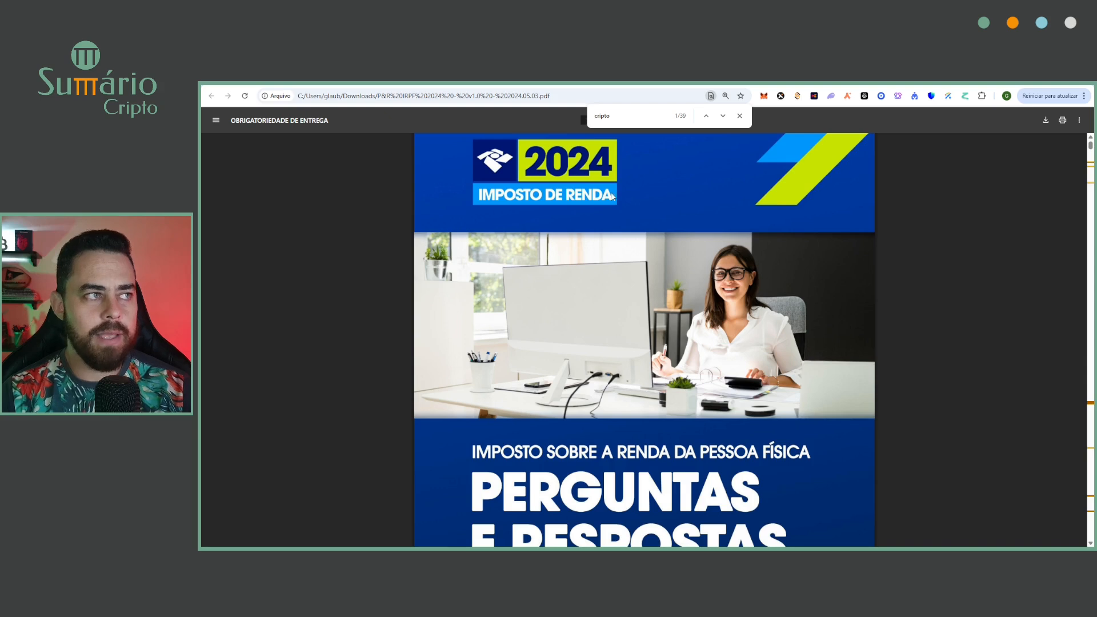
- Examine the cover of the 2024 Perguntas e Respostas document and the DIRPF publications page listing it
scroll(704, 293, down, 3)
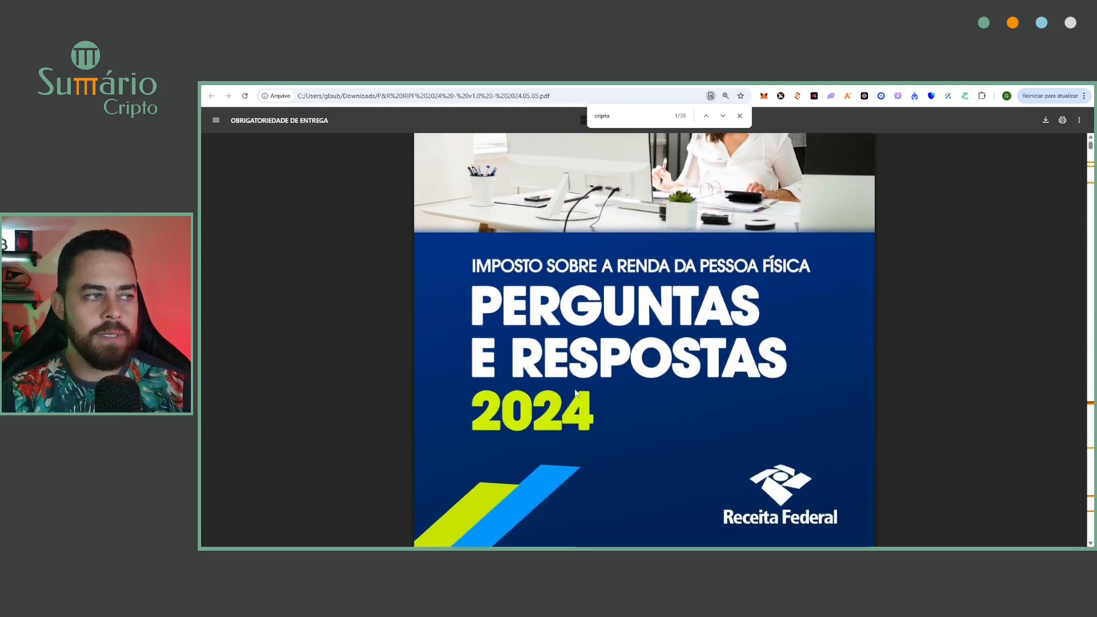
scroll(574, 388, up, 3)
scroll(574, 388, down, 1)
scroll(575, 393, down, 1)
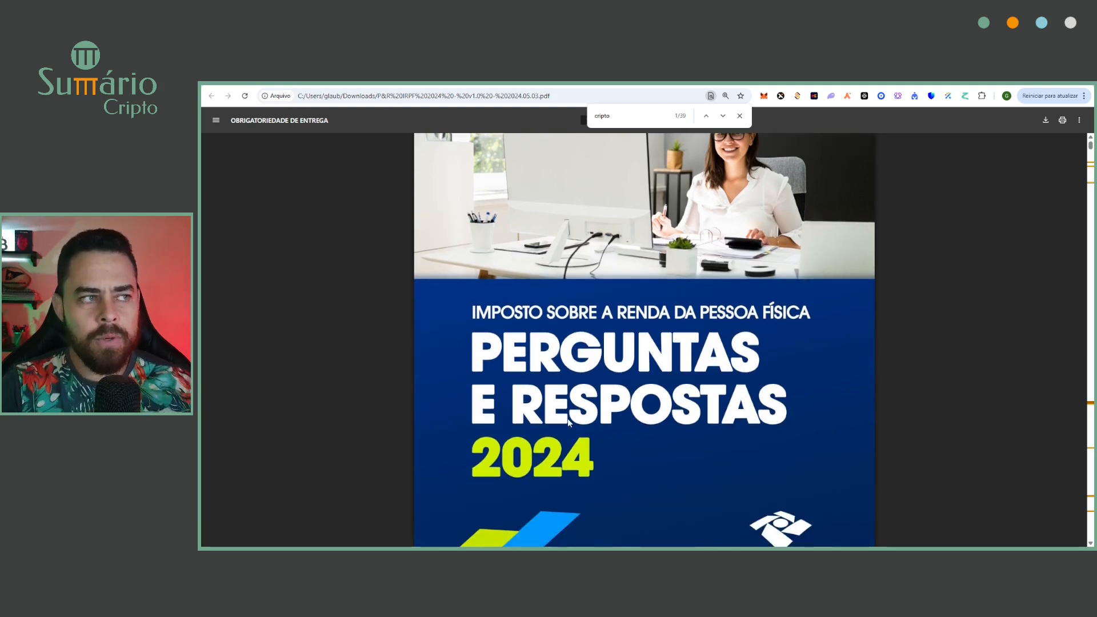
scroll(567, 420, up, 2)
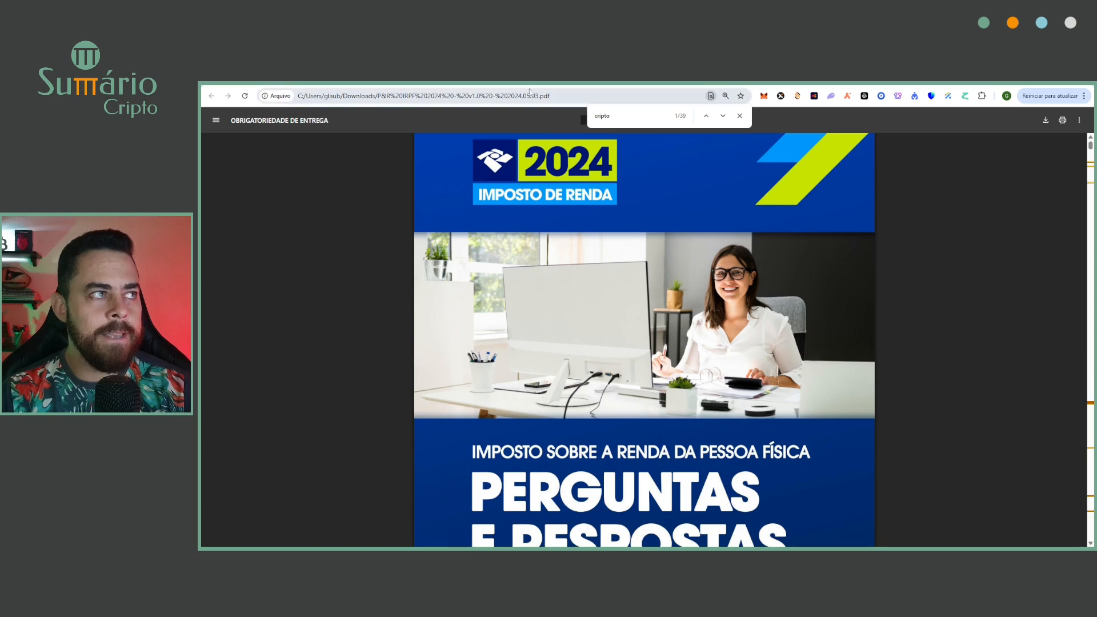
click(587, 82)
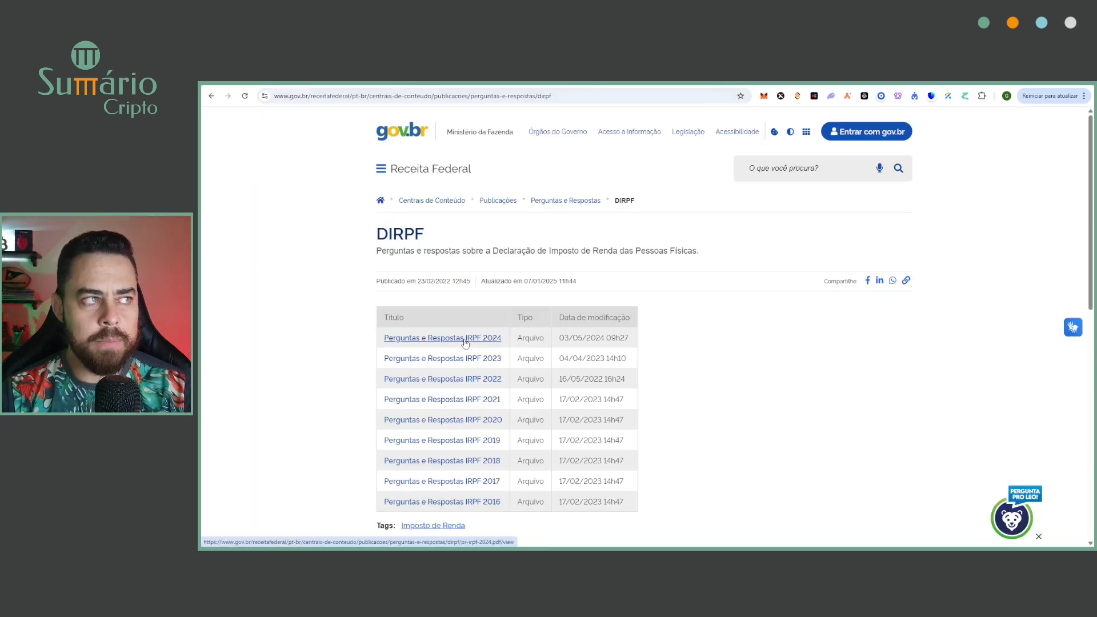
click(511, 82)
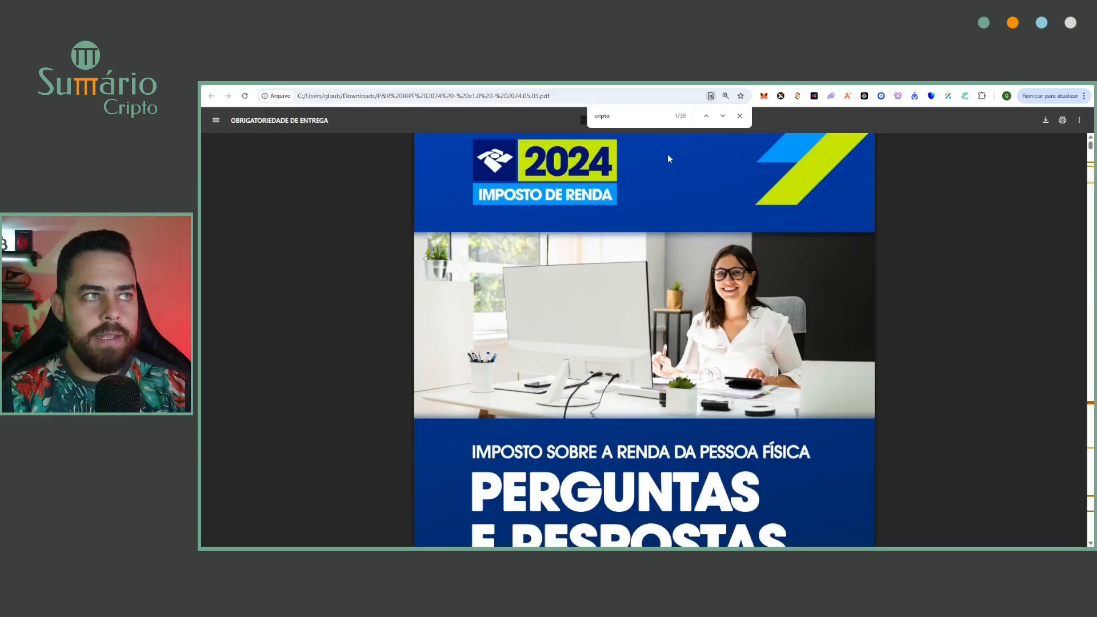
- Step through the "cripto" matches in the document's summary and open question 460, "Criptoativos - como declarar"
click(602, 115)
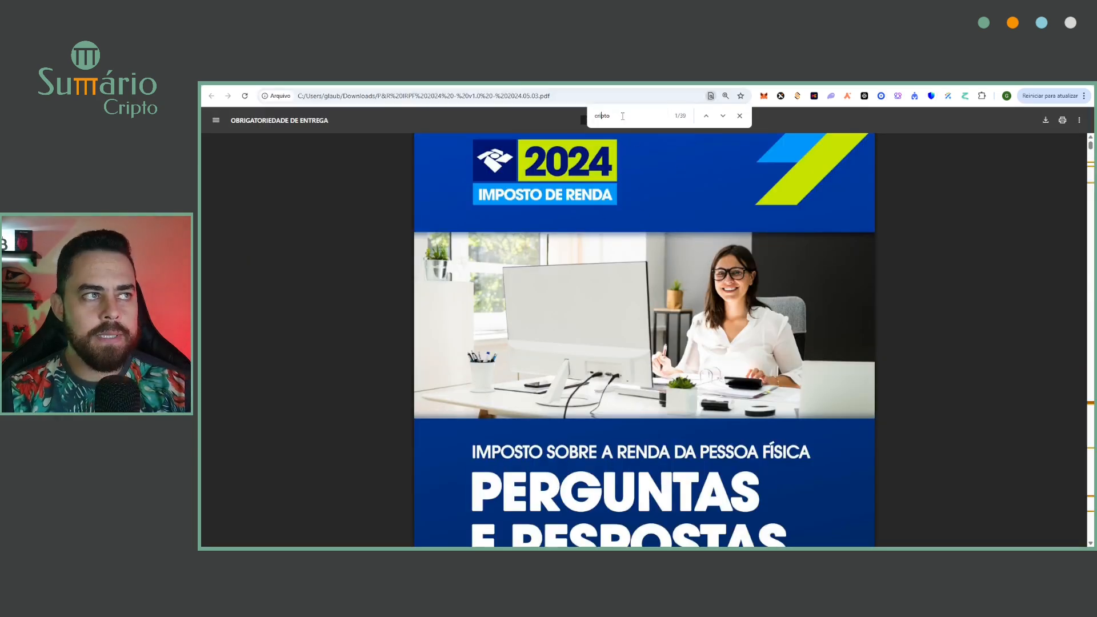
click(723, 116)
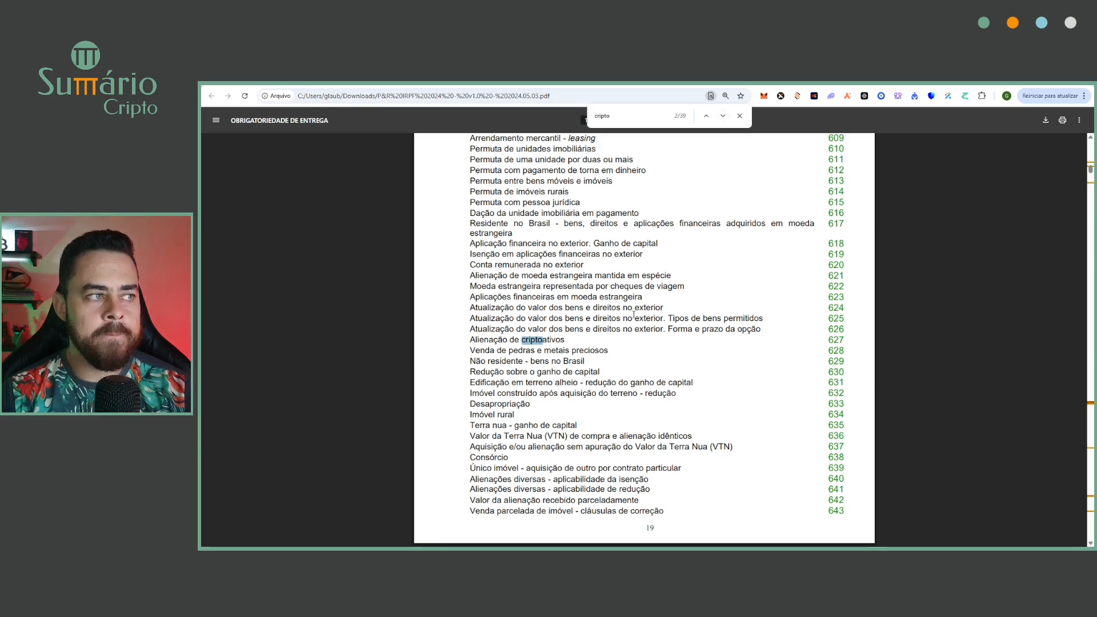
click(706, 117)
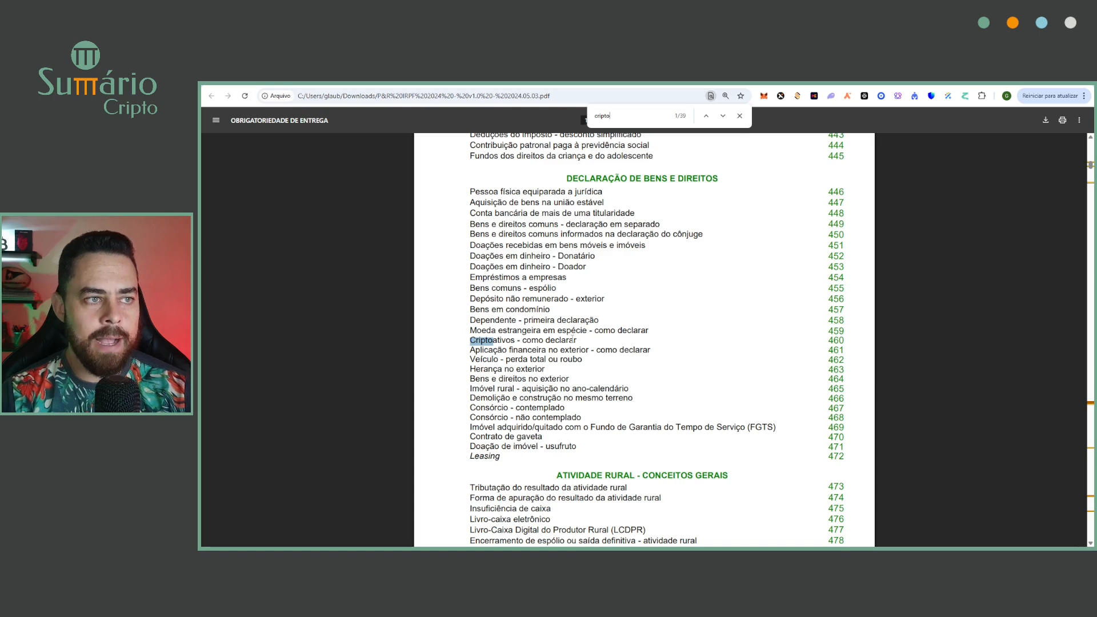
click(722, 116)
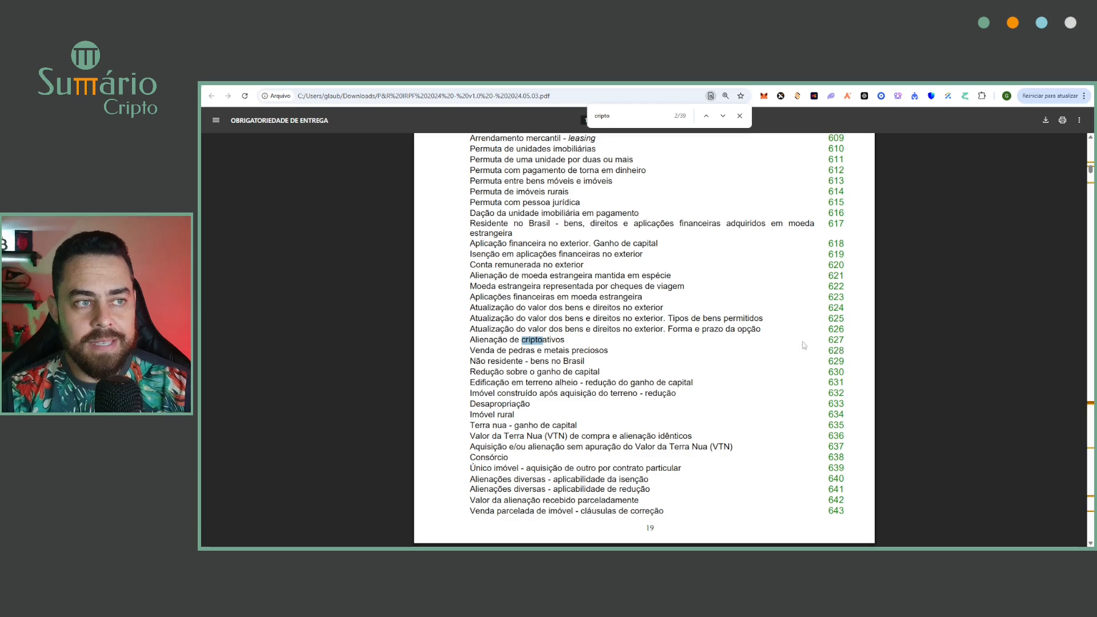
click(706, 117)
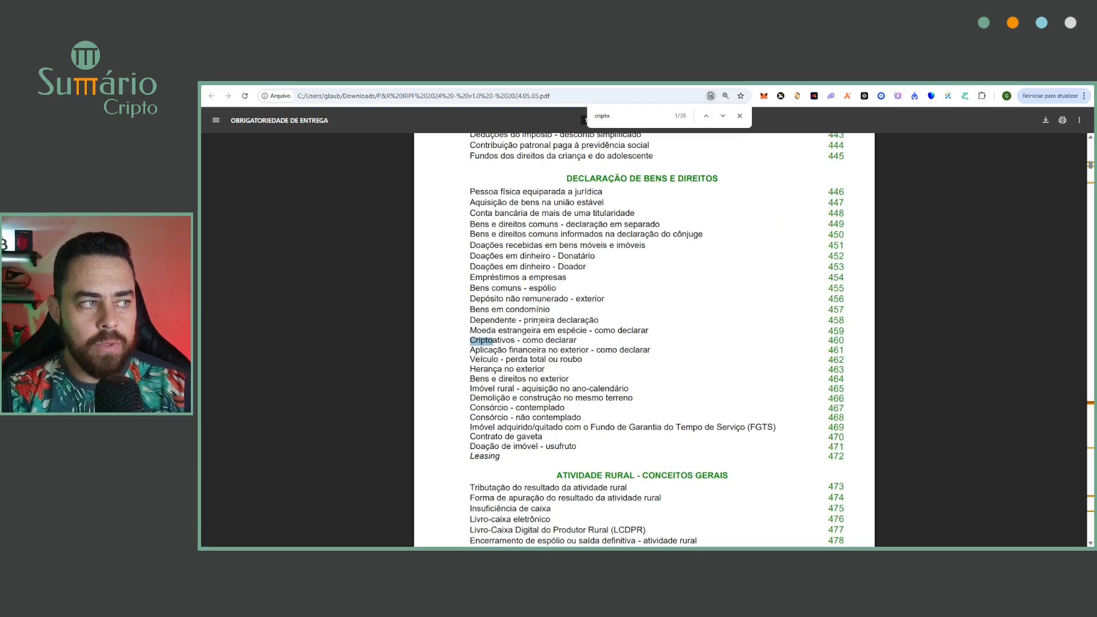
click(838, 345)
click(838, 344)
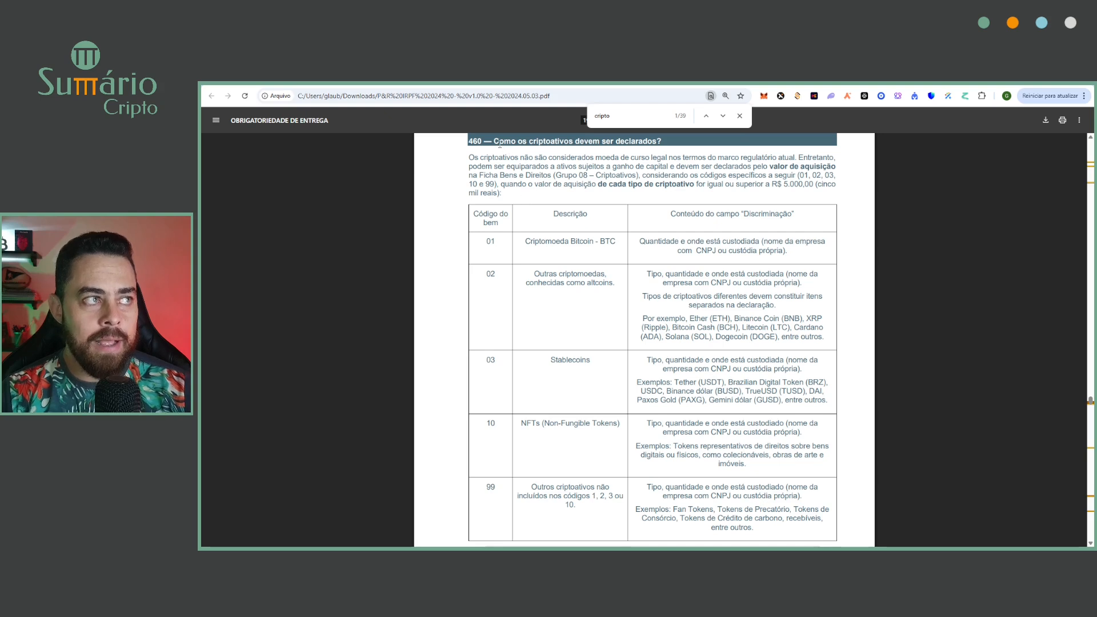
- Read the introduction of question 460 and highlight the R$ 5.000,00 acquisition threshold for each type of cryptoasset
drag(497, 142, 643, 149)
click(733, 175)
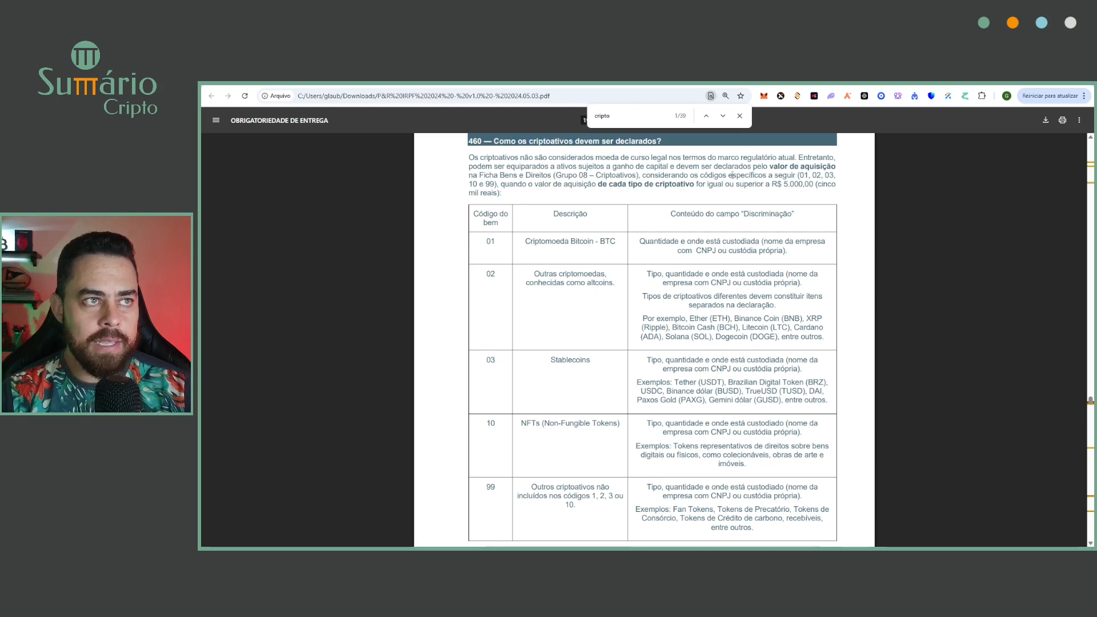
drag(766, 184, 815, 183)
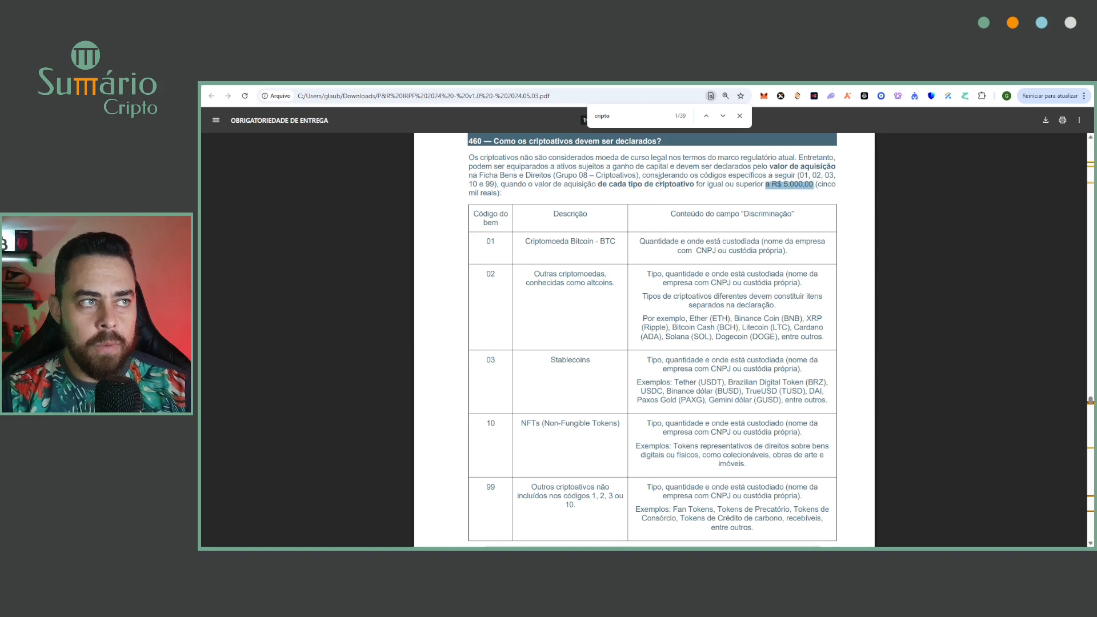
click(659, 177)
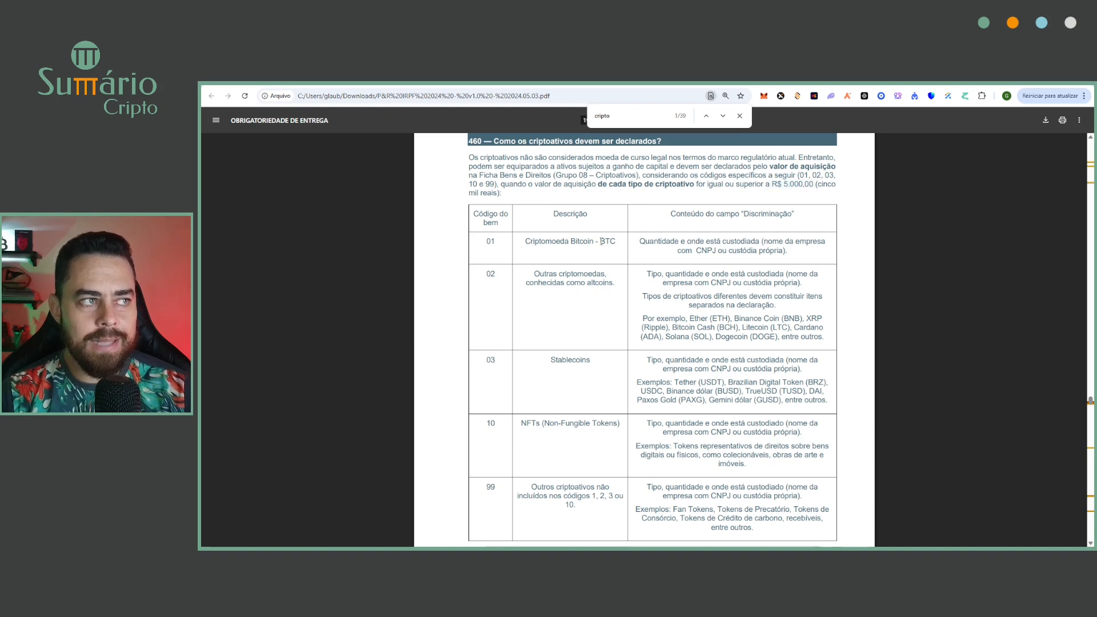
- Highlight the examples BTC, ETH, BCH and ADA in the asset code table and recheck the threshold above it
double_click(602, 241)
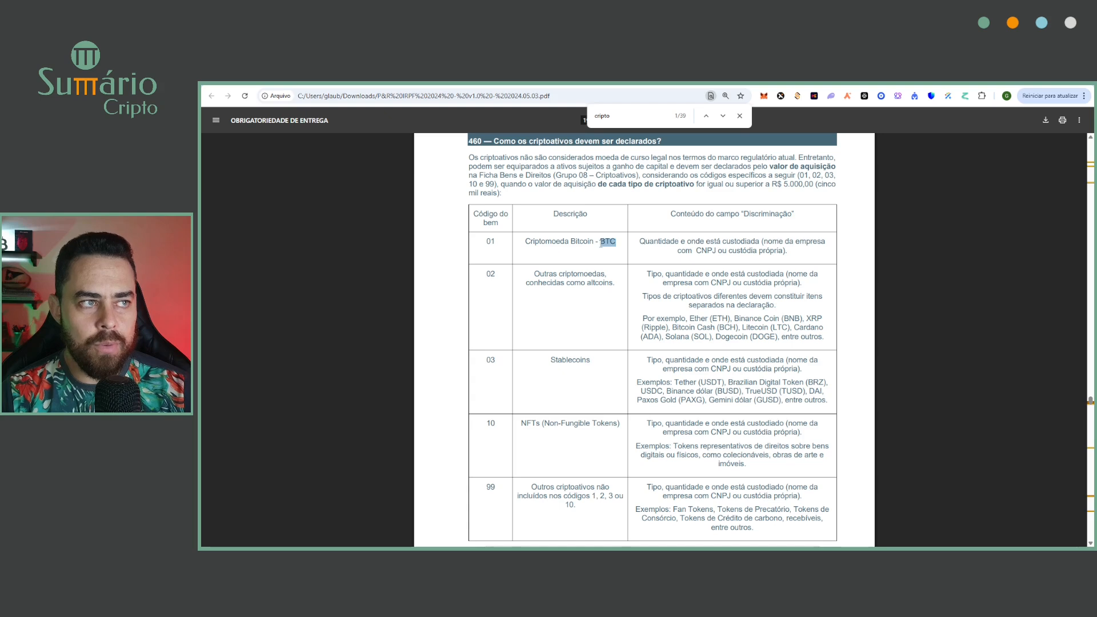
double_click(720, 319)
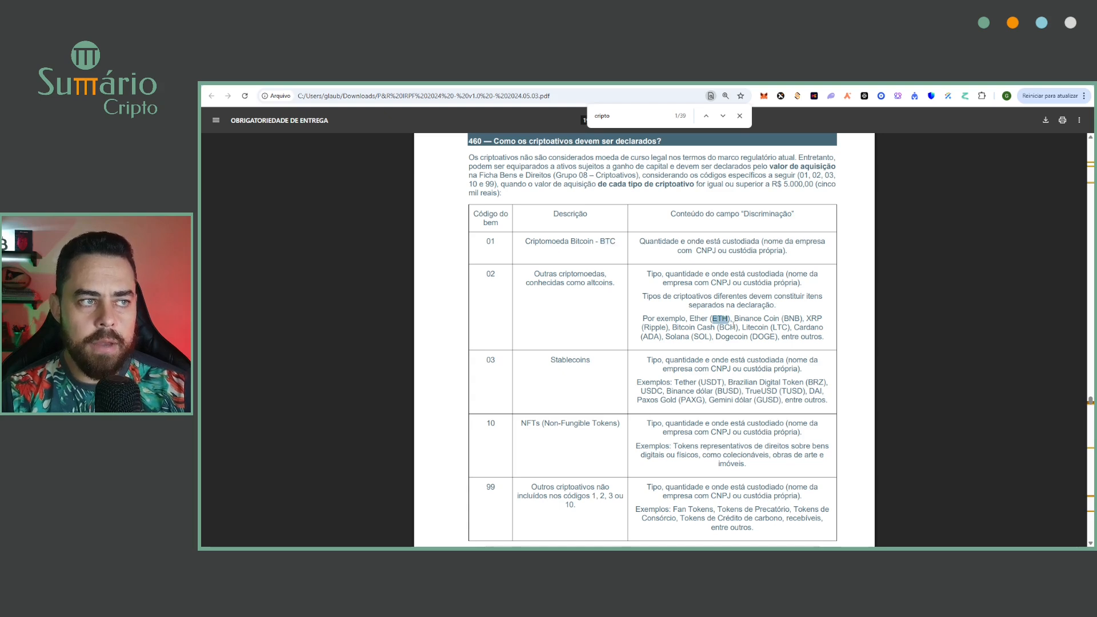
double_click(727, 327)
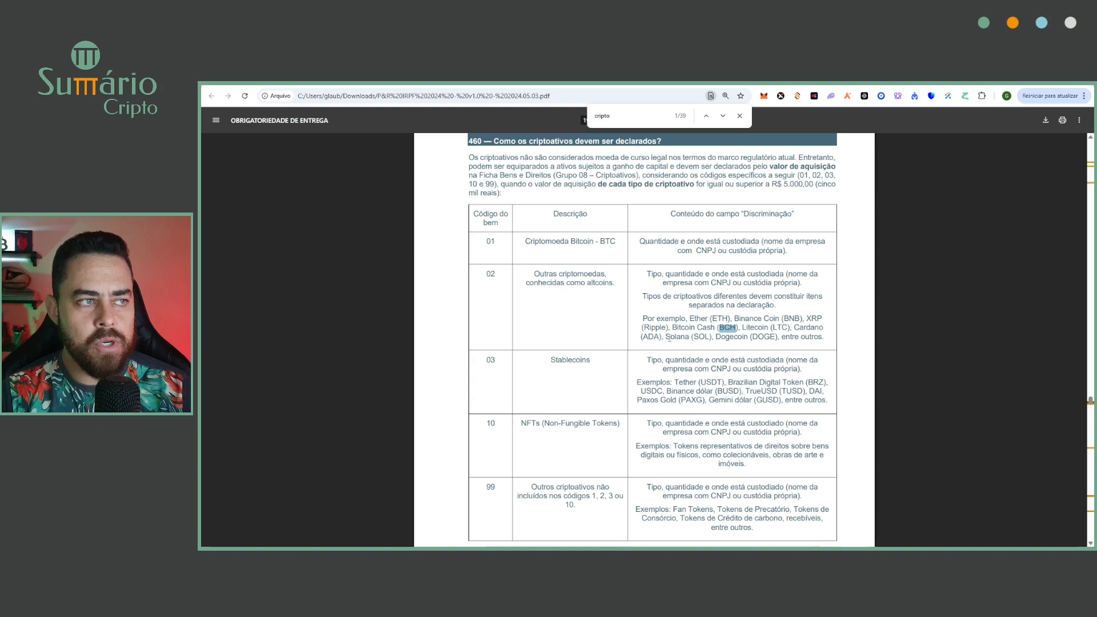
double_click(651, 337)
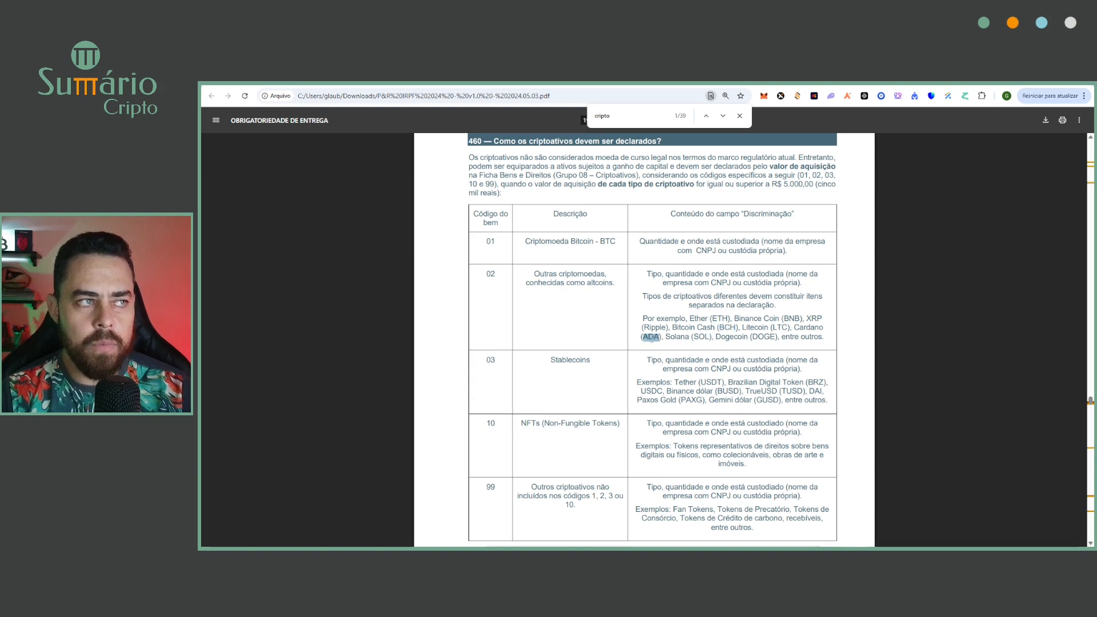
double_click(608, 240)
double_click(785, 185)
- Find the reporting obligation after the code table and highlight item II, its two exchange conditions and the R$ 30.000,00 monthly limit
scroll(760, 296, down, 1)
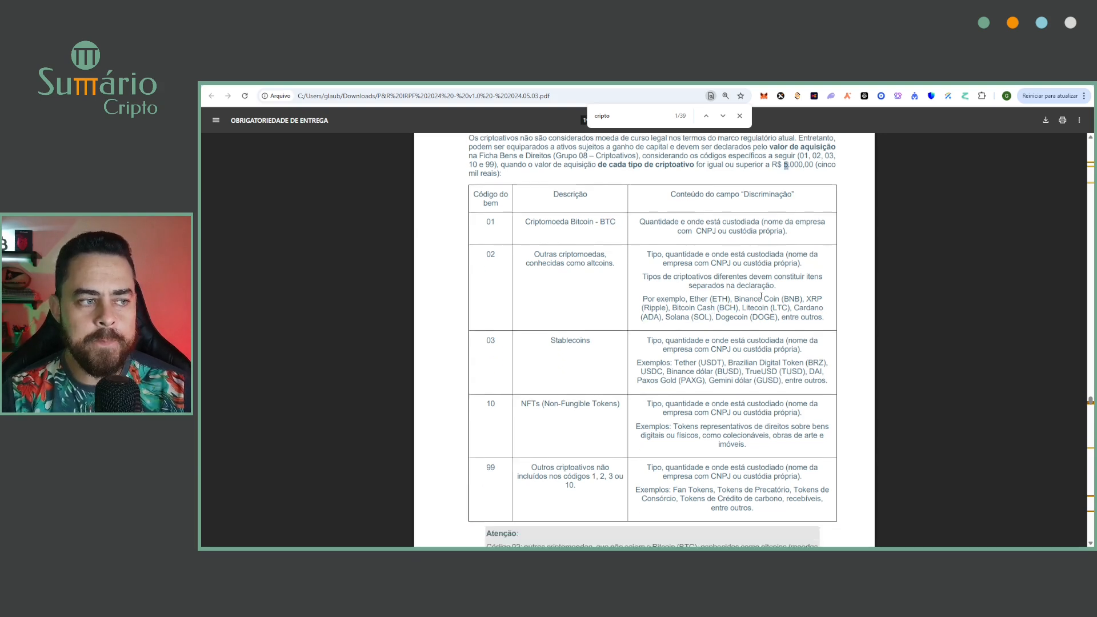
scroll(761, 296, down, 9)
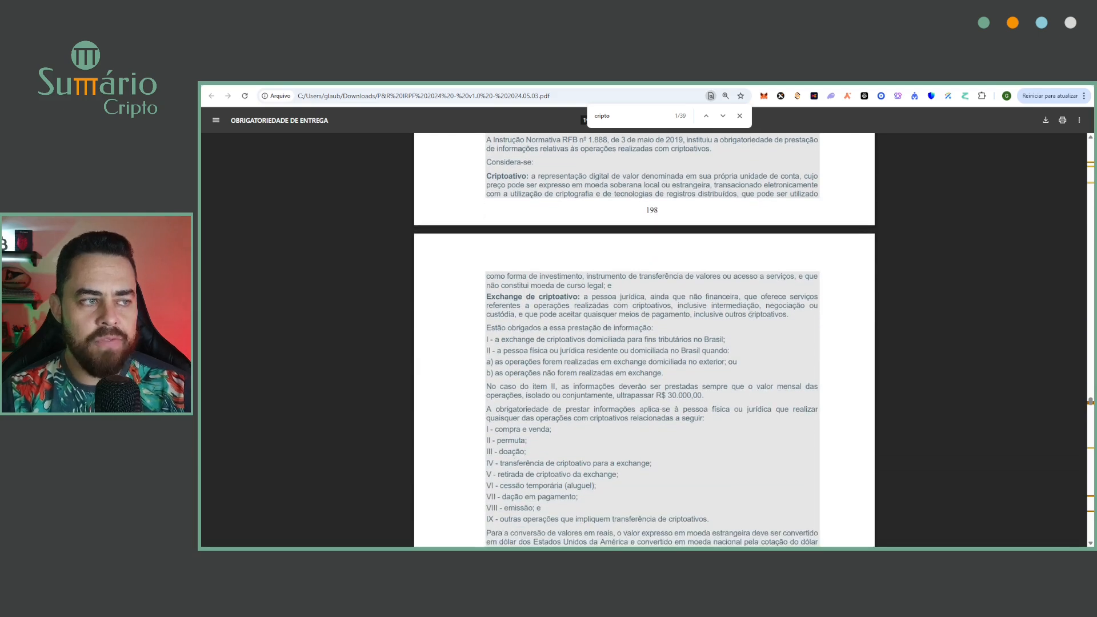
drag(664, 395, 705, 396)
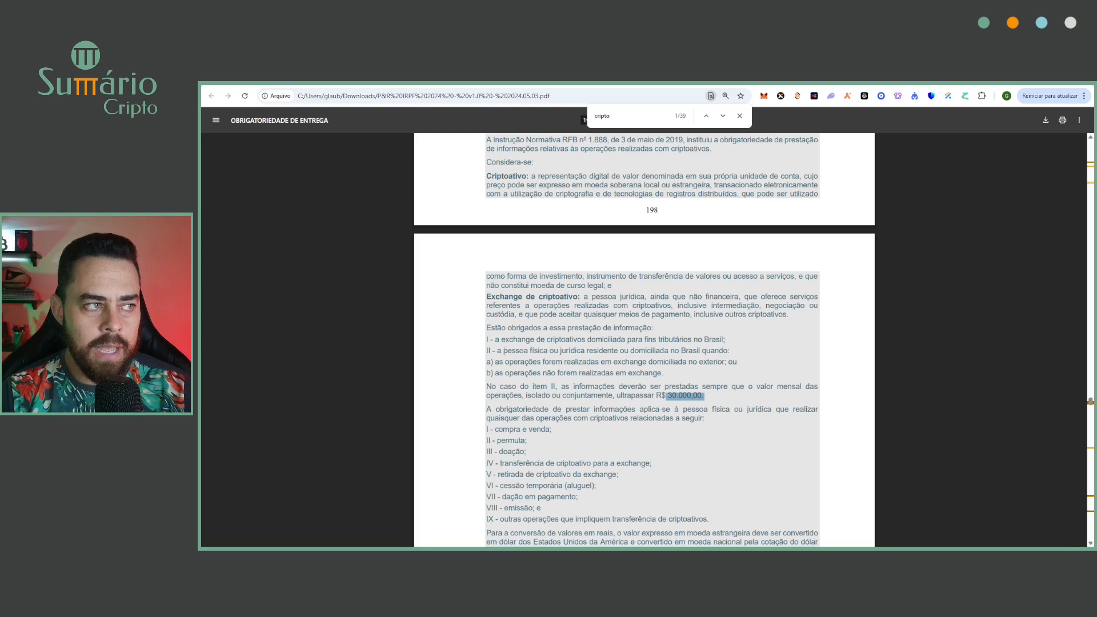
drag(497, 349, 735, 351)
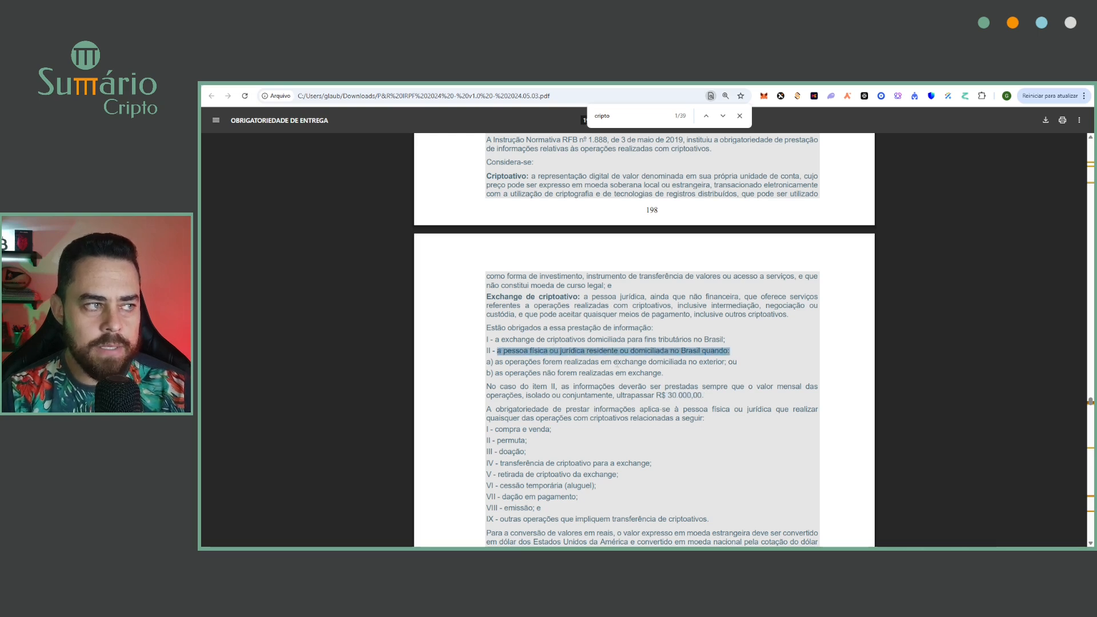
drag(506, 374, 541, 374)
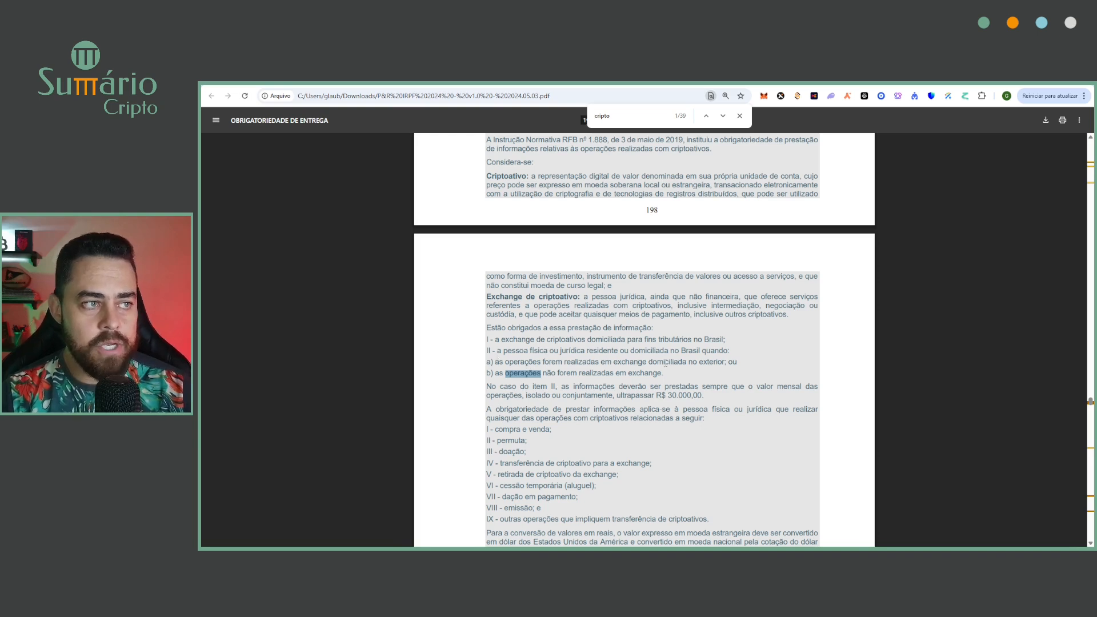
drag(681, 362, 728, 365)
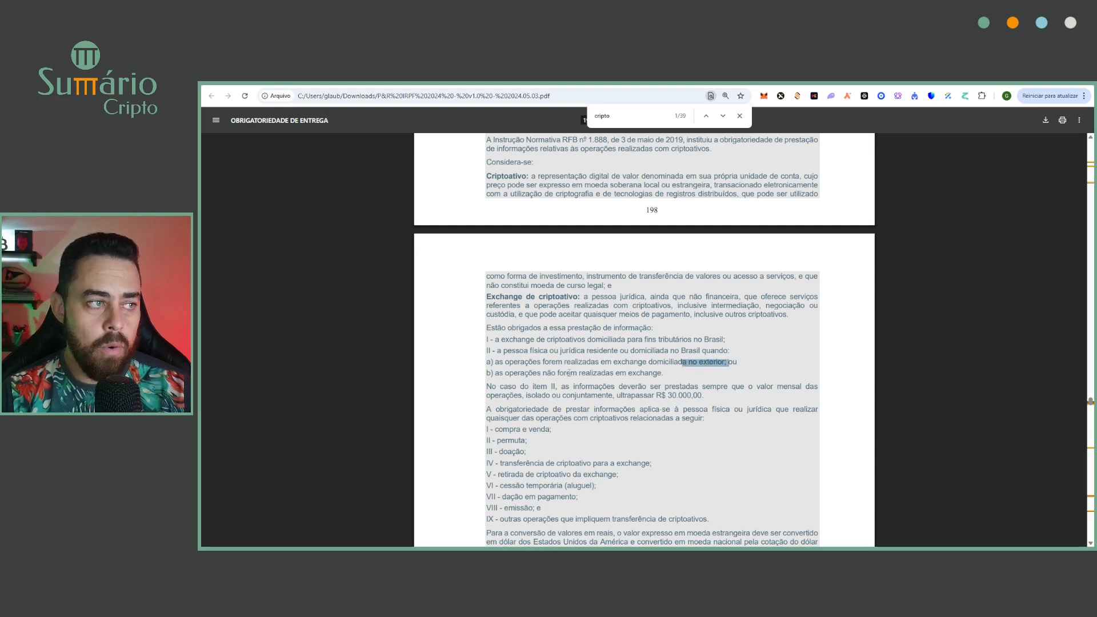
drag(537, 373, 661, 374)
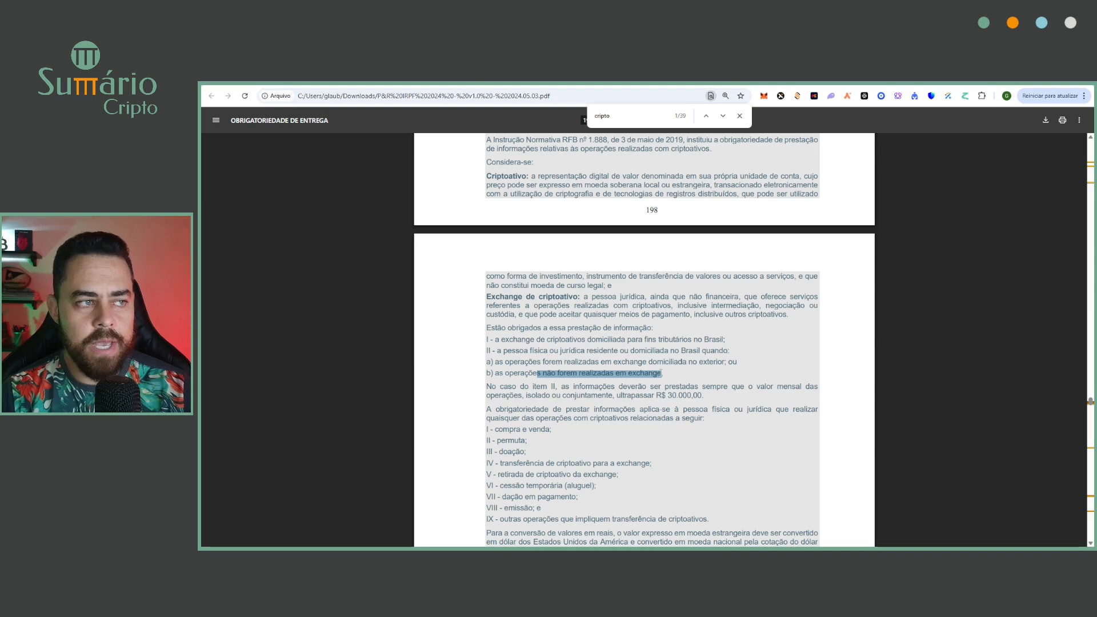
click(579, 390)
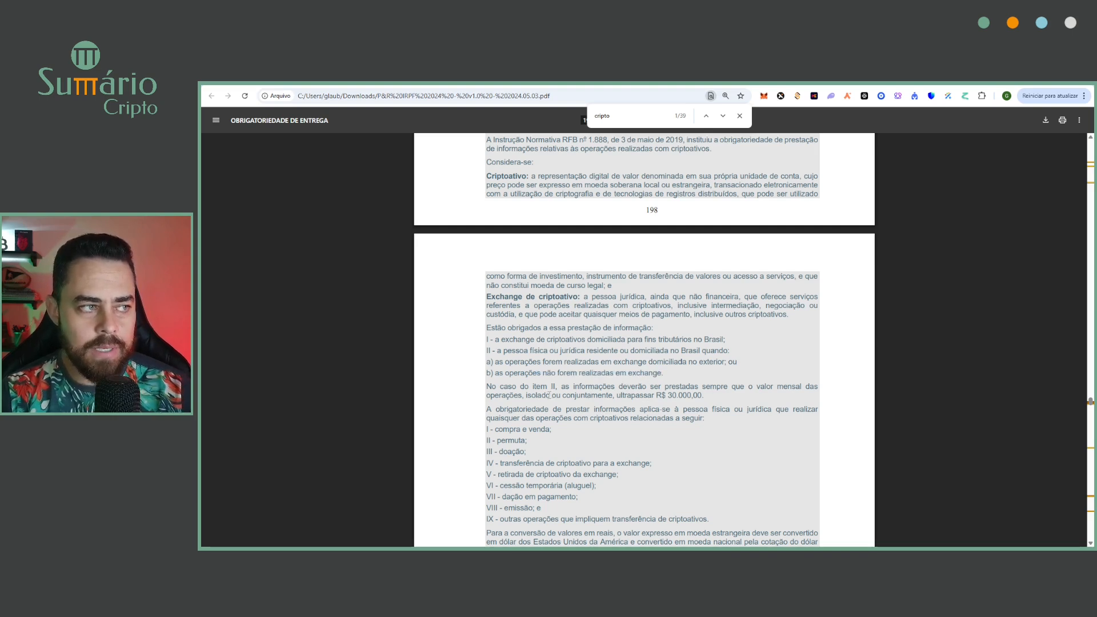
drag(616, 395, 705, 394)
- Review the operations subject to reporting and highlight item IV, "transferência de criptoativo para a exchange"
scroll(622, 403, down, 3)
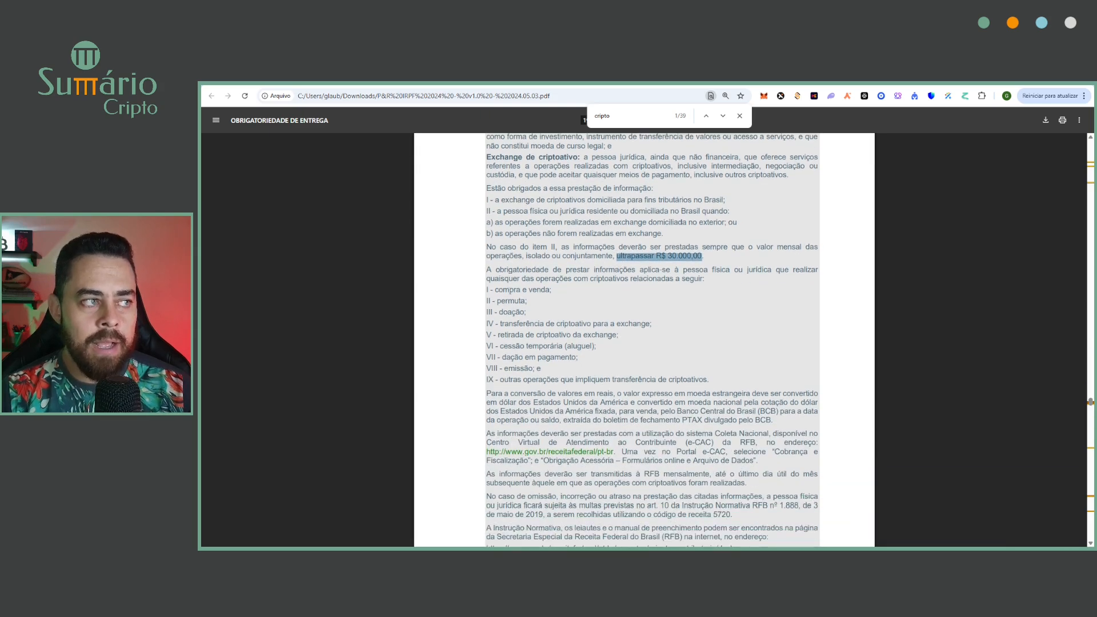
click(537, 295)
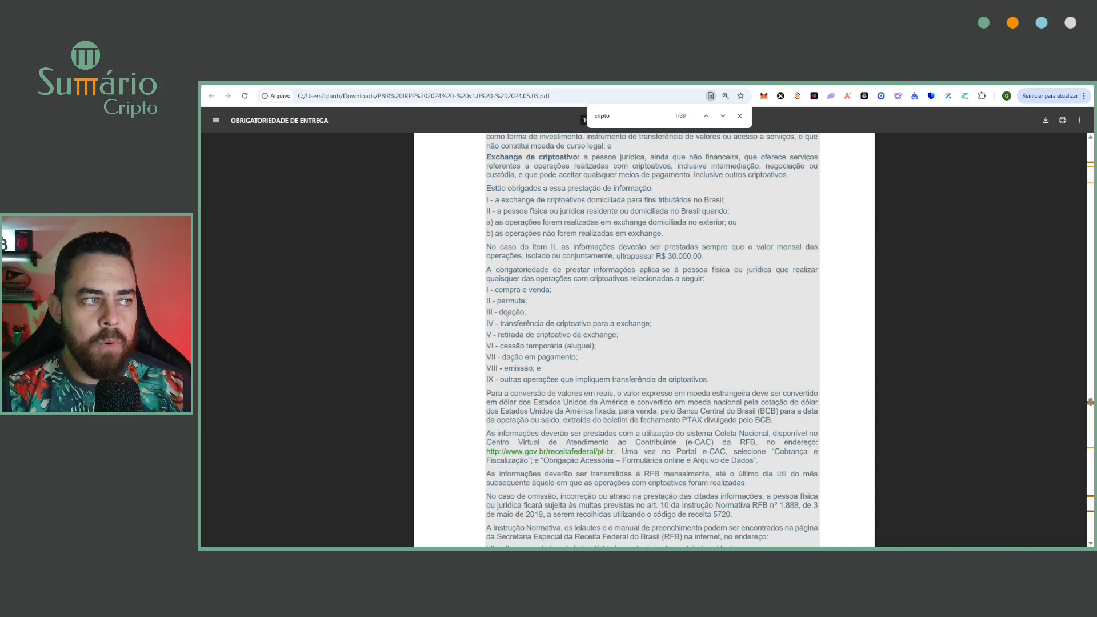
drag(496, 323, 650, 326)
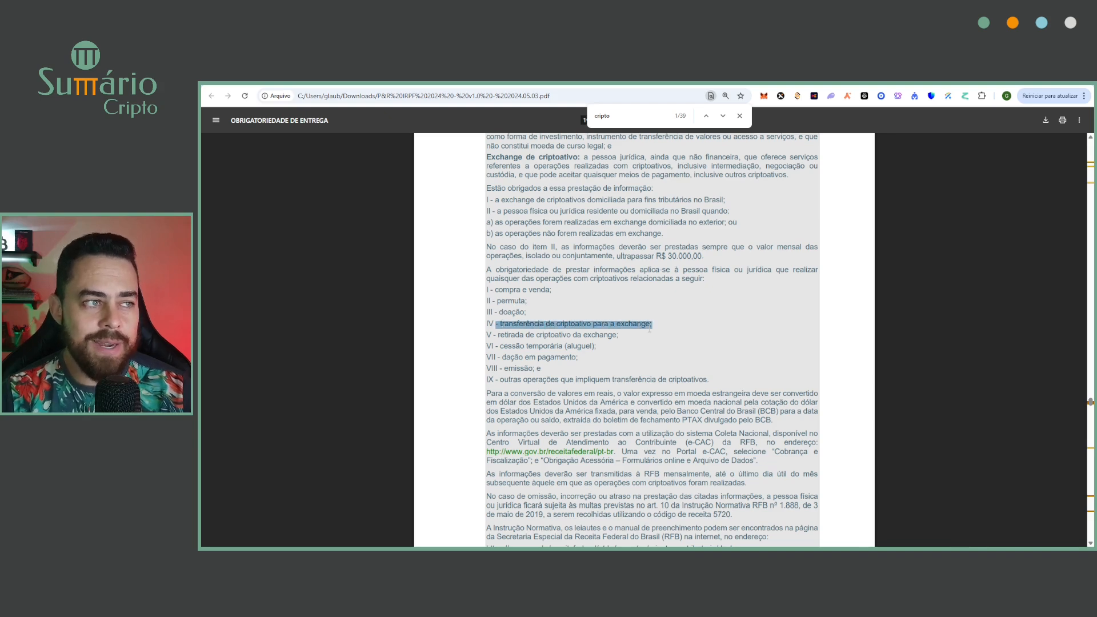
click(583, 332)
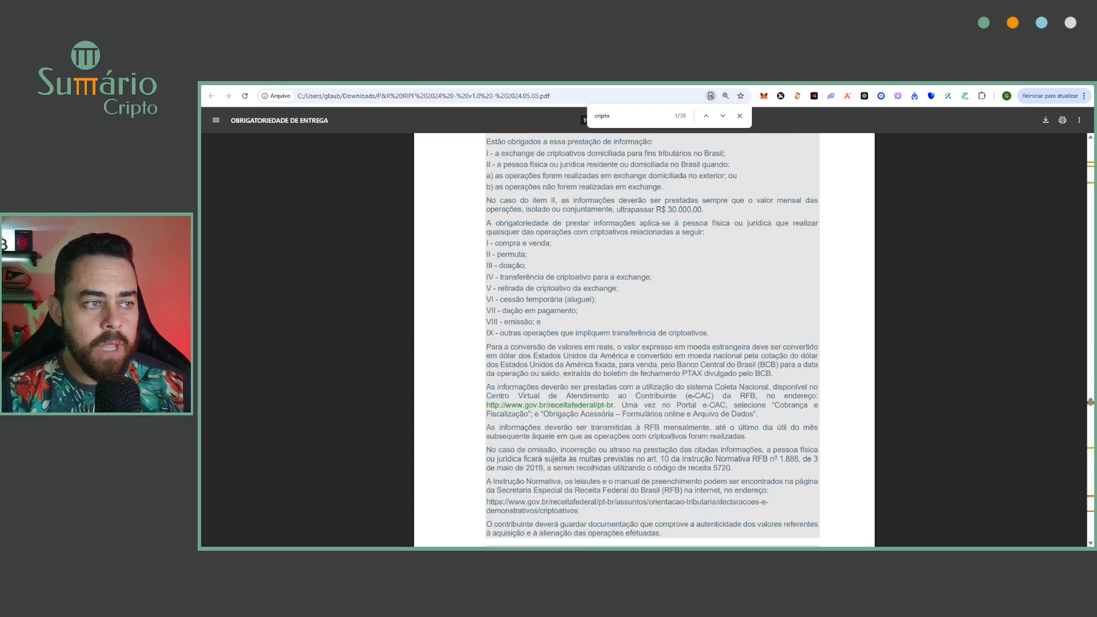
- Highlight e-CAC in the paragraph on submitting the information, and read the deadline and penalty rules below it
scroll(692, 401, down, 1)
drag(685, 396, 713, 397)
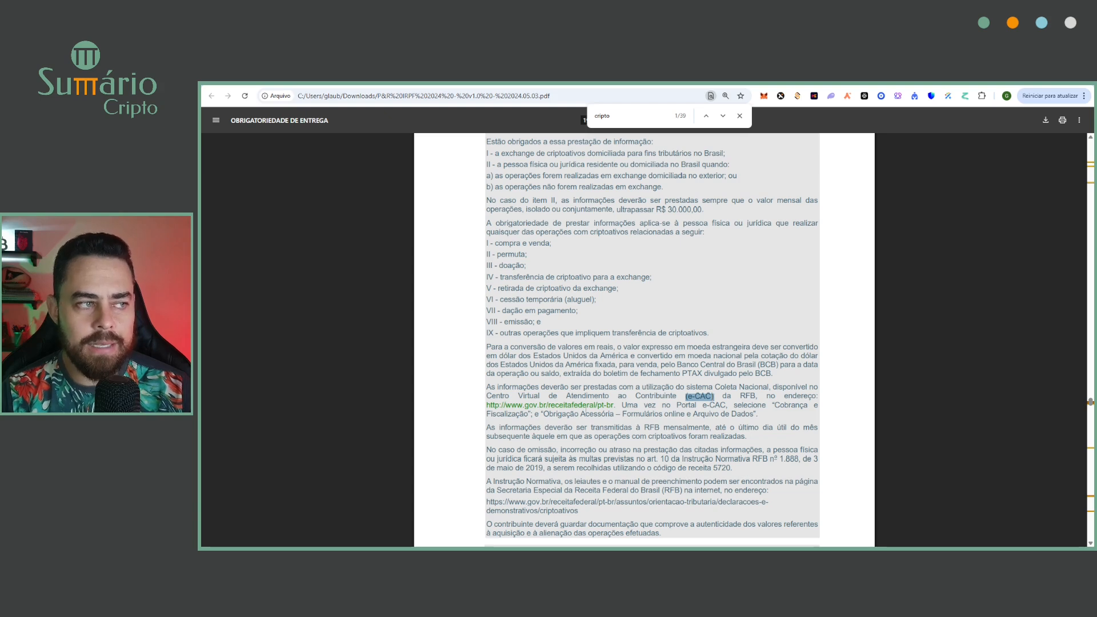
click(704, 395)
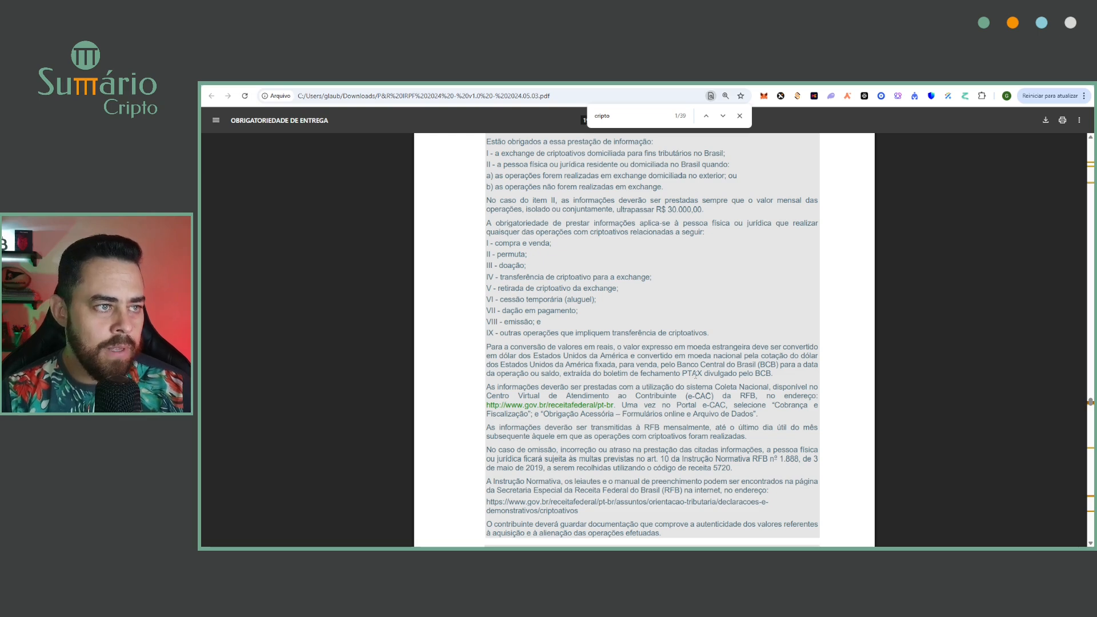
scroll(649, 421, down, 1)
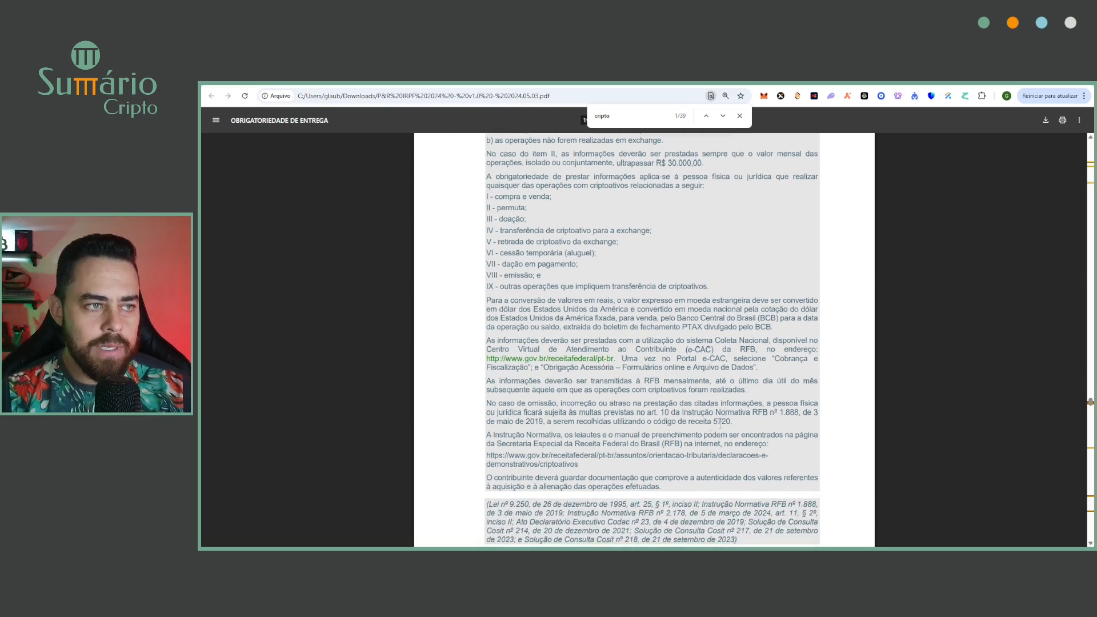
- Return to the start of the reporting rules and jump to the previous "cripto" match in the document
scroll(718, 421, up, 1)
scroll(707, 416, up, 3)
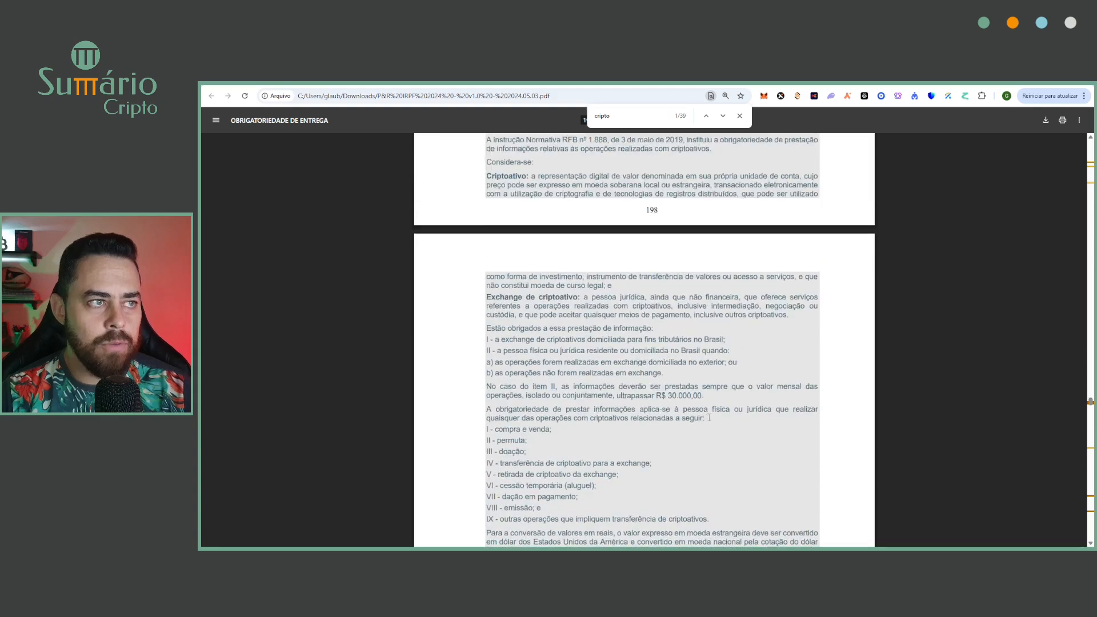
click(706, 117)
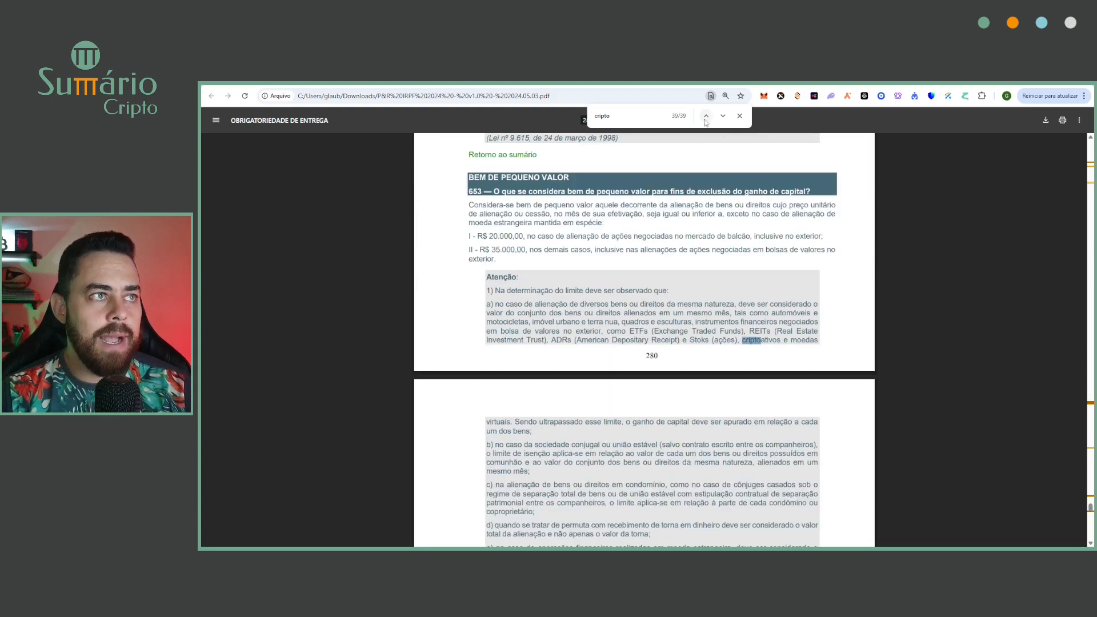
- Open question 627 from the "Alienação de criptoativos" entry in the table of contents and highlight the 35.000,00 monthly exemption limit
click(722, 117)
click(723, 117)
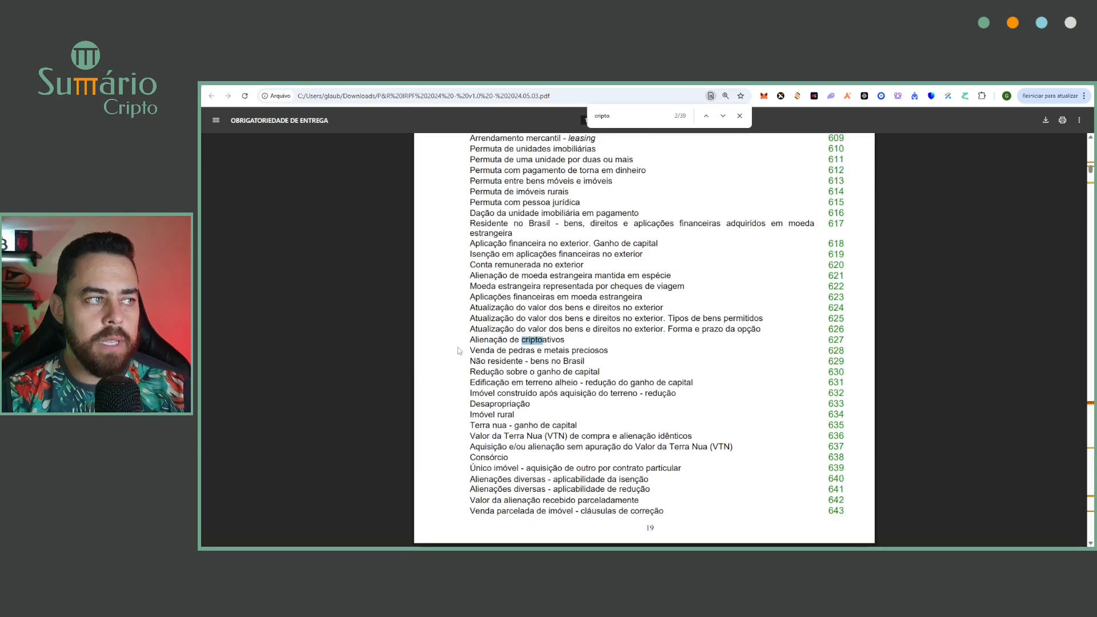
click(831, 341)
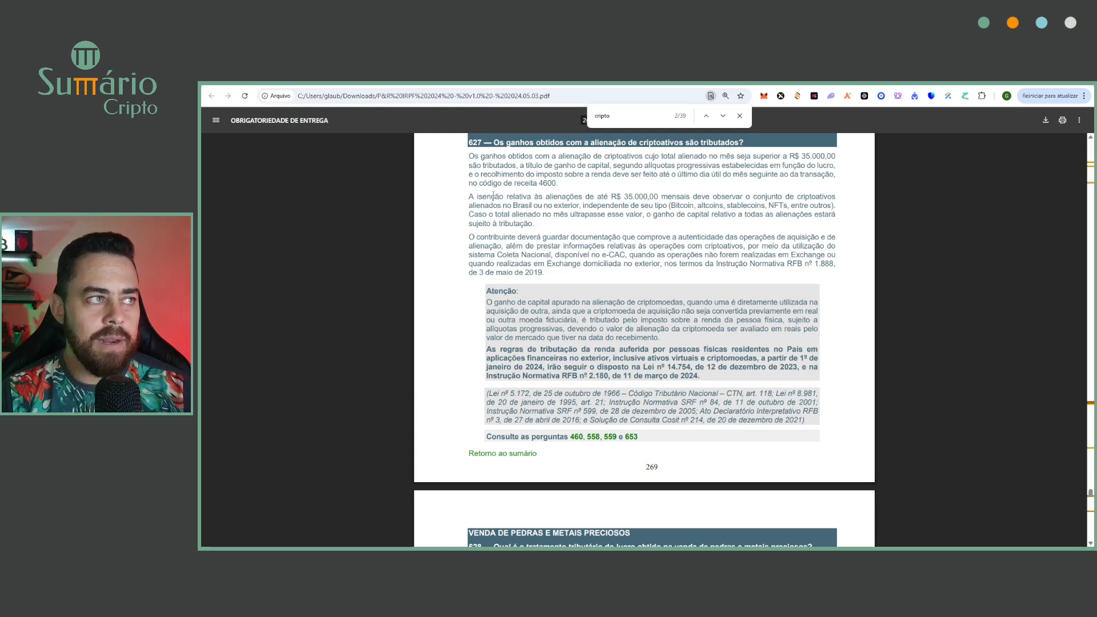
drag(624, 197, 658, 196)
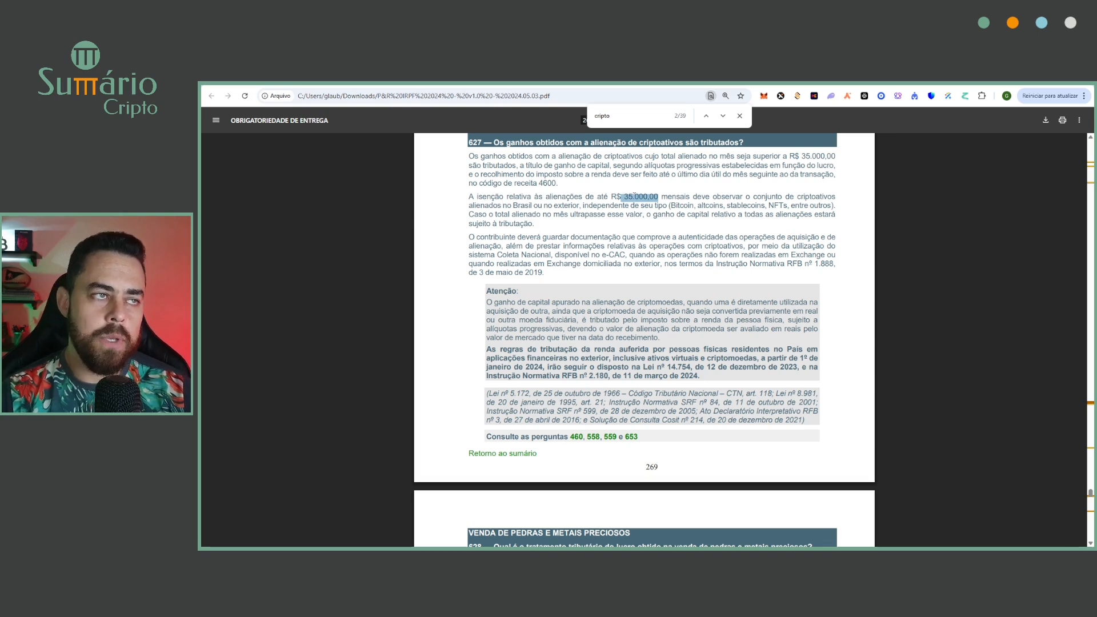
click(634, 195)
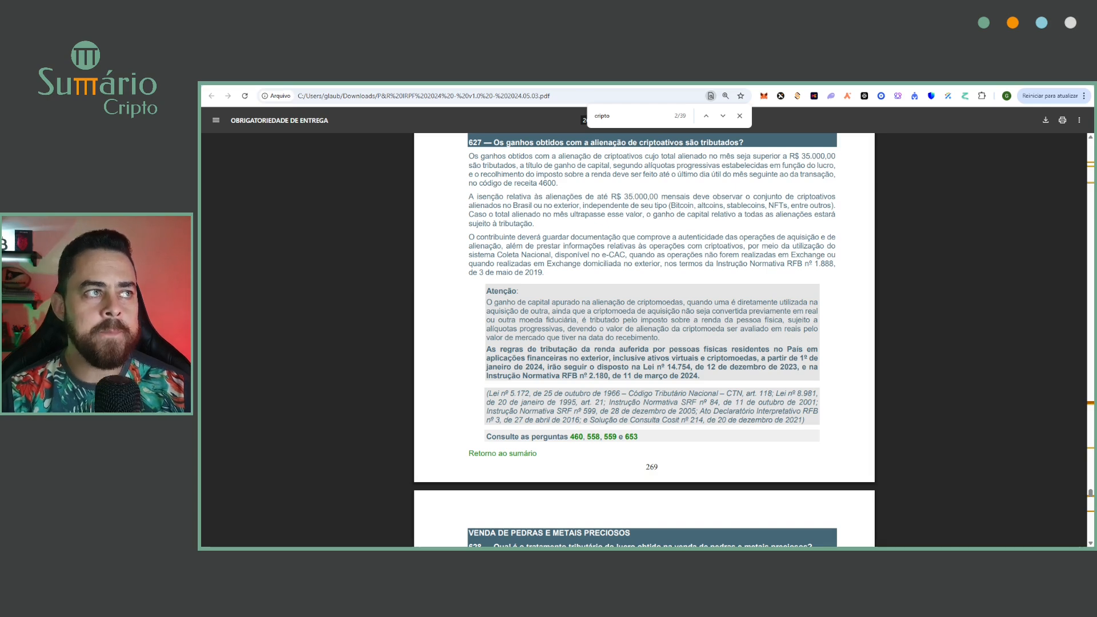
- Switch to the Receita Federal portal's home page and look through its sections, from the e-CAC link to Centrais de Conteúdo
key(ctrl+Tab)
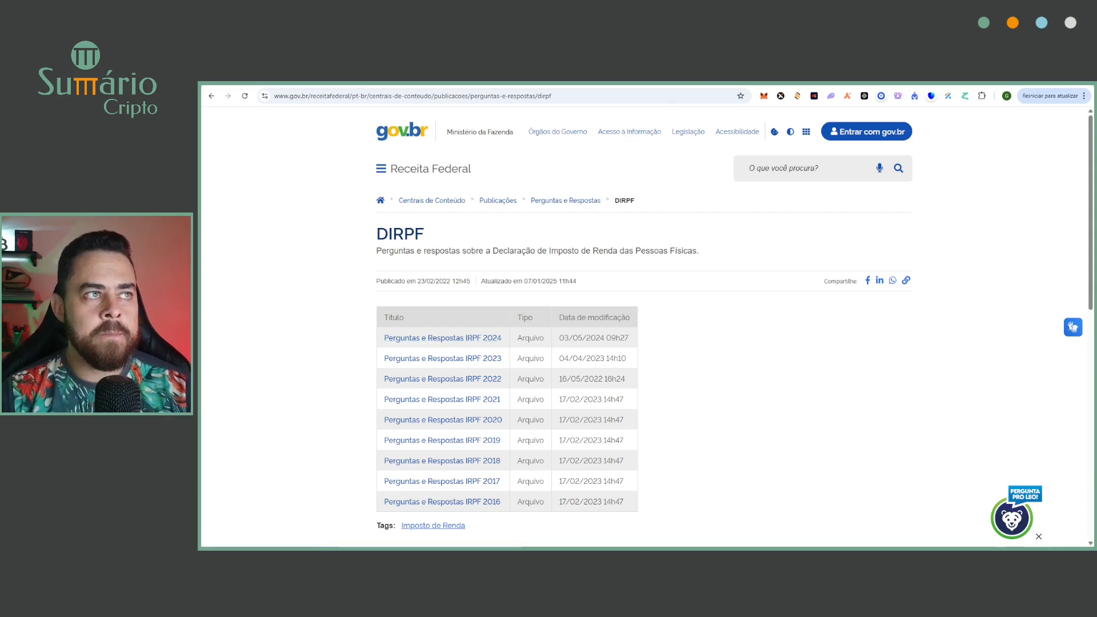
key(ctrl+Tab)
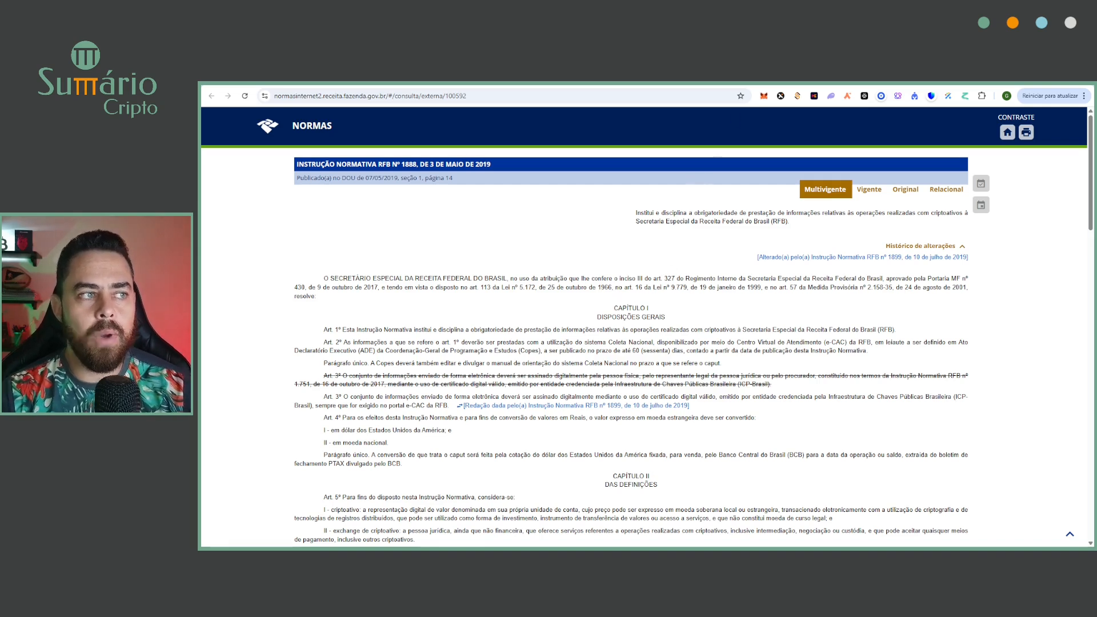
click(714, 77)
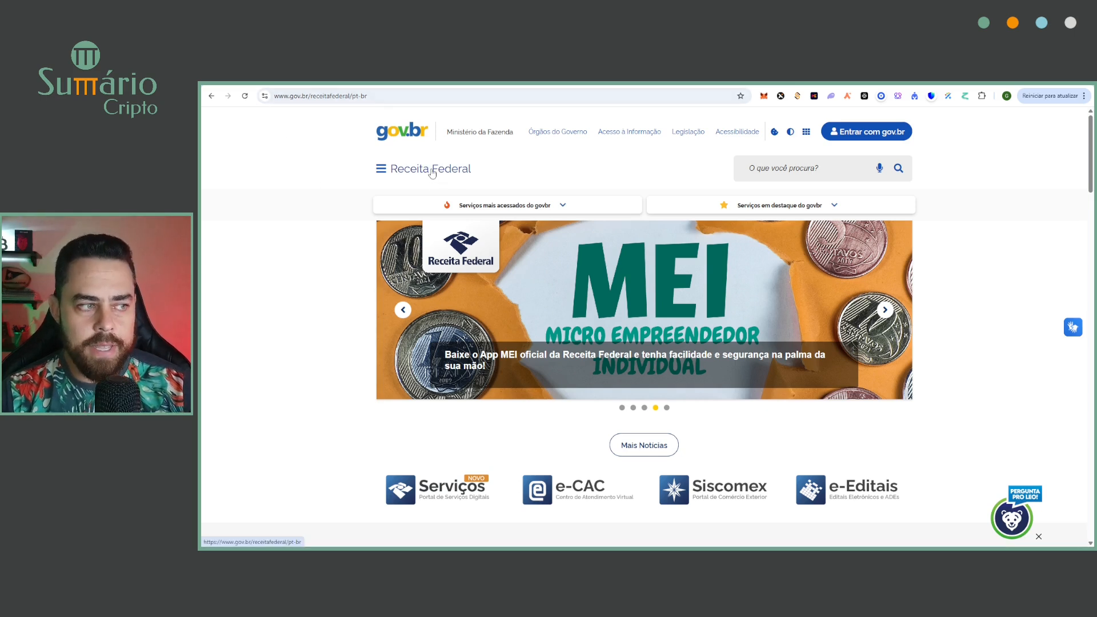
scroll(377, 318, down, 1)
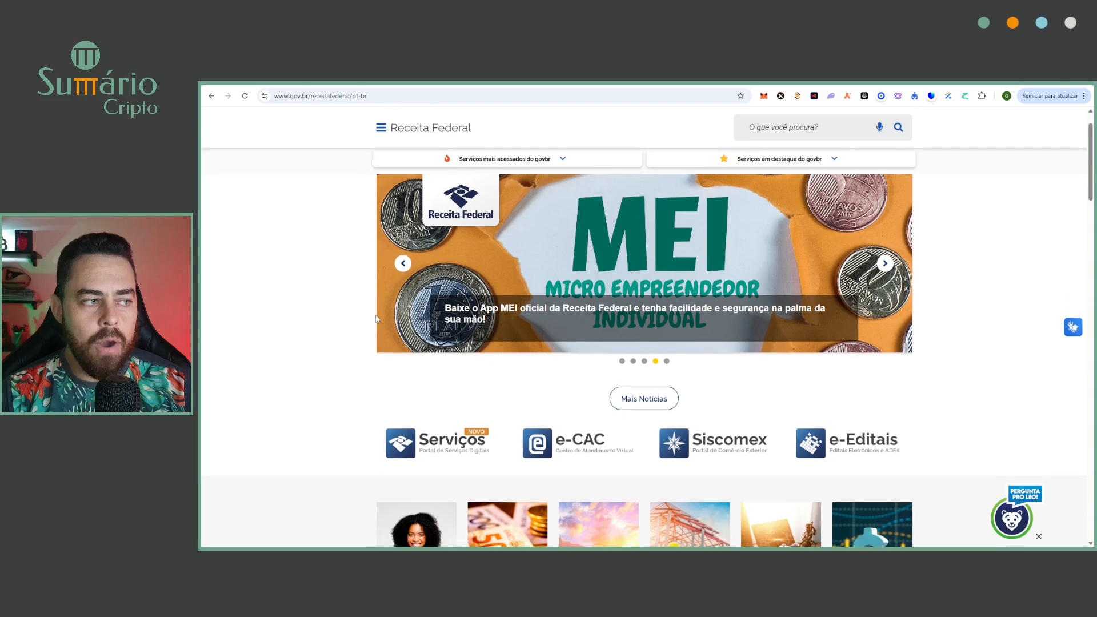
scroll(573, 437, up, 1)
scroll(575, 414, down, 1)
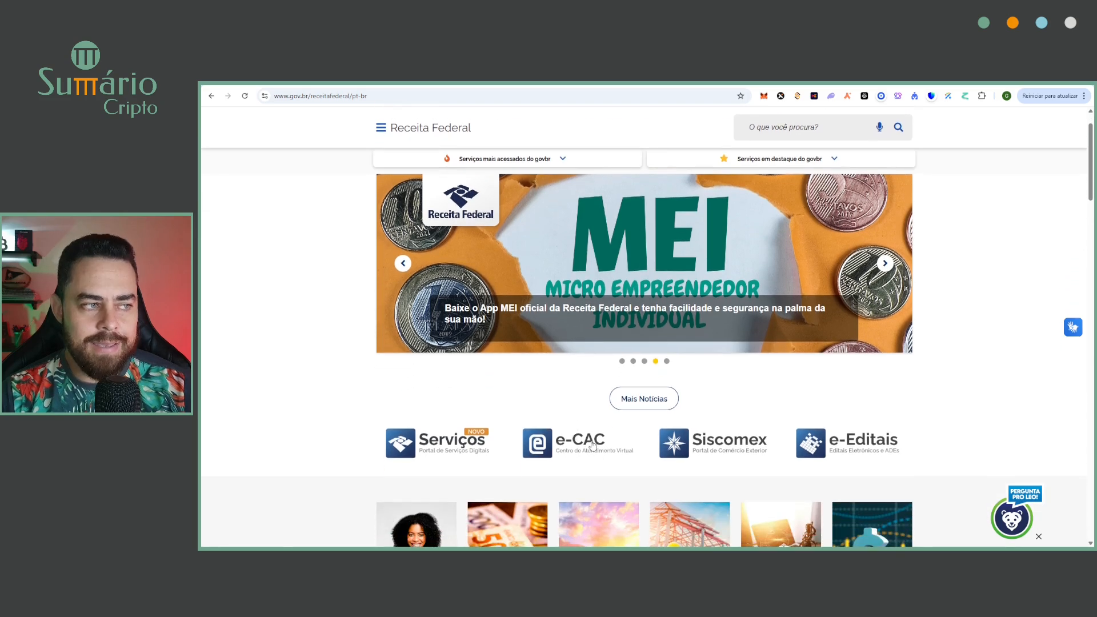
scroll(580, 444, down, 1)
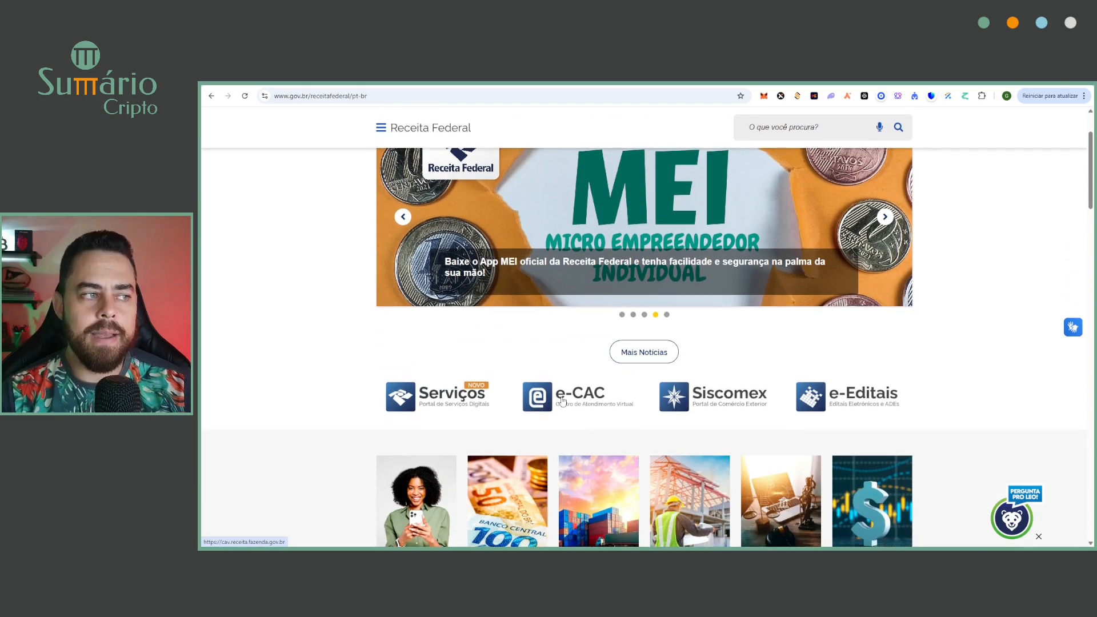
scroll(600, 397, down, 2)
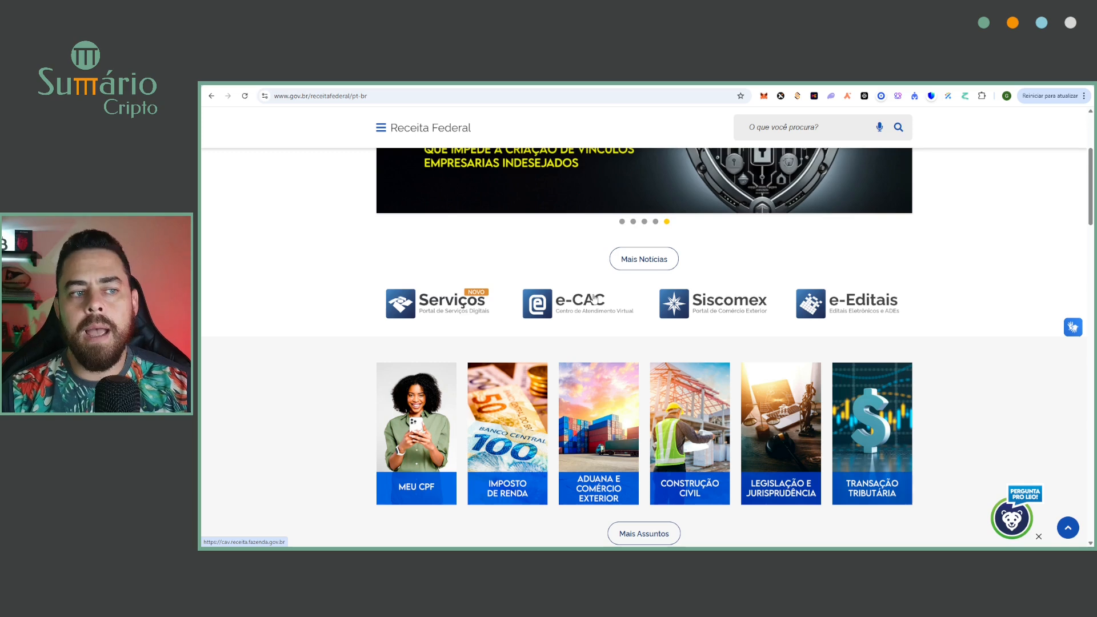
scroll(594, 298, down, 7)
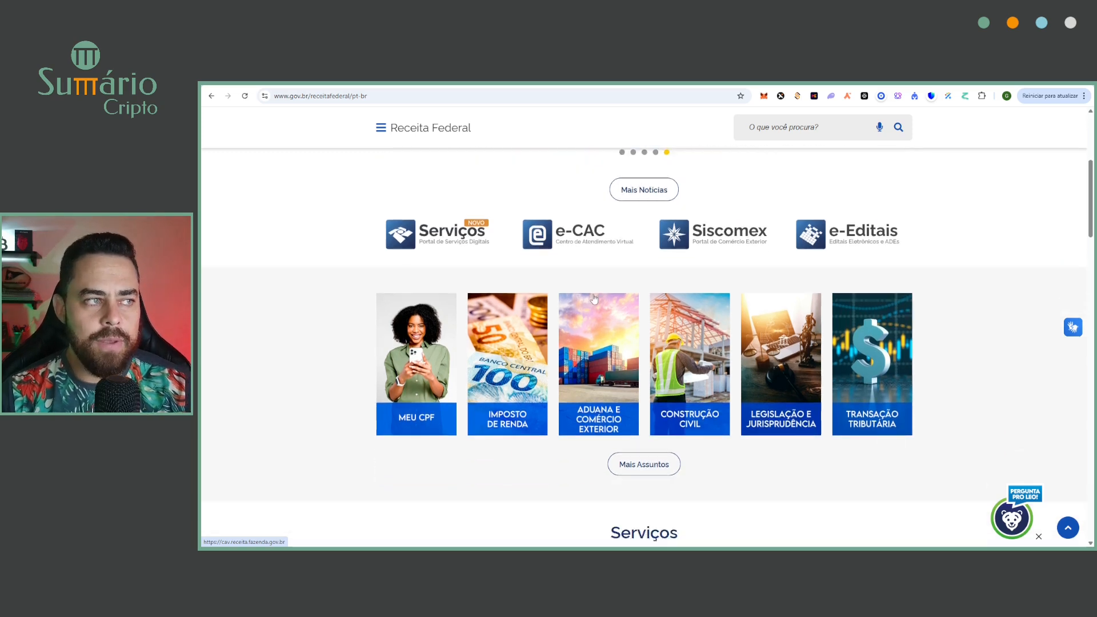
scroll(600, 346, down, 8)
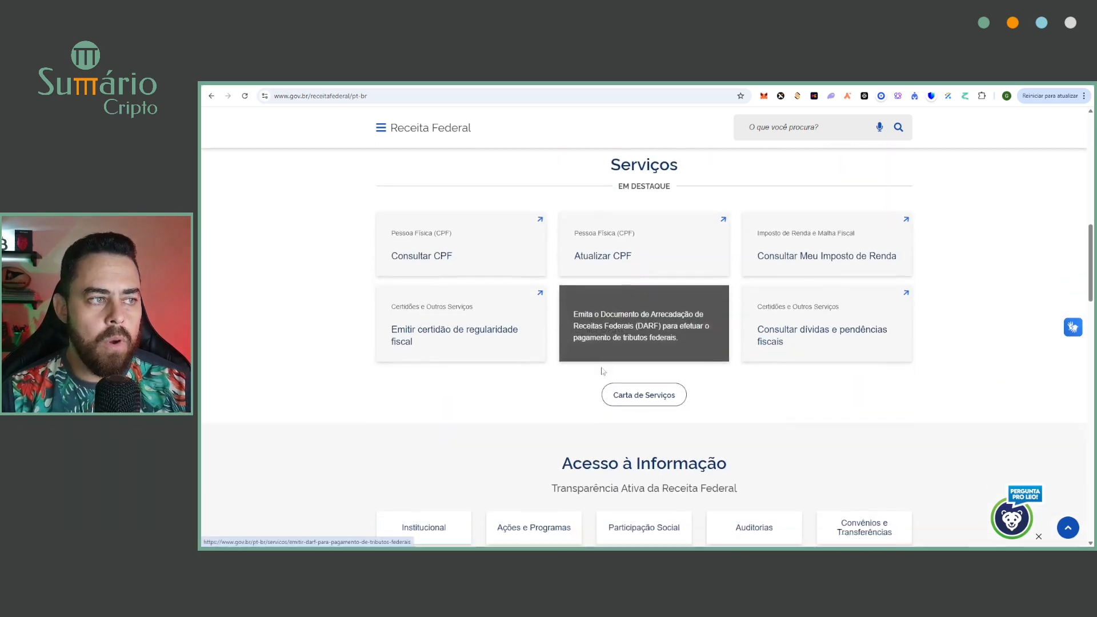
scroll(537, 427, down, 2)
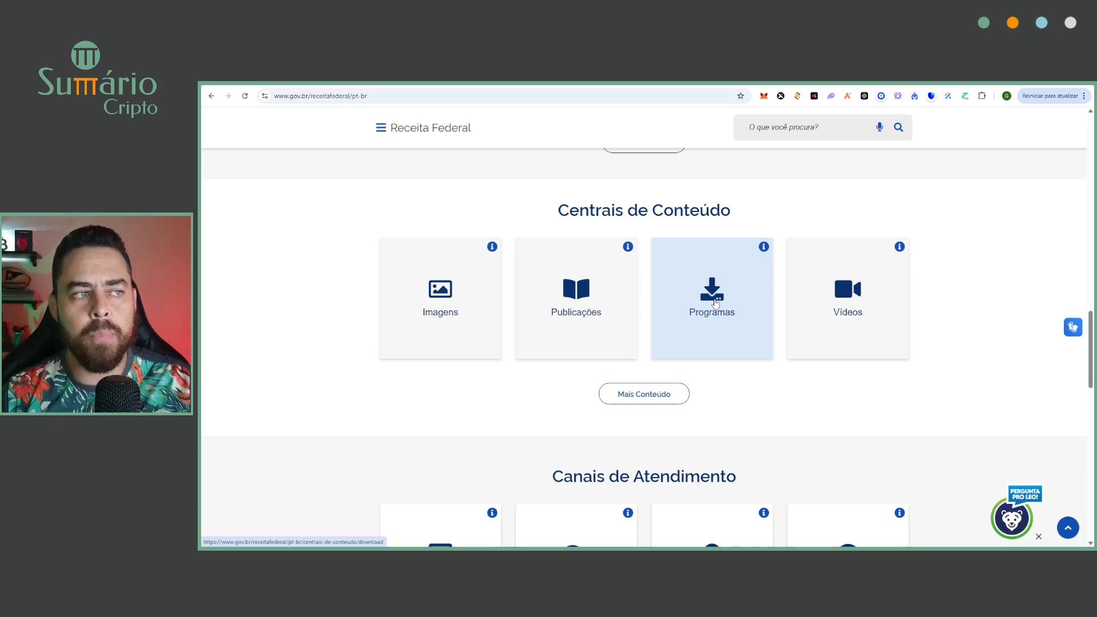
scroll(714, 304, up, 10)
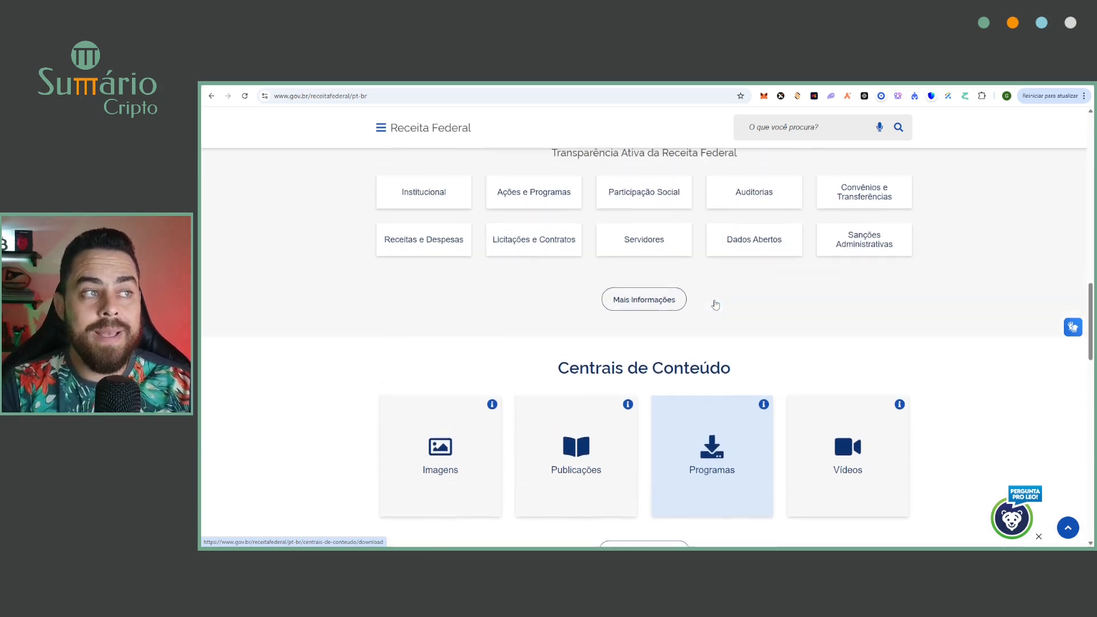
scroll(554, 261, up, 6)
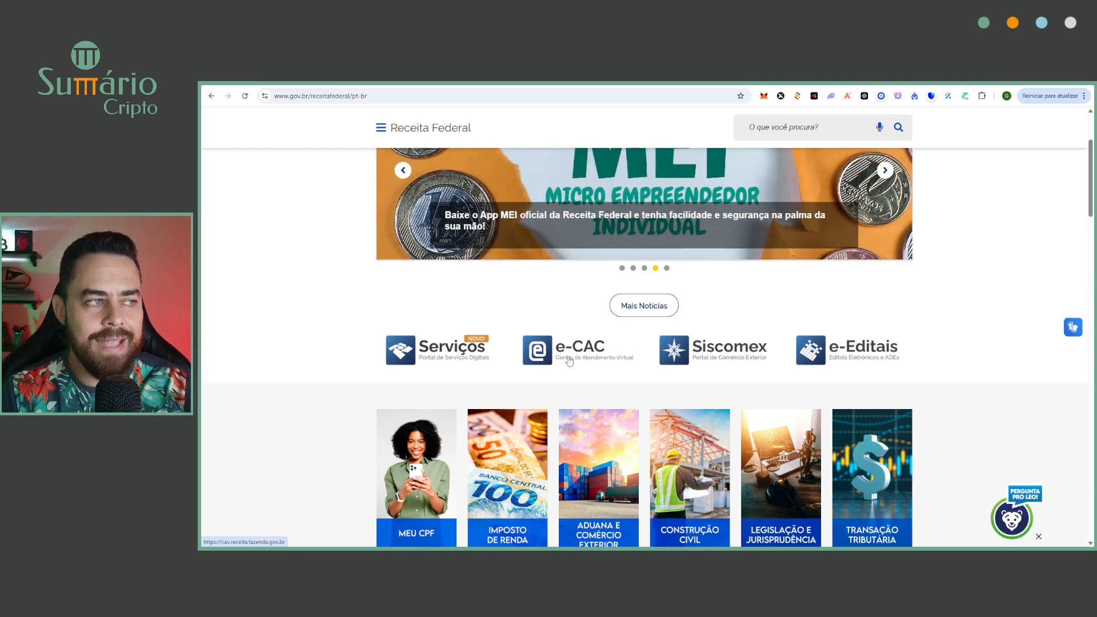
- Enter e-CAC with the gov.br login and open the service "Obrigação Acessória - Formulários online e Arquivo de Dados"
click(573, 354)
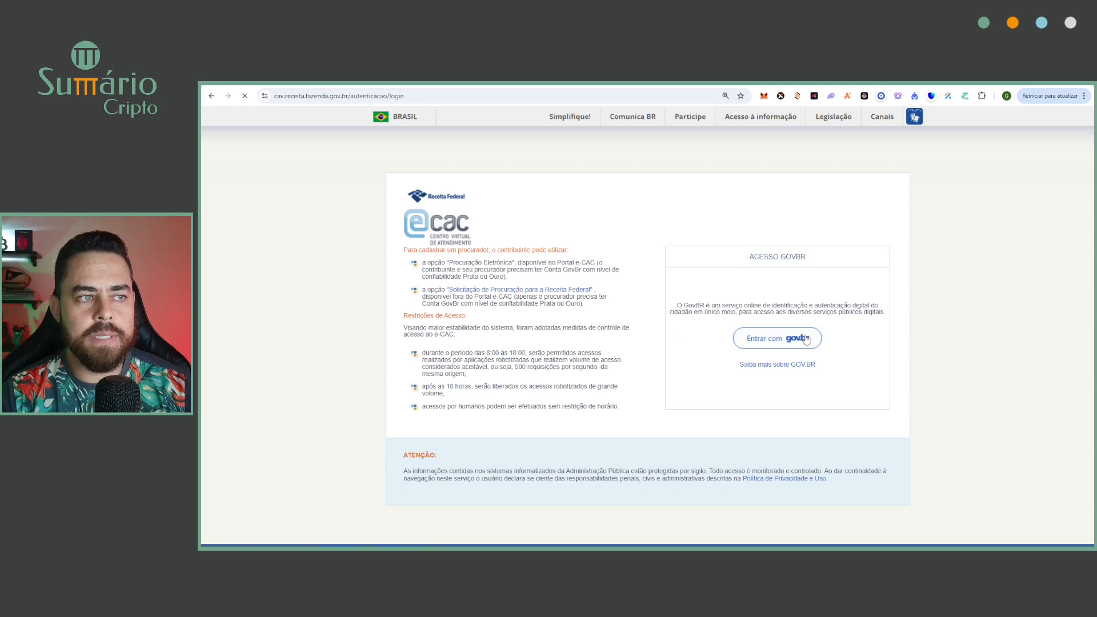
click(792, 345)
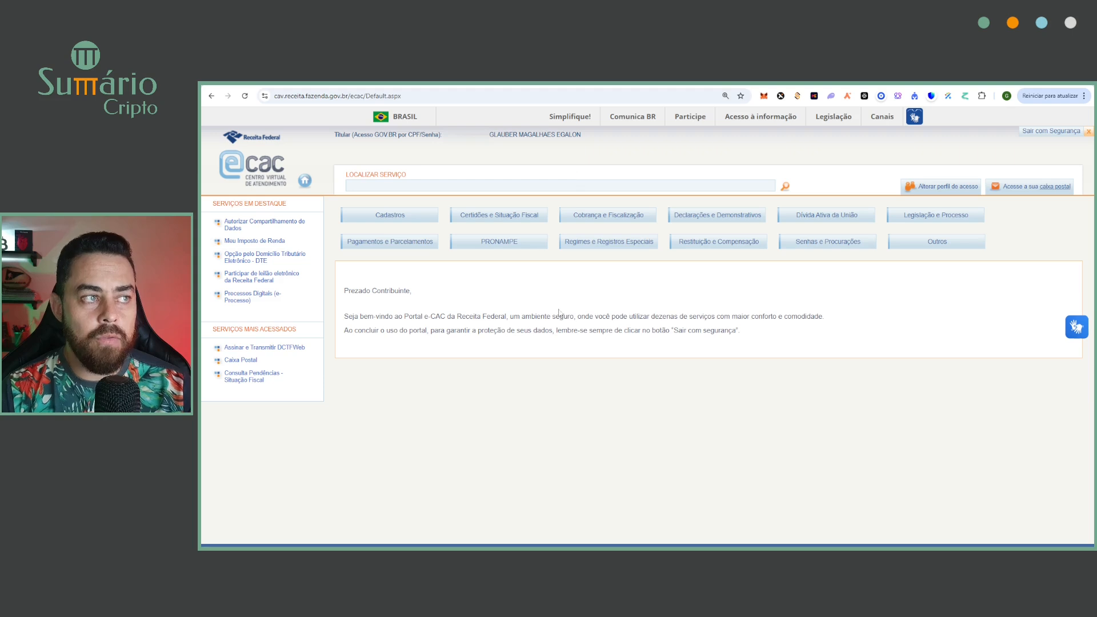
click(603, 221)
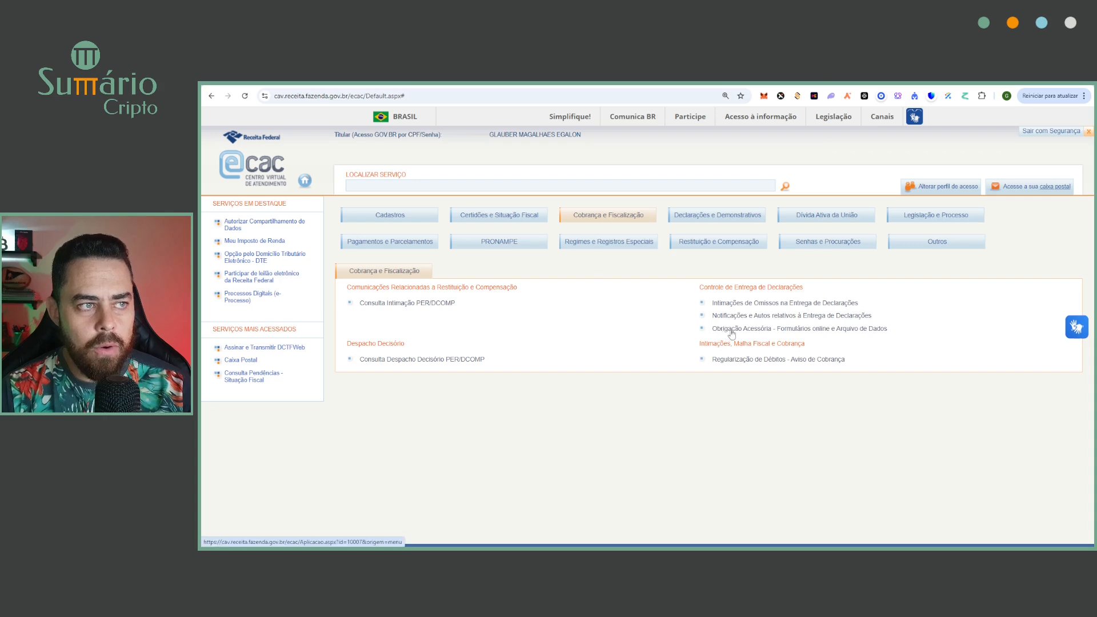
click(824, 330)
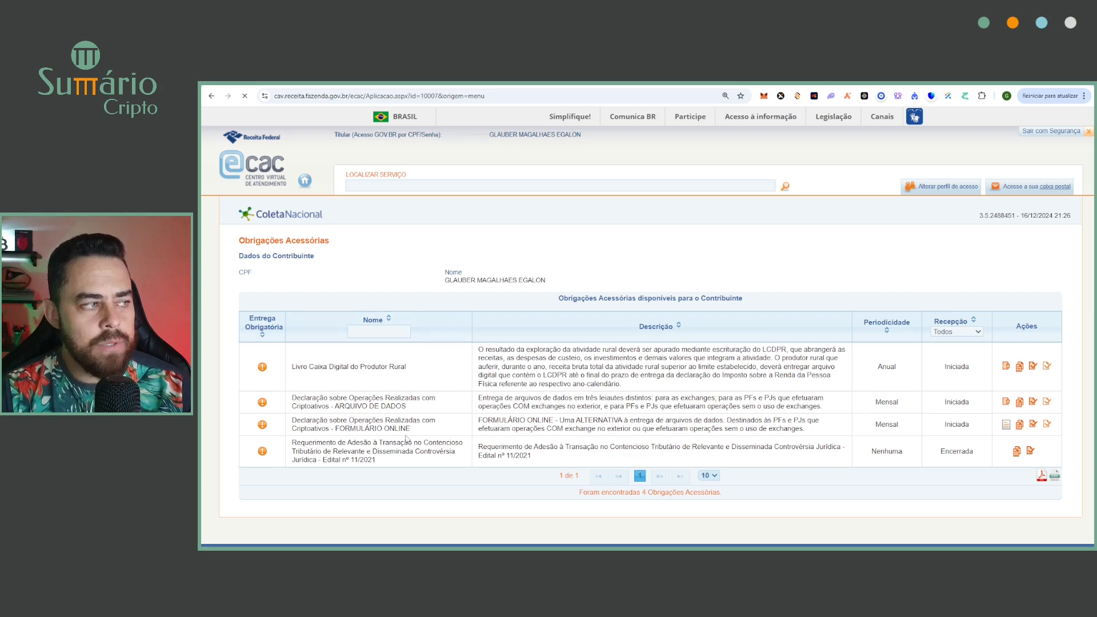
- Highlight the obligation "Declaração sobre Operações Realizadas com Criptoativos - FORMULÁRIO ONLINE" and check its periodicity
drag(296, 420, 412, 435)
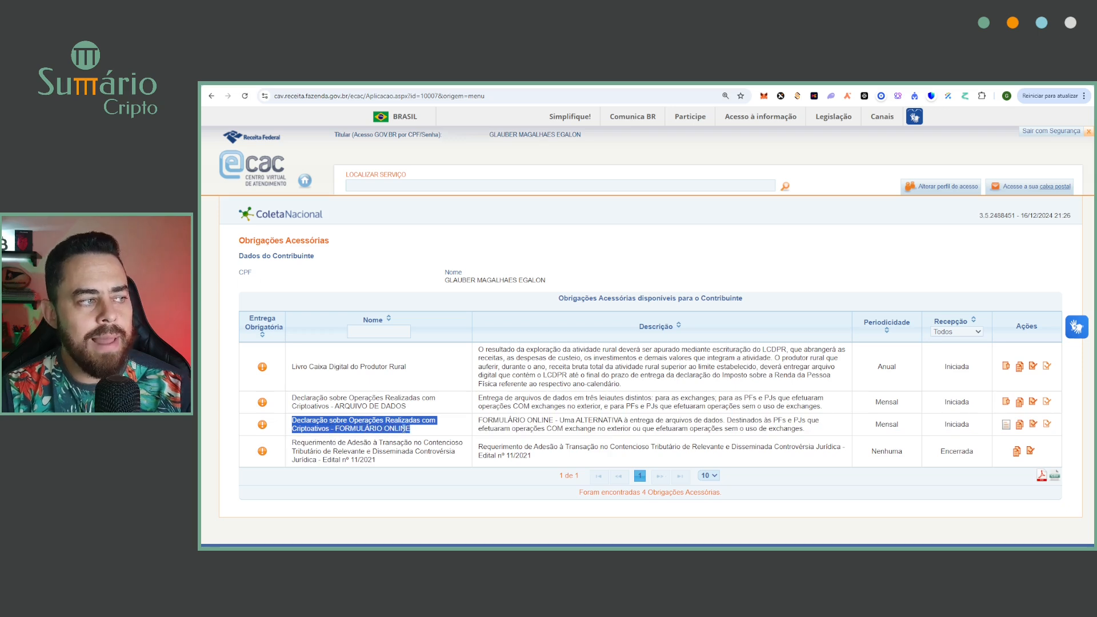
click(399, 421)
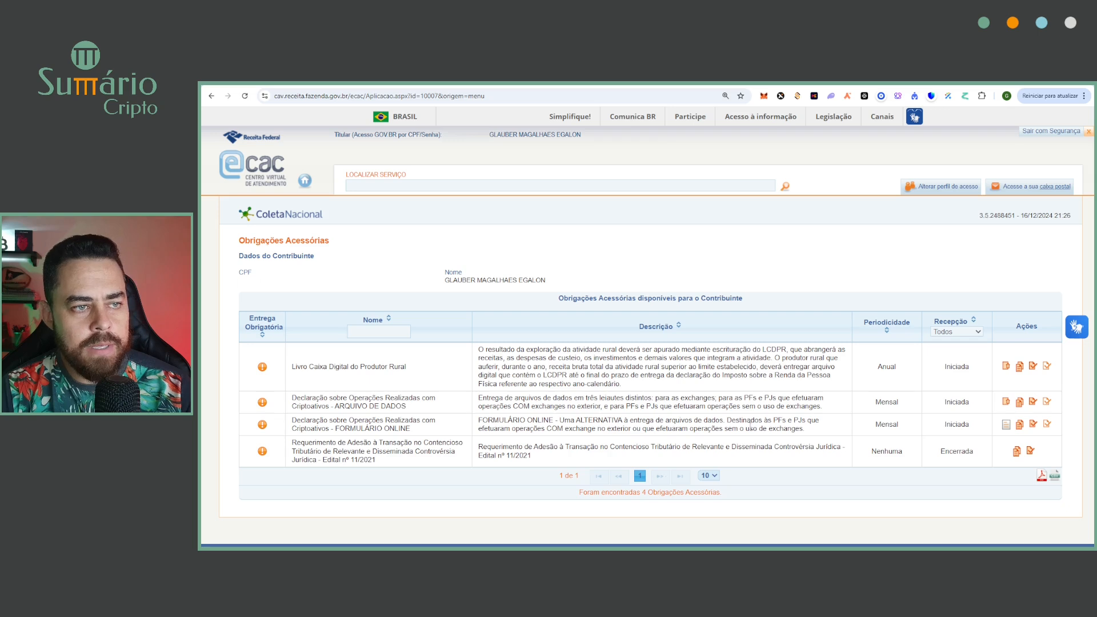
double_click(885, 424)
click(886, 425)
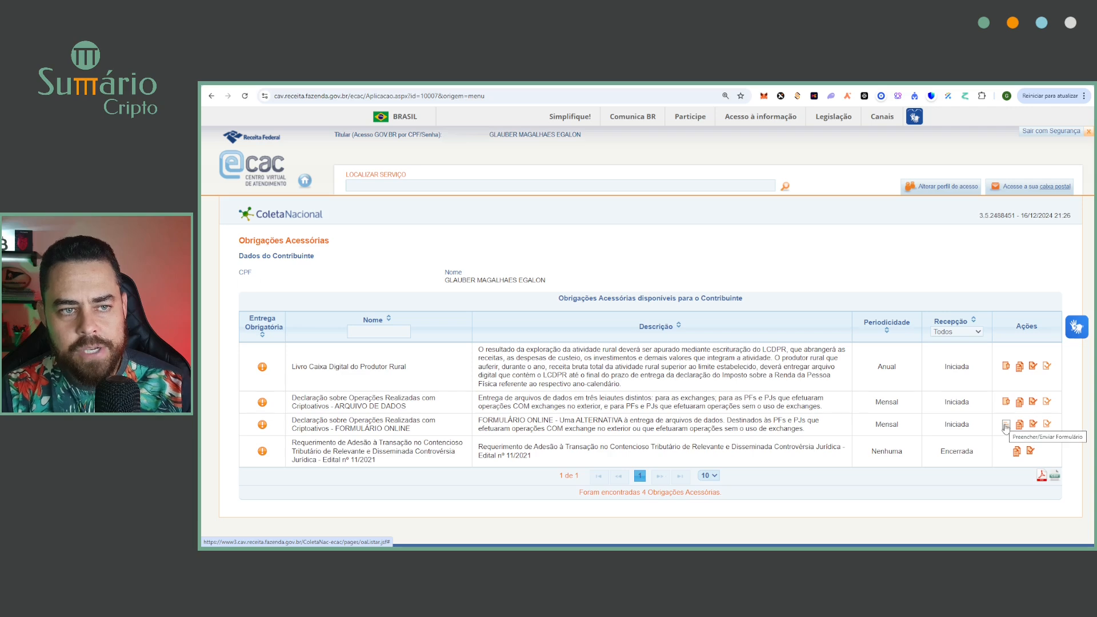
- Start the cryptoasset declaration's online form as an Original delivery for Março 2024
click(1005, 425)
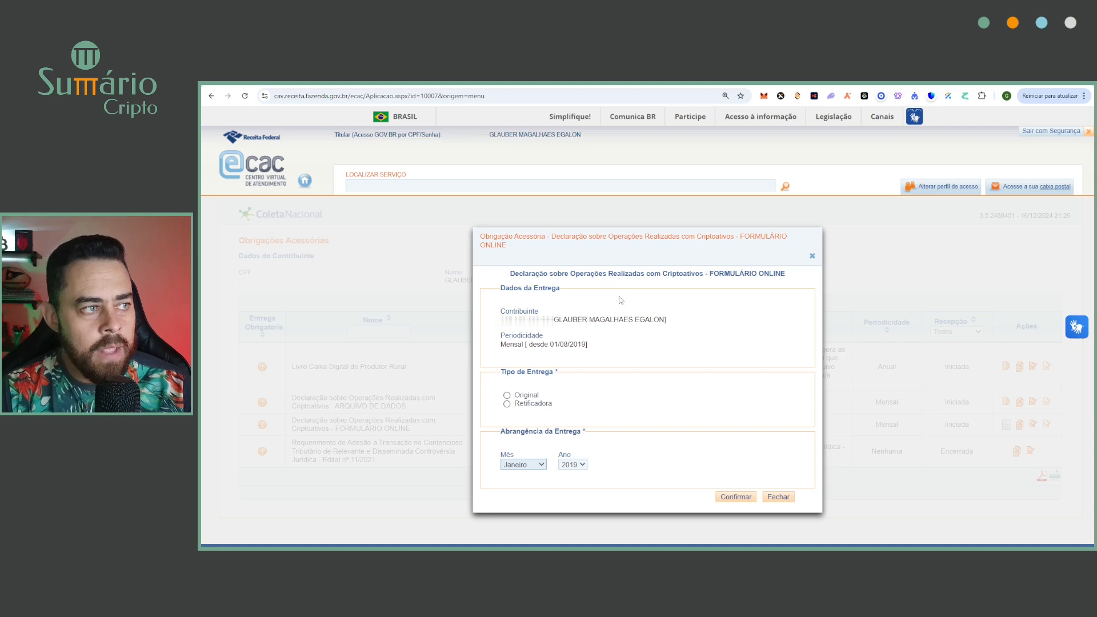
click(531, 465)
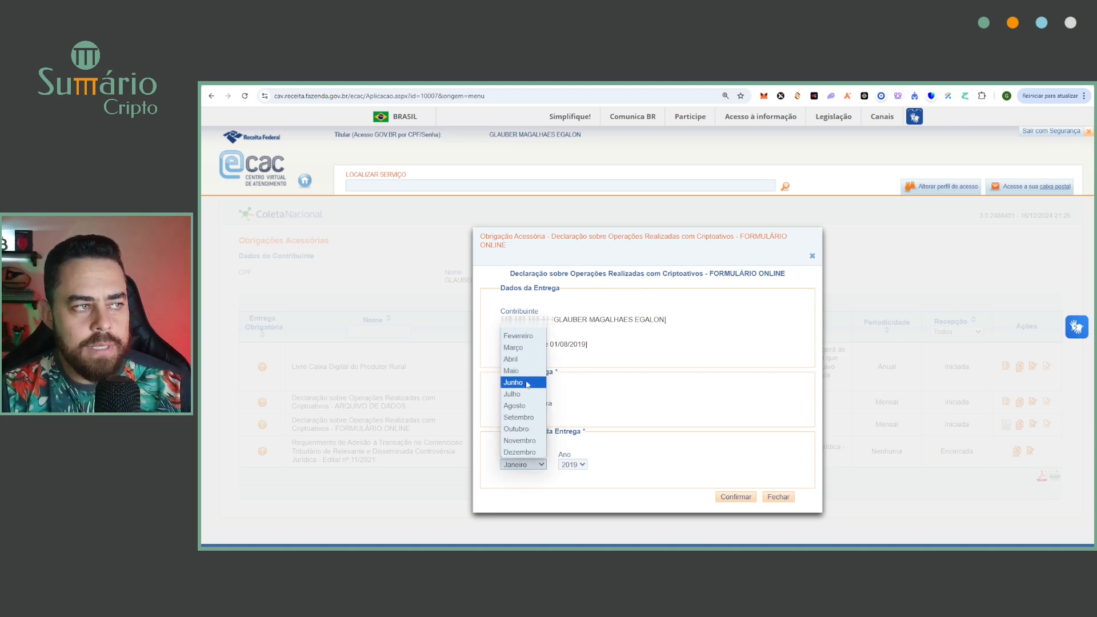
click(513, 354)
click(572, 465)
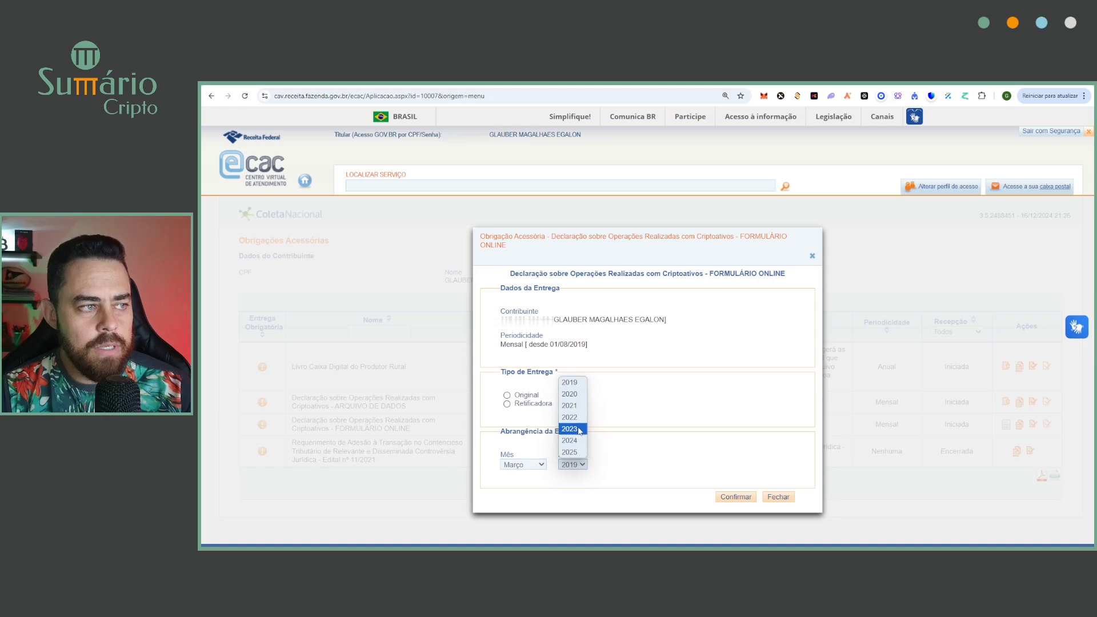
click(571, 440)
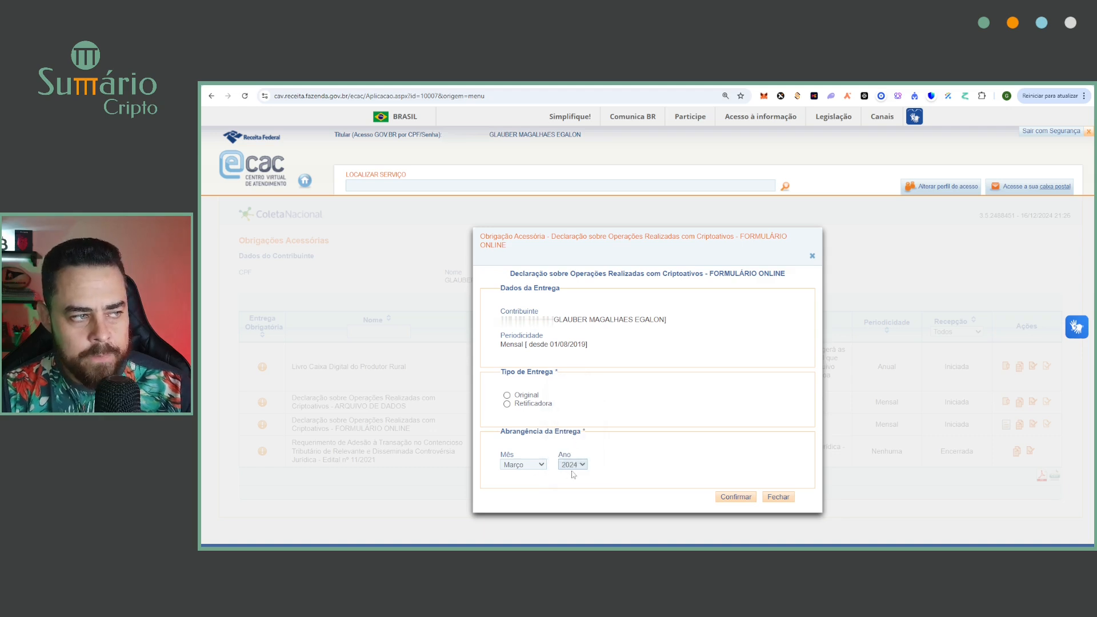
click(733, 497)
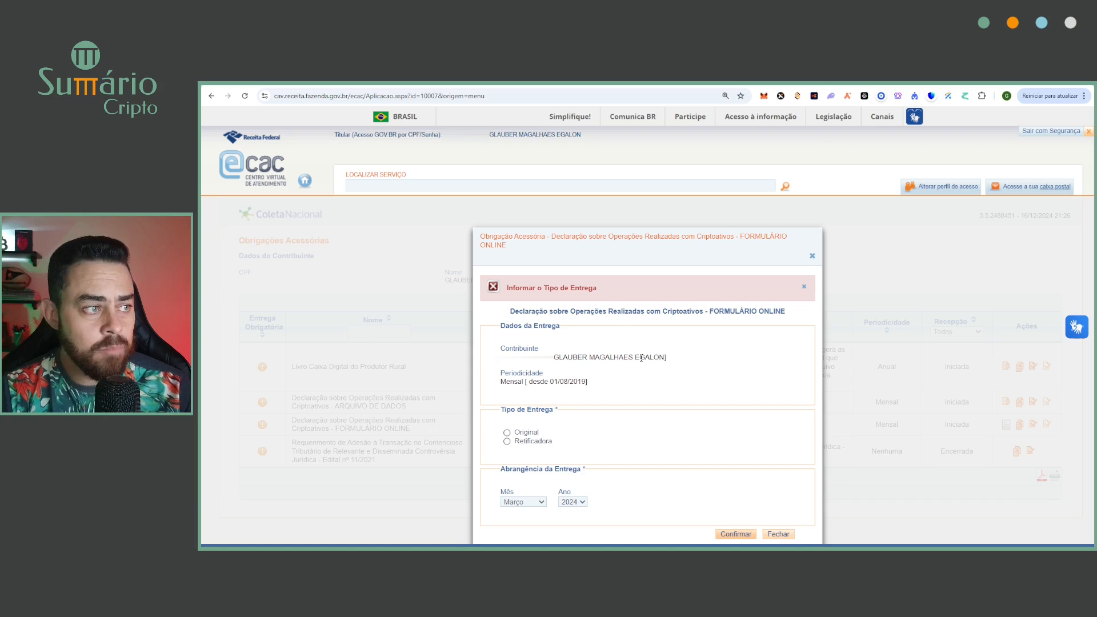
click(507, 433)
click(735, 533)
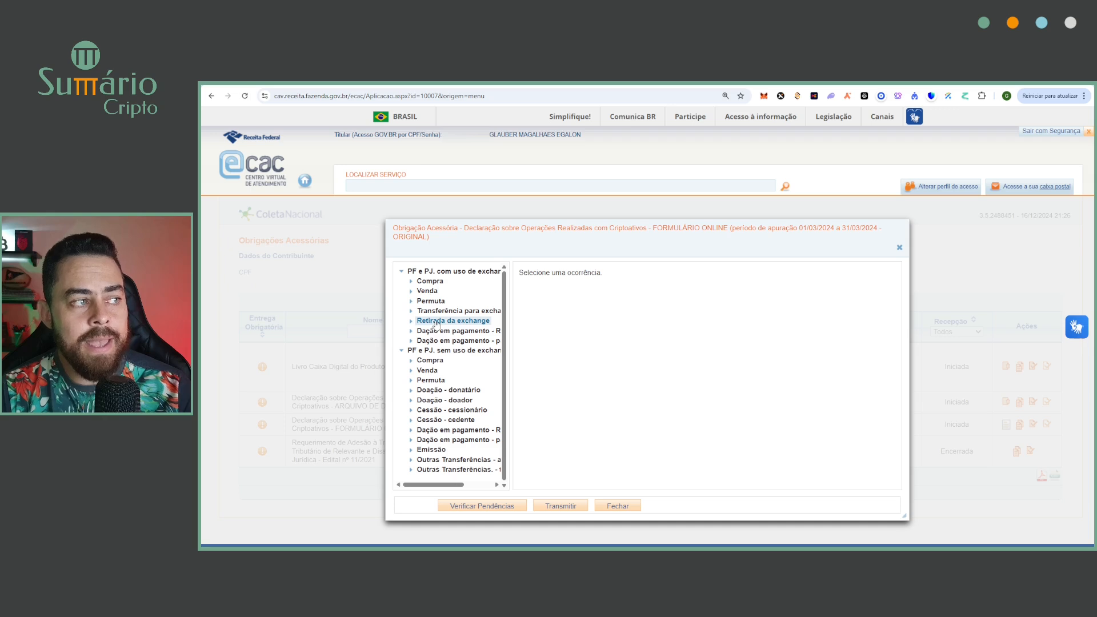
- Add a "Retirada da exchange" occurrence under operations with use of an exchange and set its OperacaoData to 11/03/2024
click(437, 324)
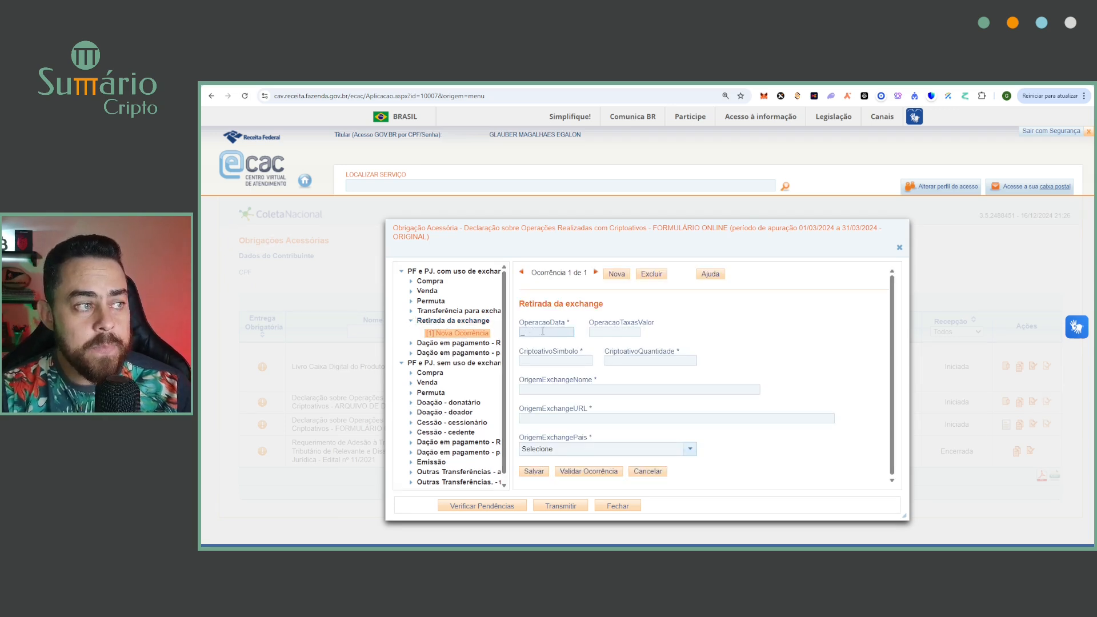
mouse_move(538, 334)
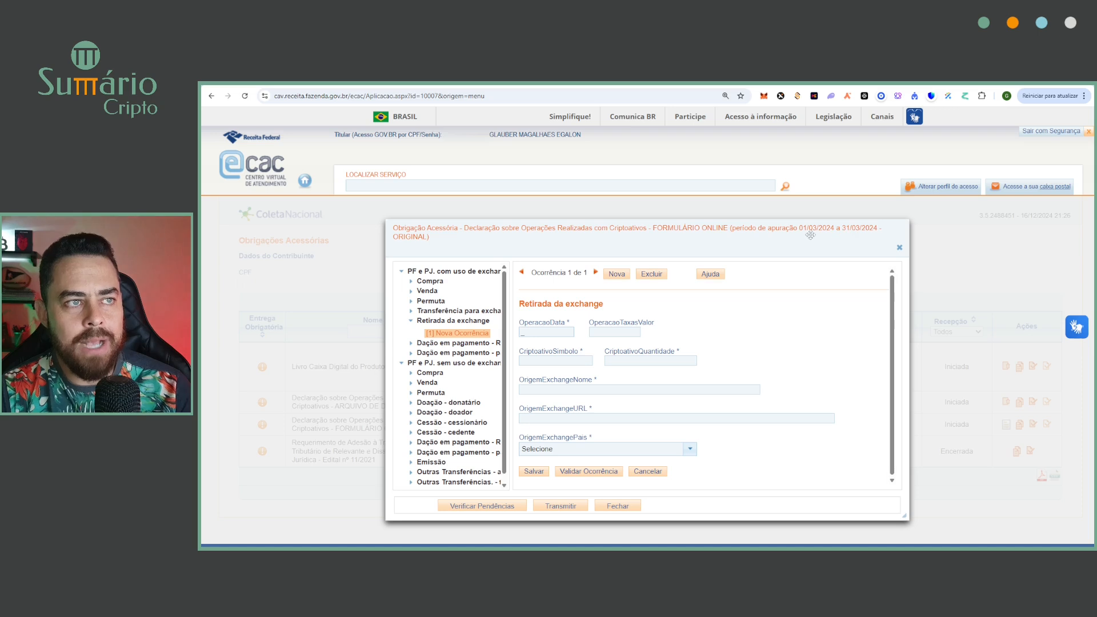
click(545, 332)
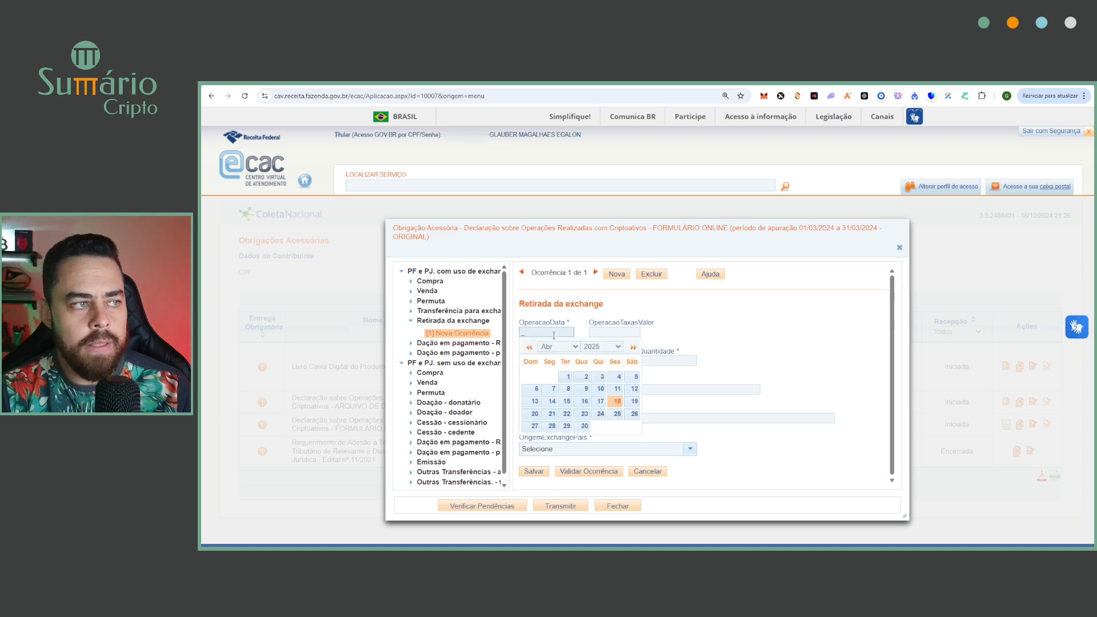
click(574, 349)
click(546, 381)
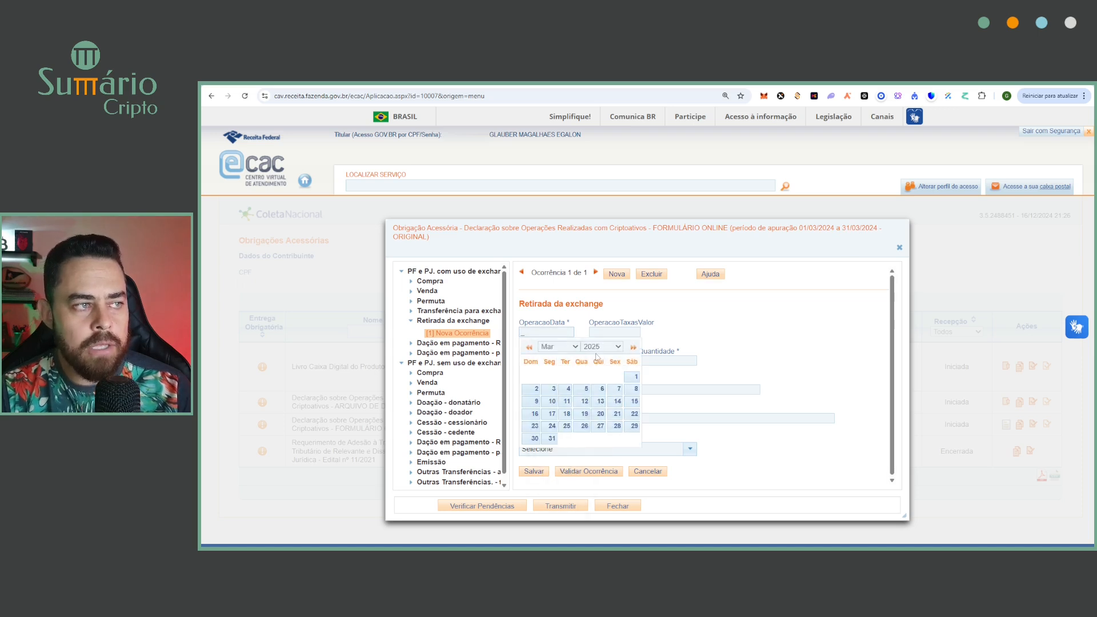
click(605, 346)
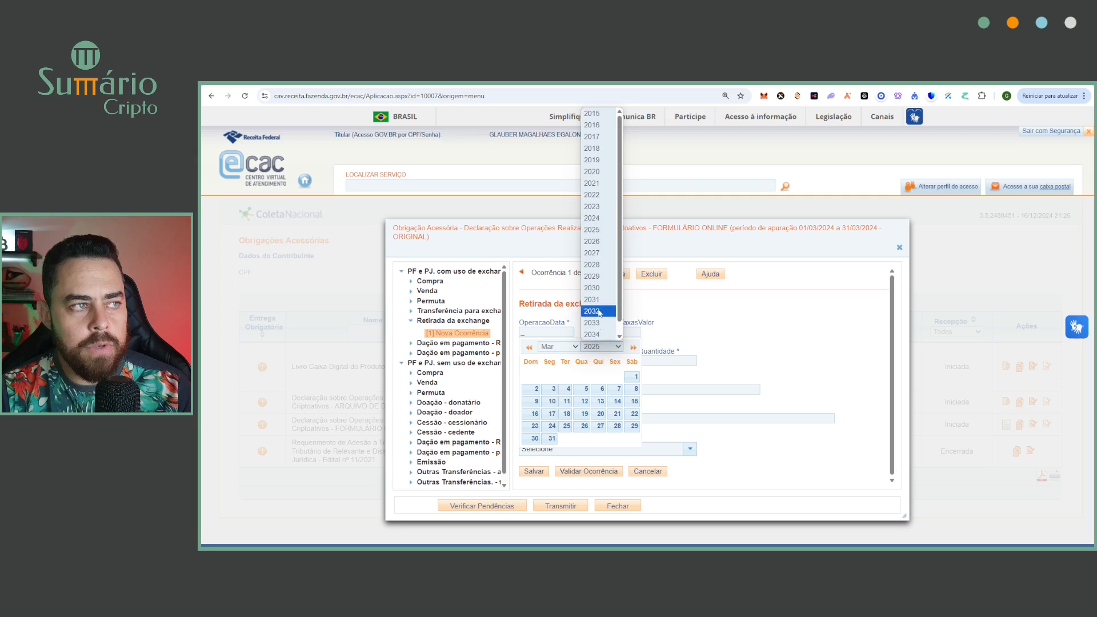
click(594, 217)
click(551, 399)
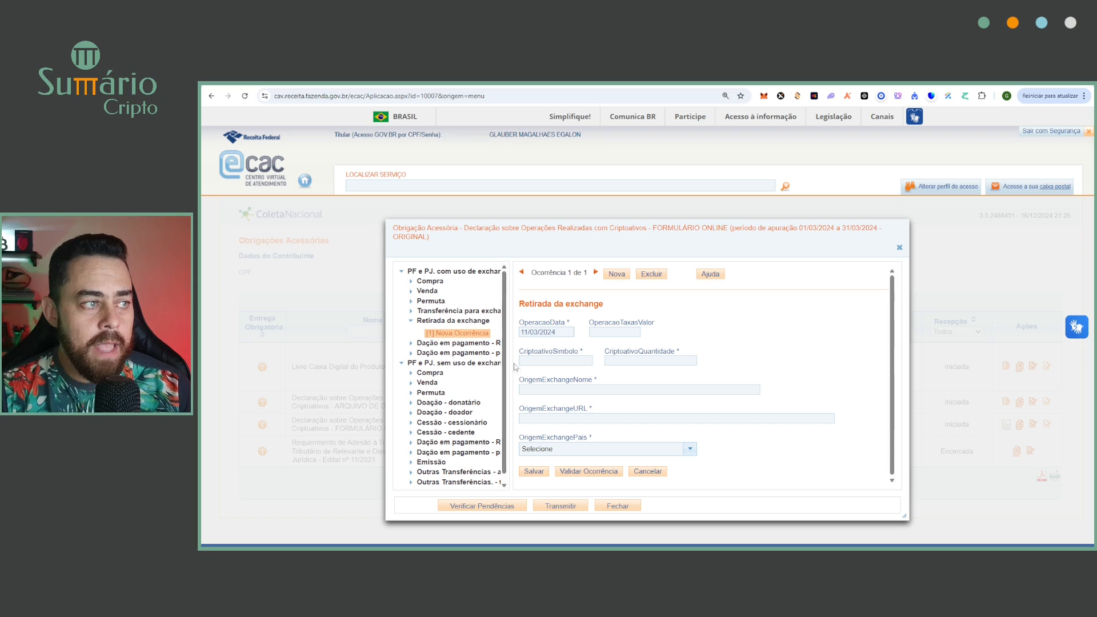
click(553, 359)
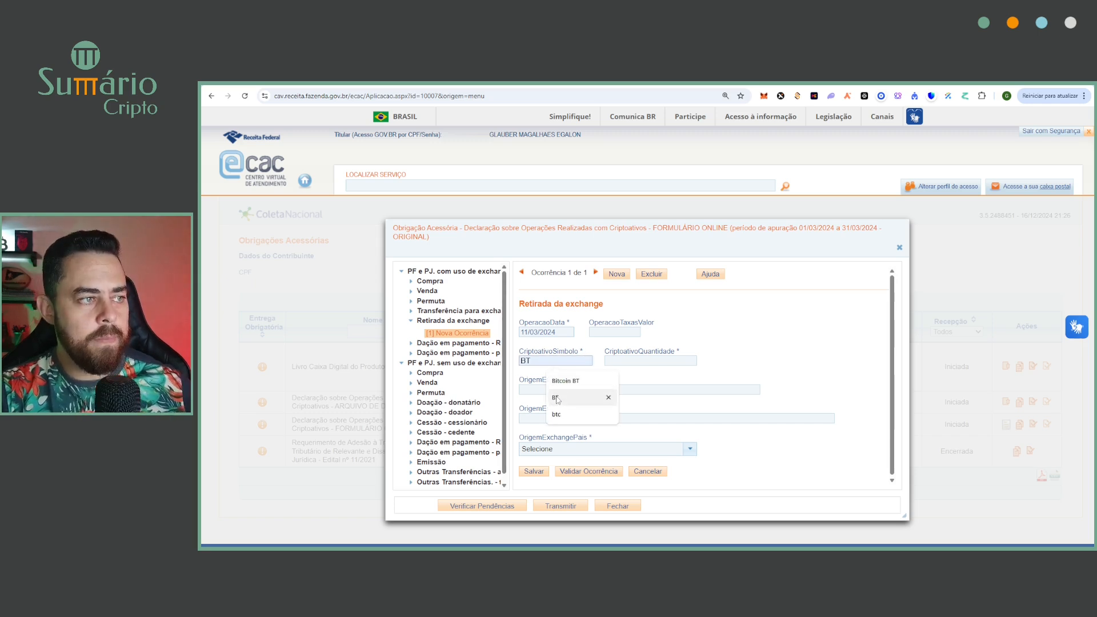
text(B)
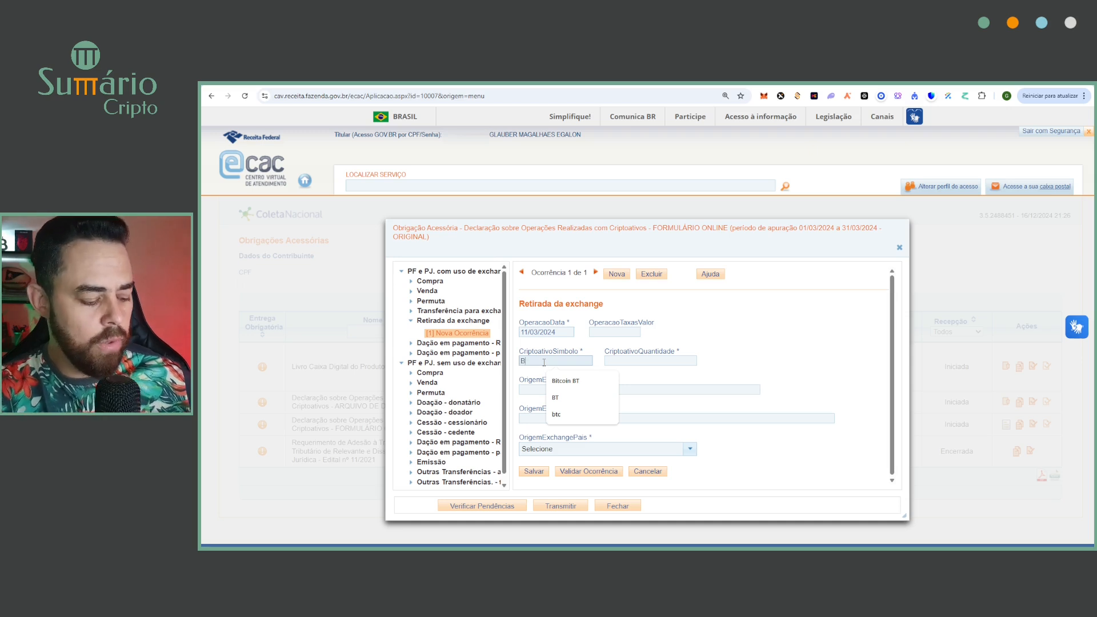
text(TC)
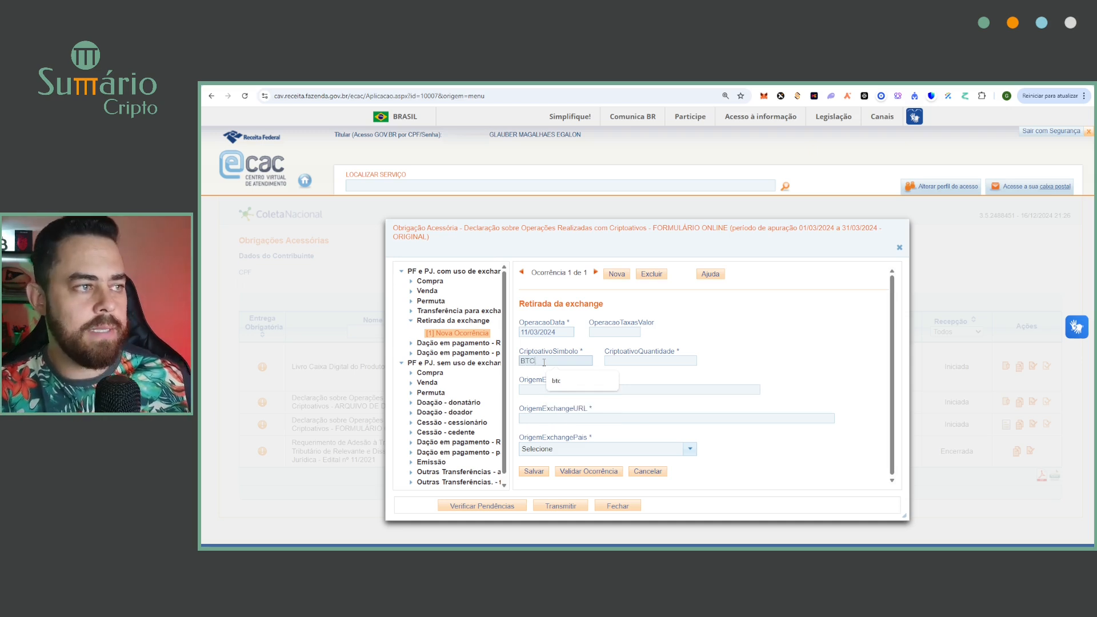
click(651, 360)
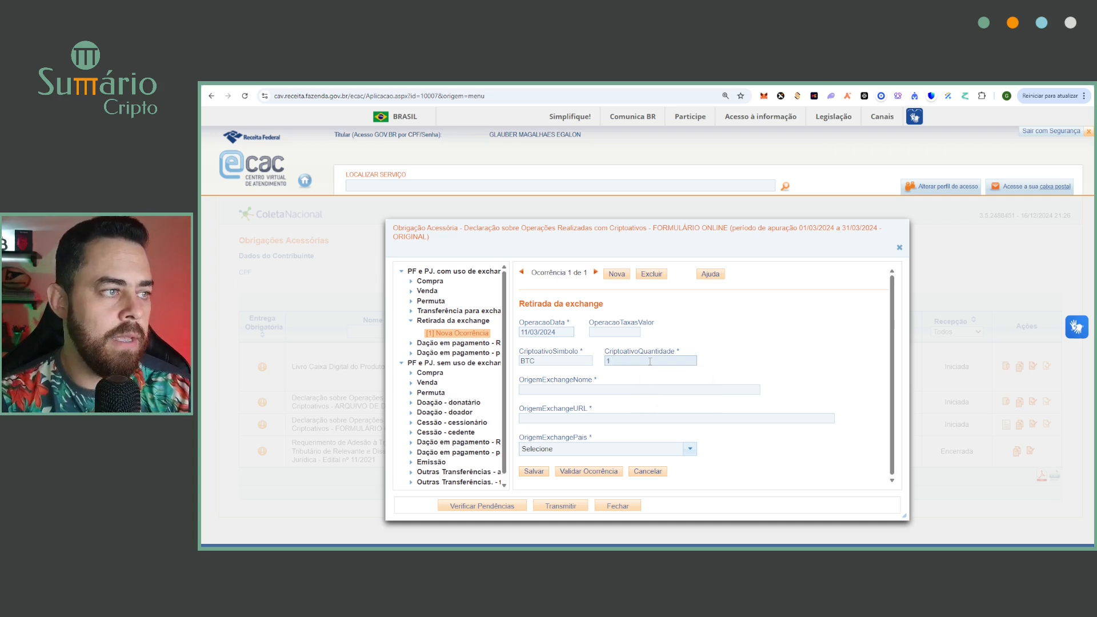
key(ctrl+v)
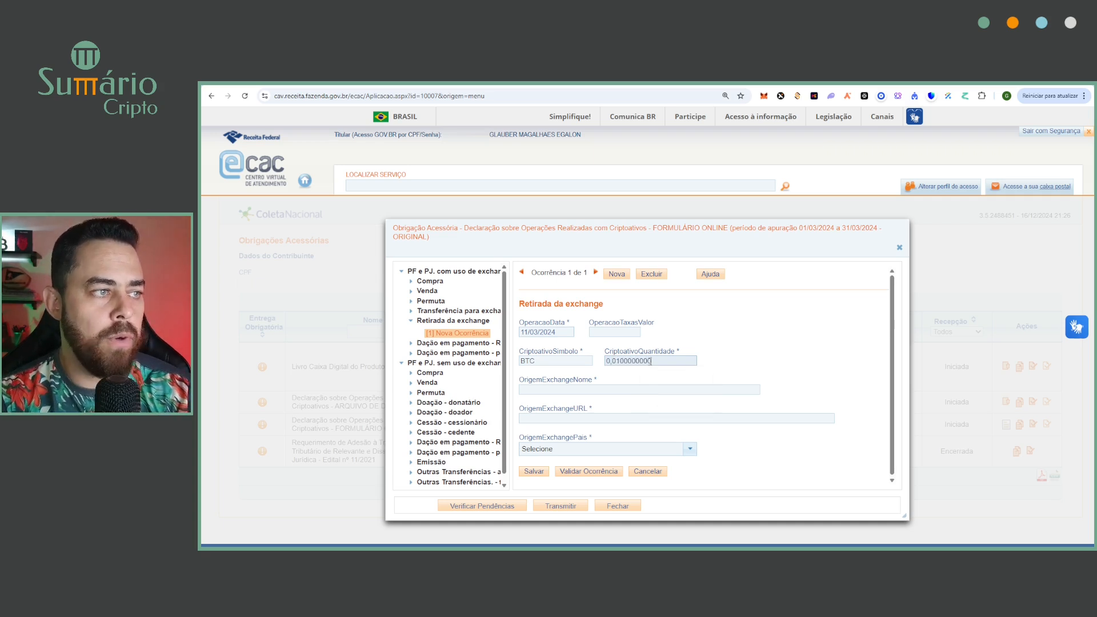
click(529, 384)
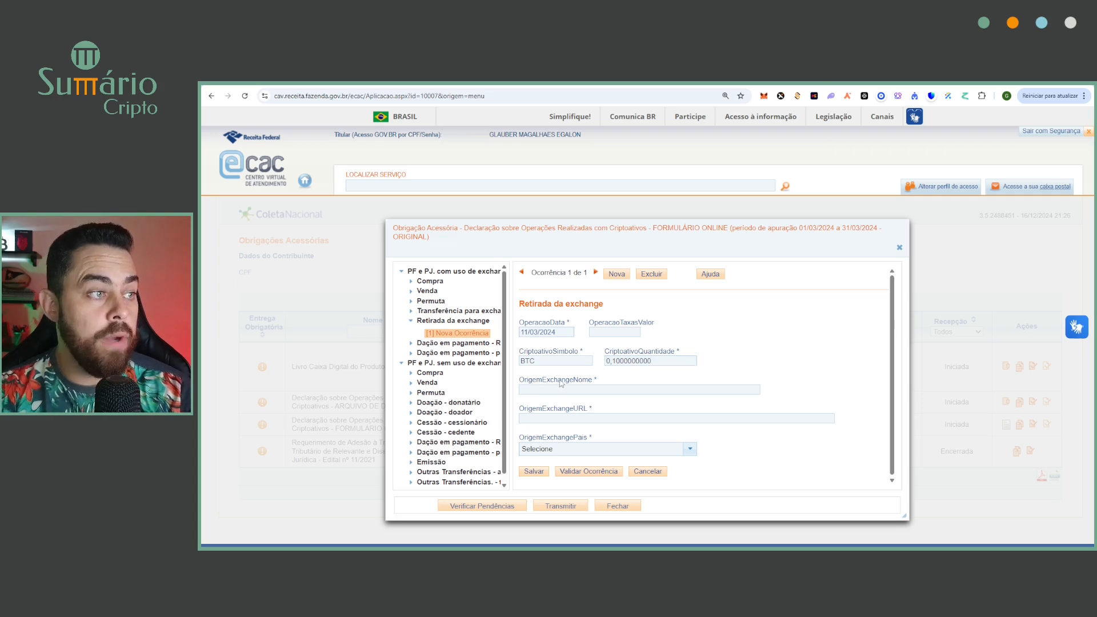
click(592, 389)
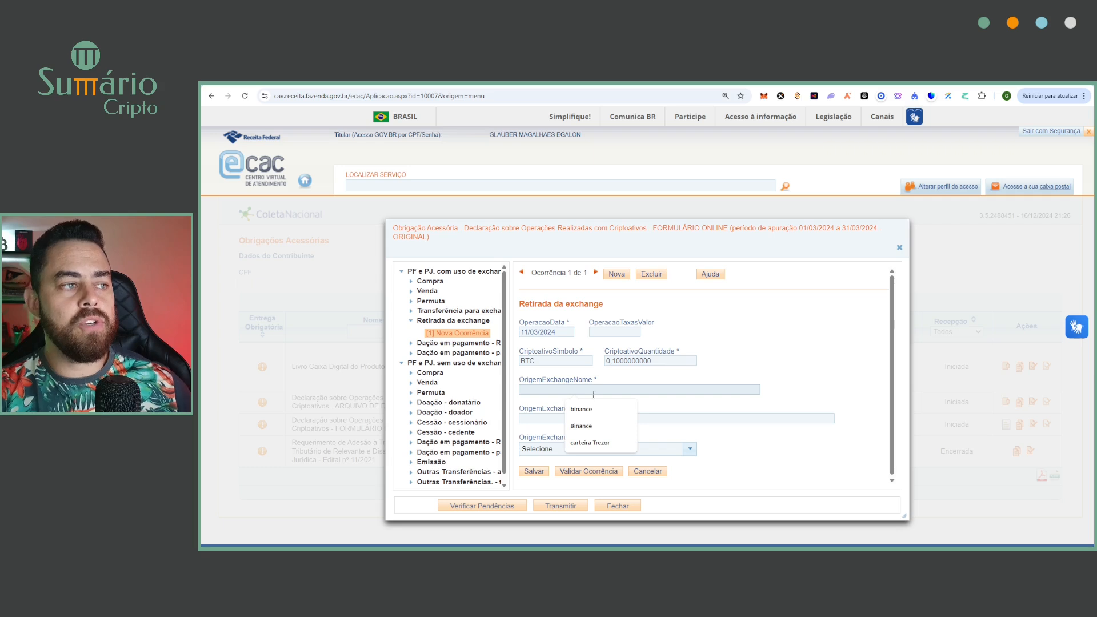
click(581, 425)
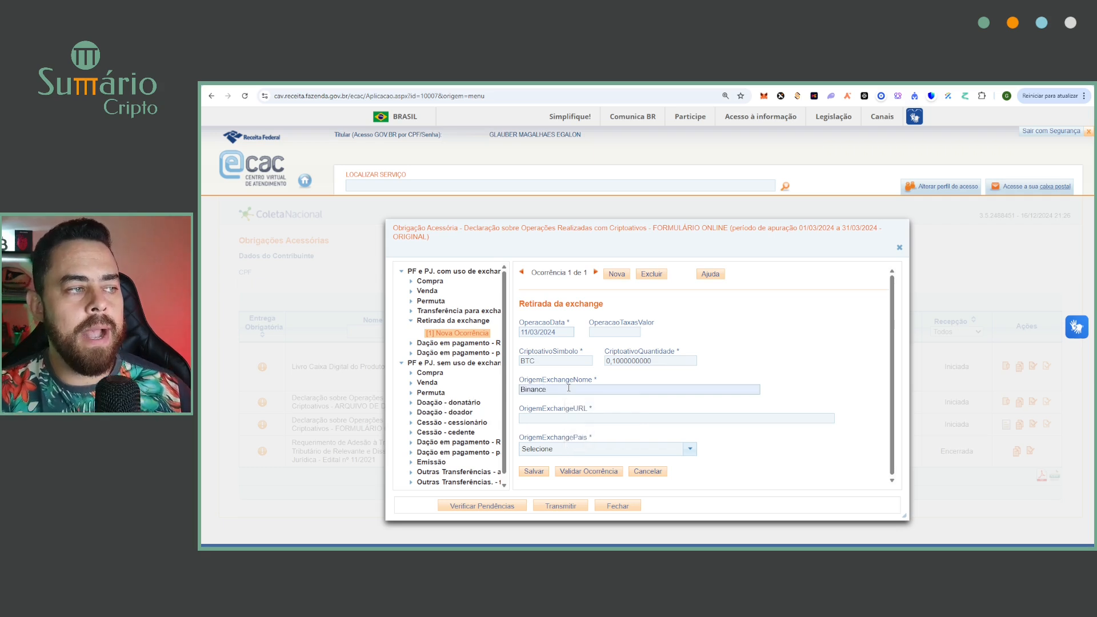
click(558, 416)
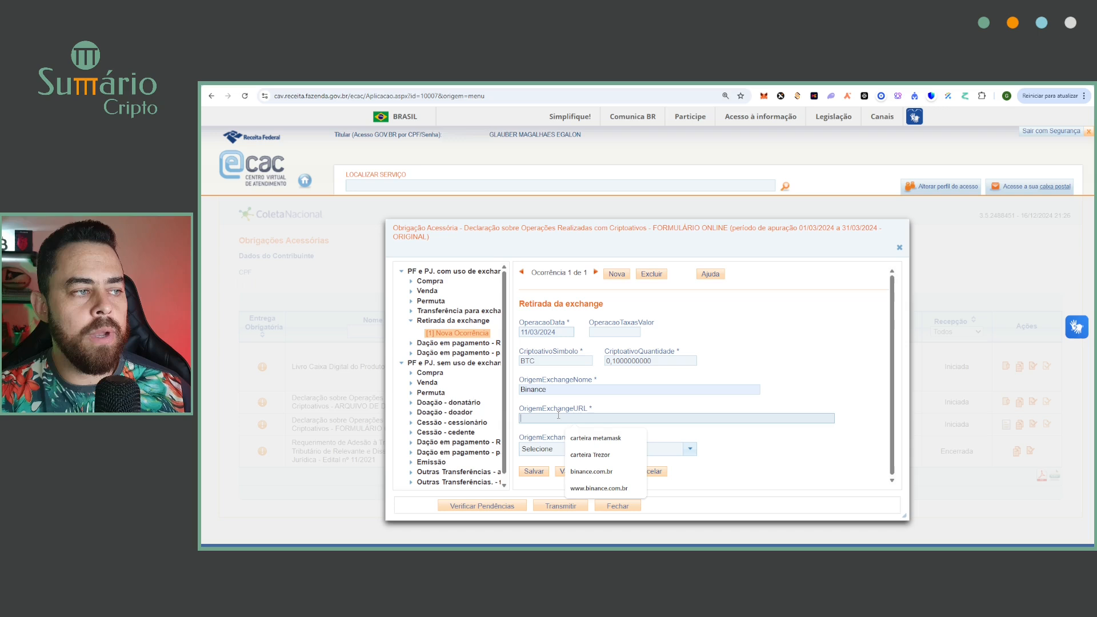
click(599, 488)
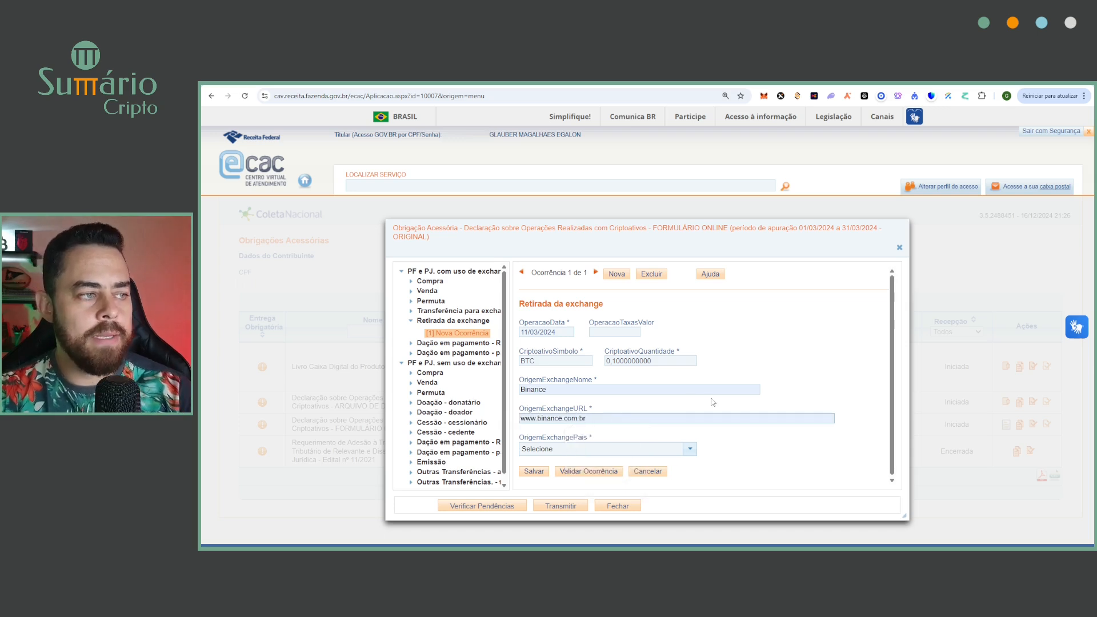
- Select Estados Unidos as the OrigemExchangePais of the withdrawal
click(690, 448)
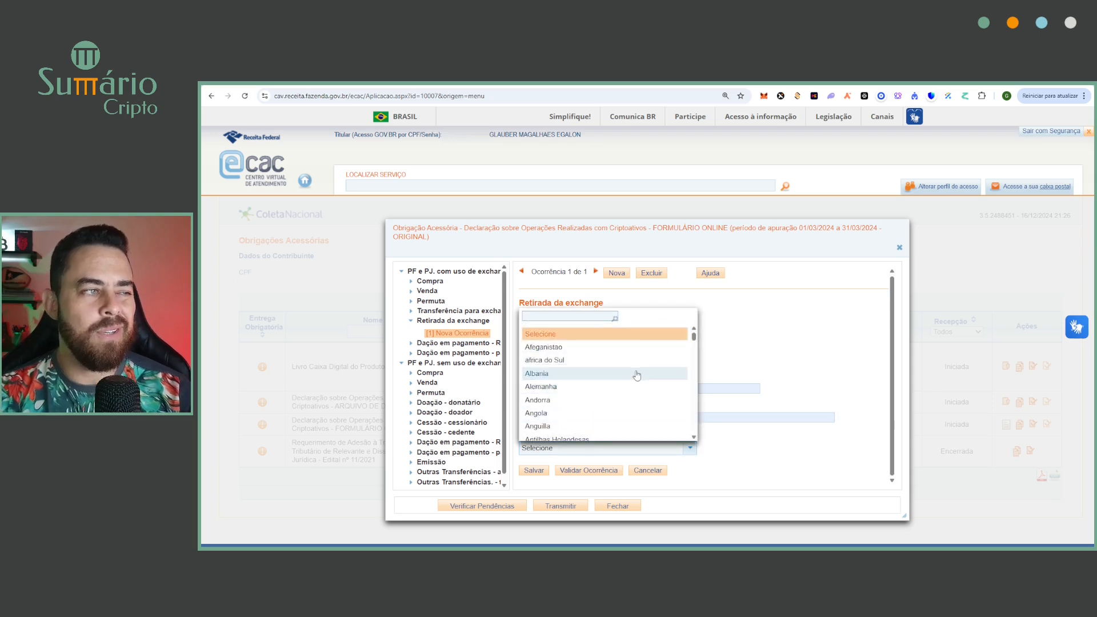
scroll(635, 375, down, 2)
scroll(635, 375, down, 10)
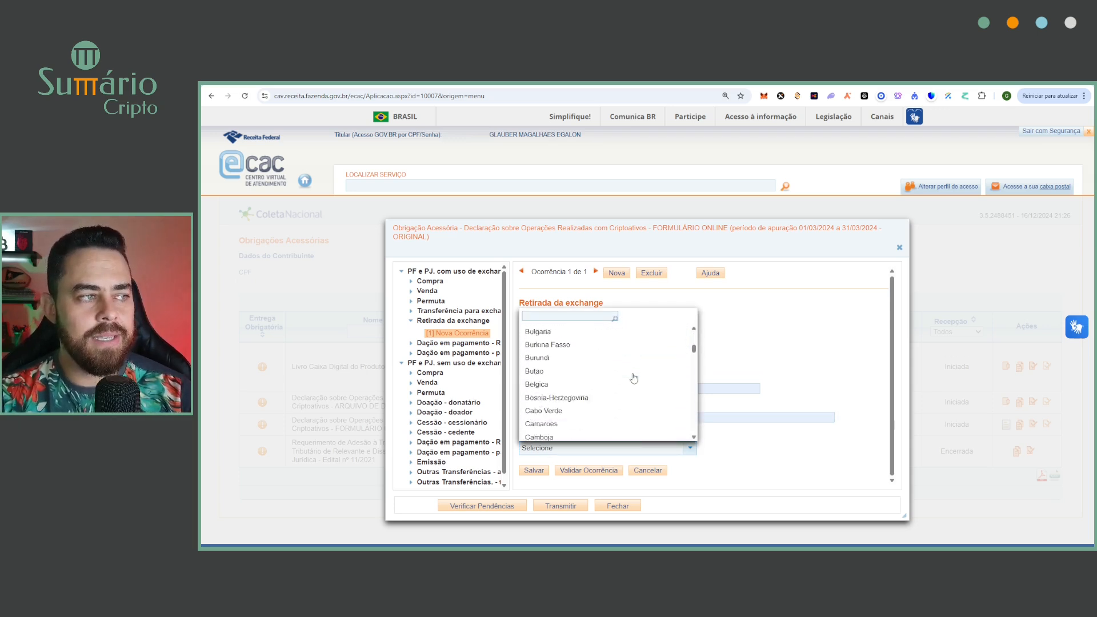
scroll(565, 381, down, 6)
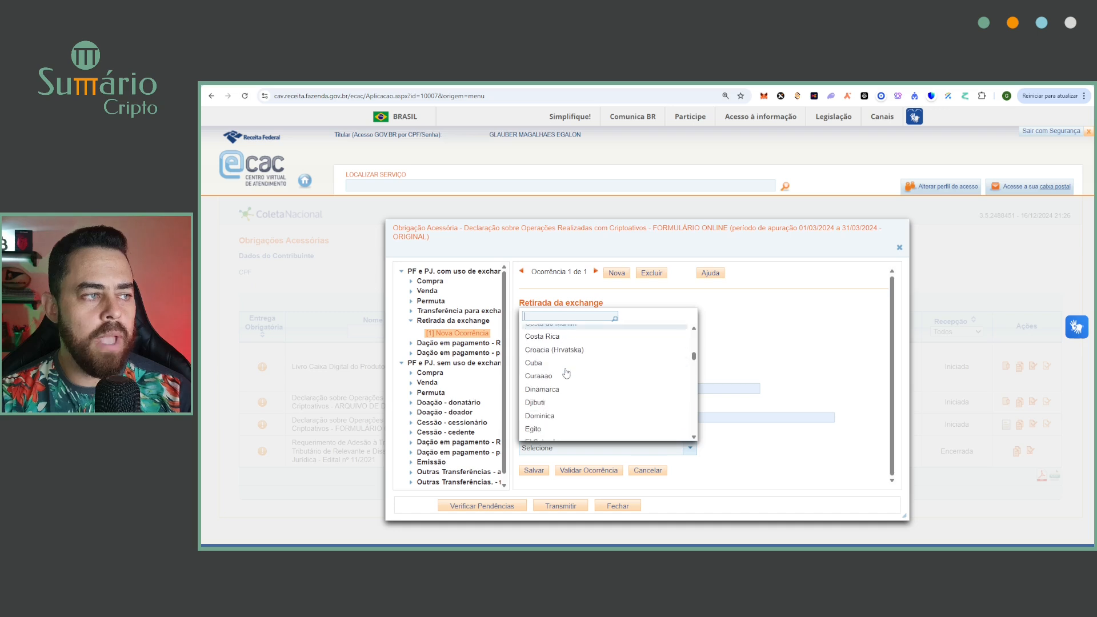
scroll(565, 374, down, 5)
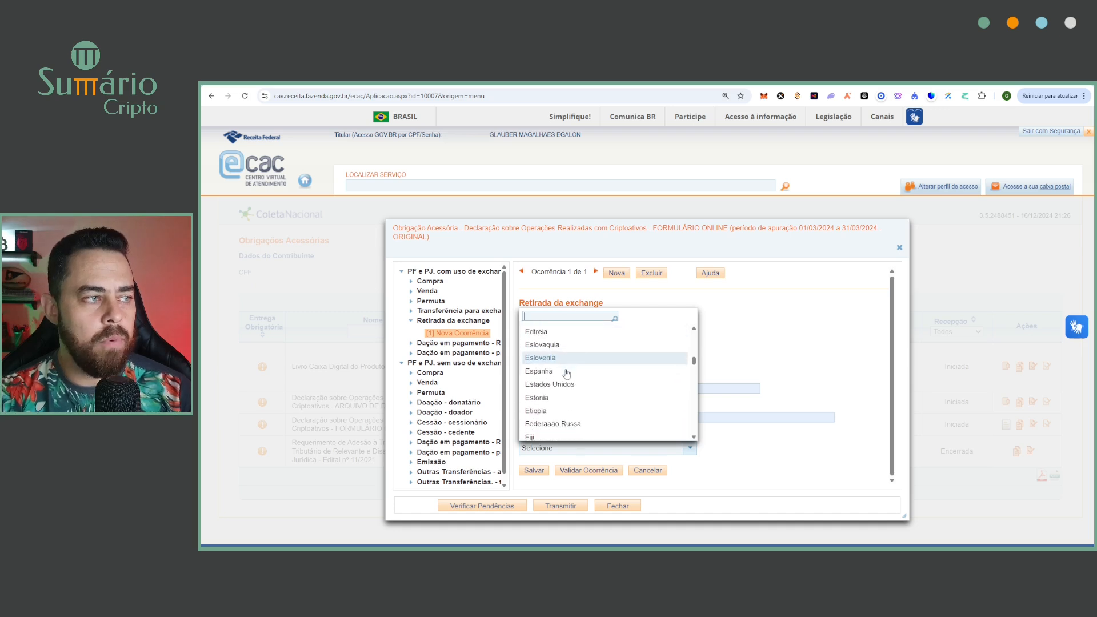
scroll(566, 374, up, 2)
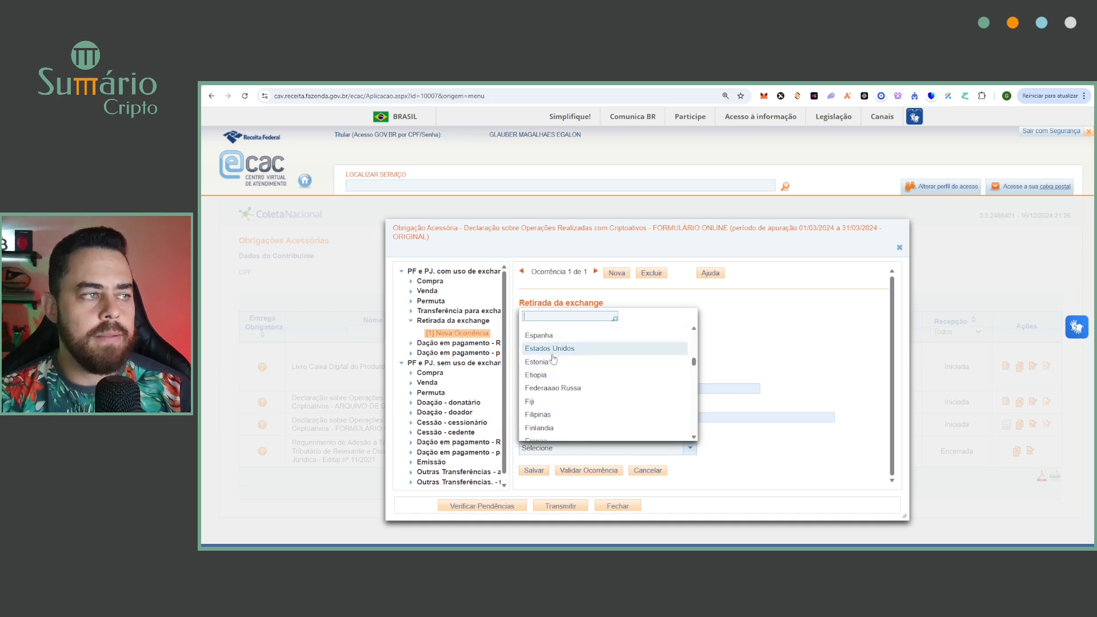
click(553, 350)
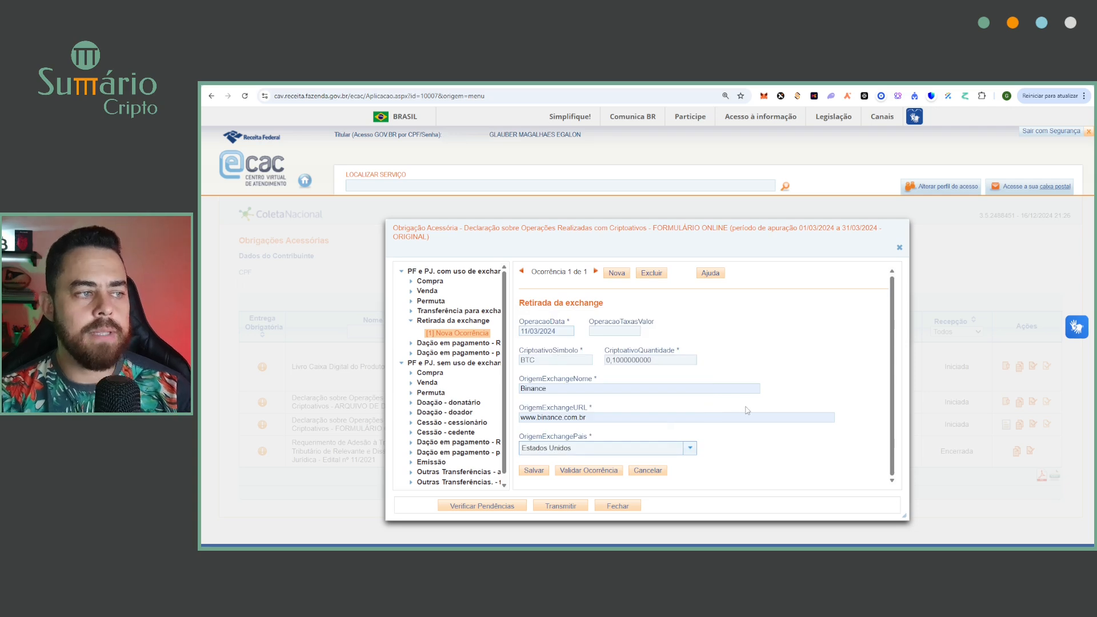
- Validate and save the "Retirada da exchange" occurrence, and run the check for pendências on the declaration
click(586, 471)
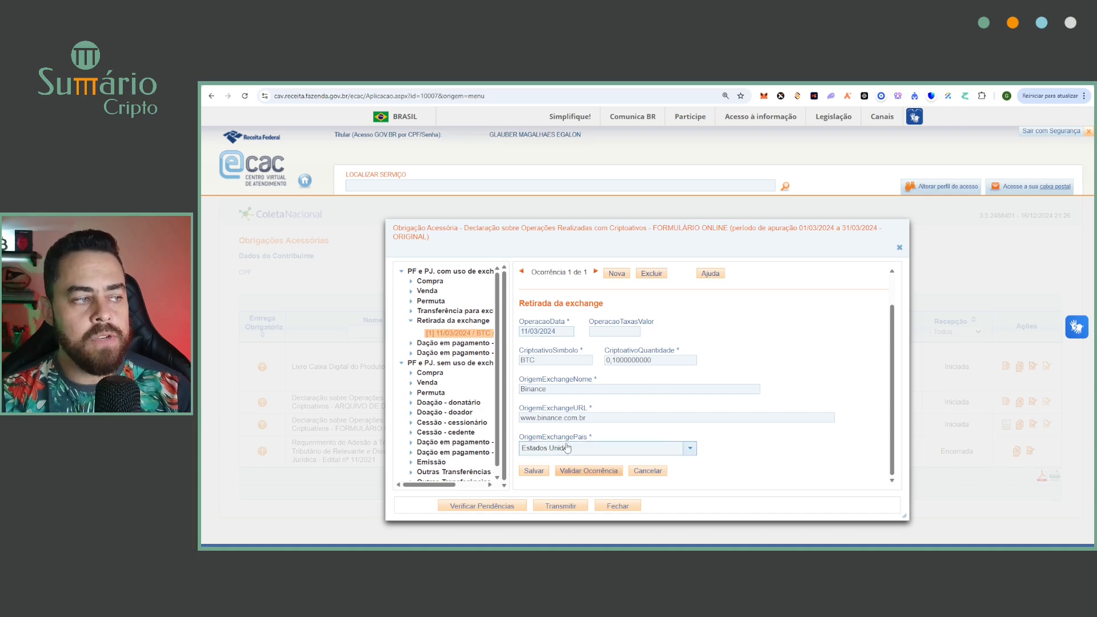
click(536, 470)
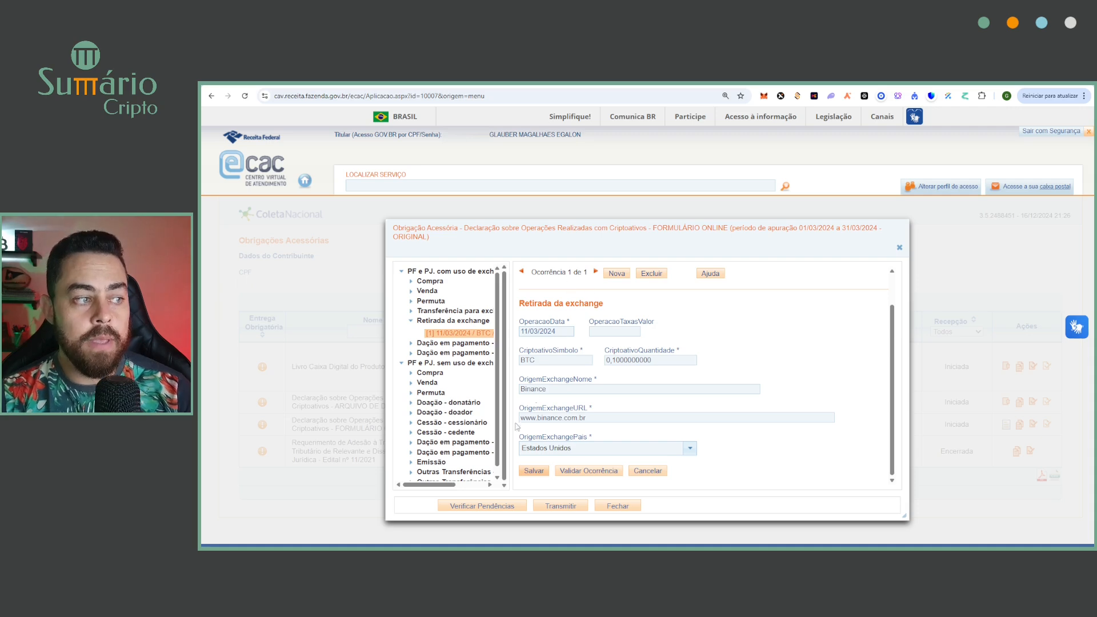
click(477, 506)
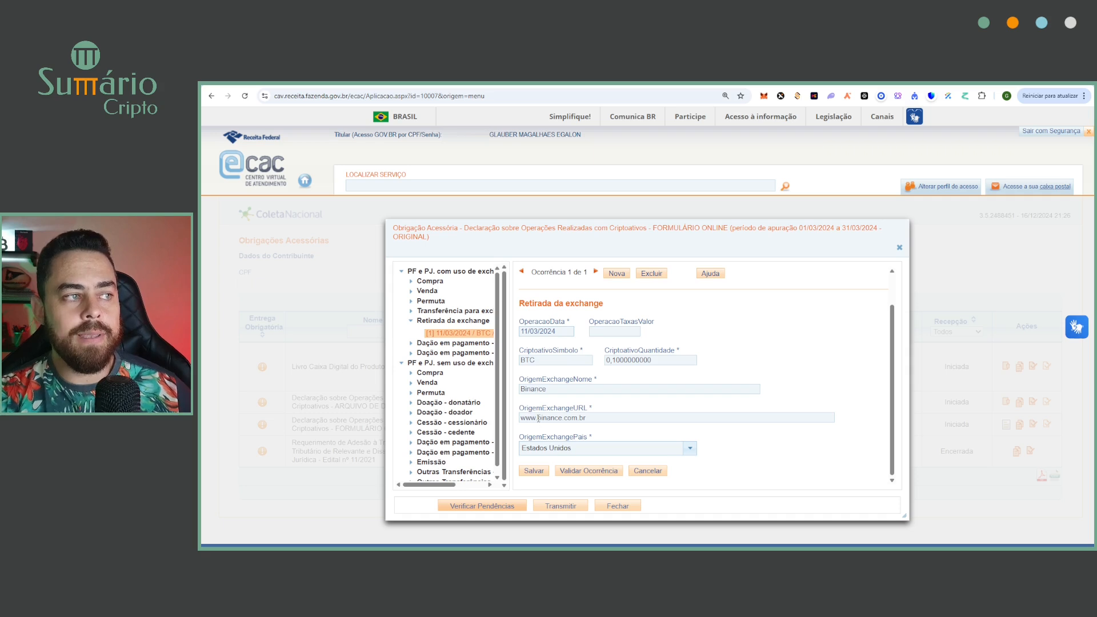
- Change the withdrawal's OperacaoData to 16/04/2024, outside the declaration's period, and save the occurrence
click(553, 331)
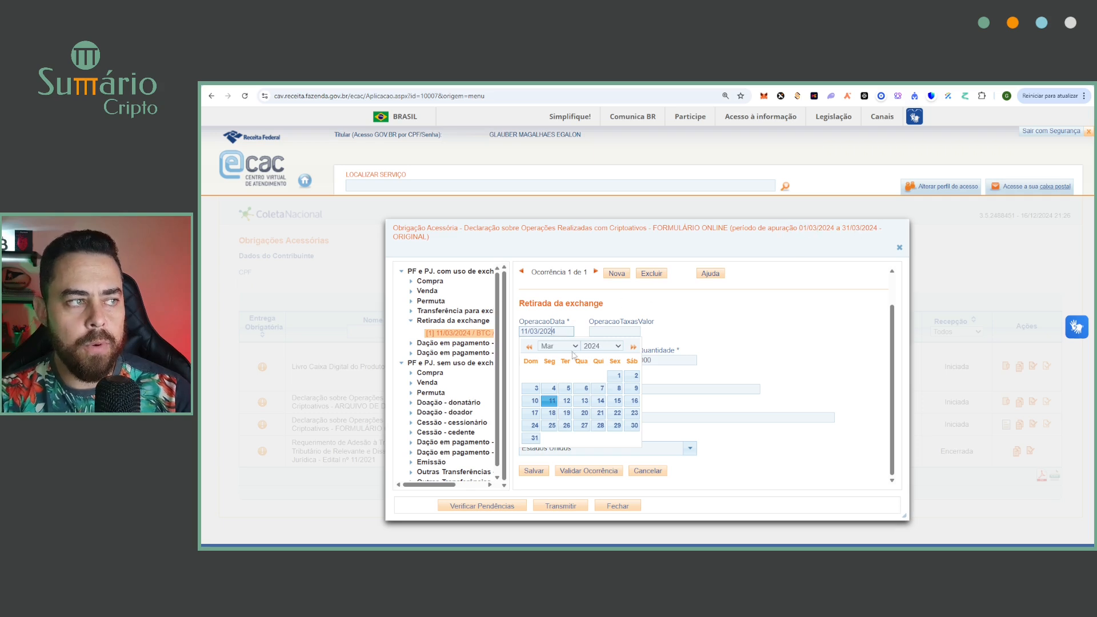
click(570, 346)
click(554, 388)
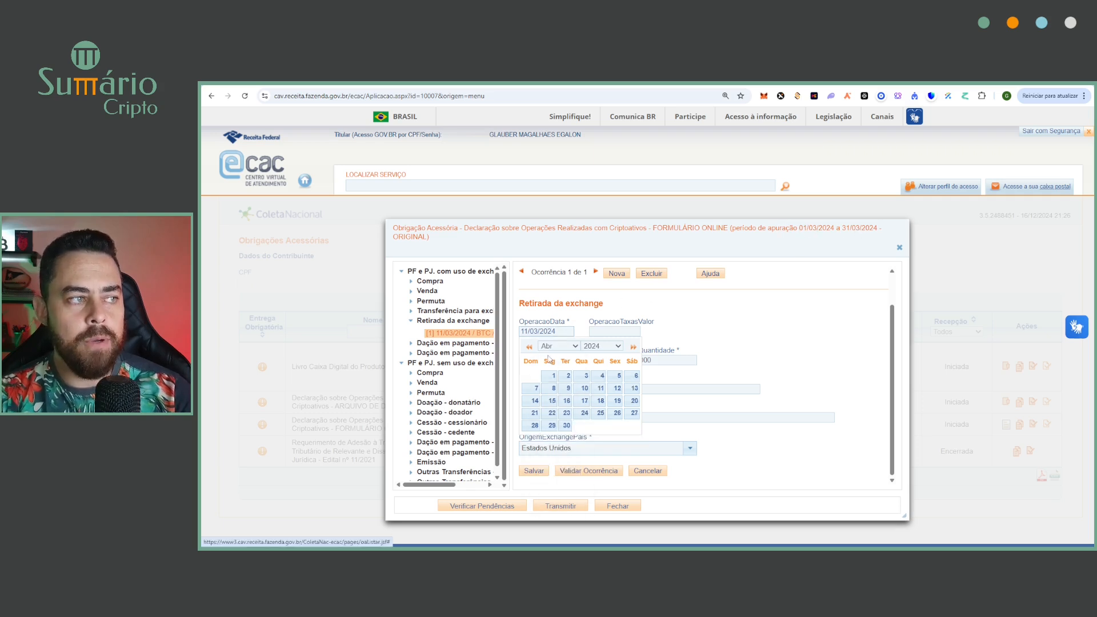
click(566, 402)
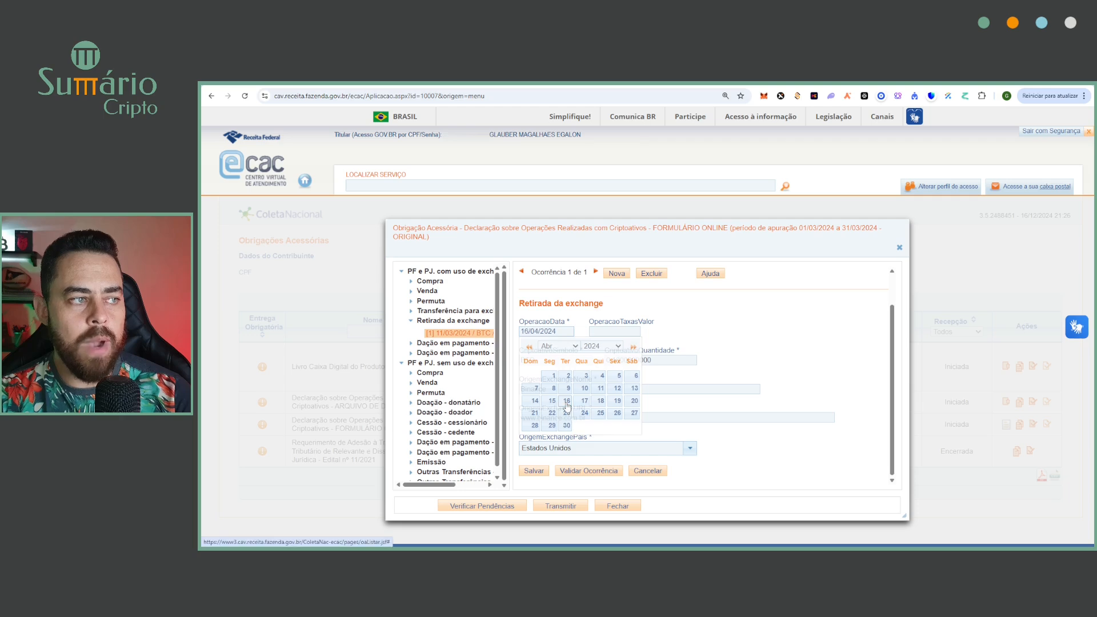
click(533, 470)
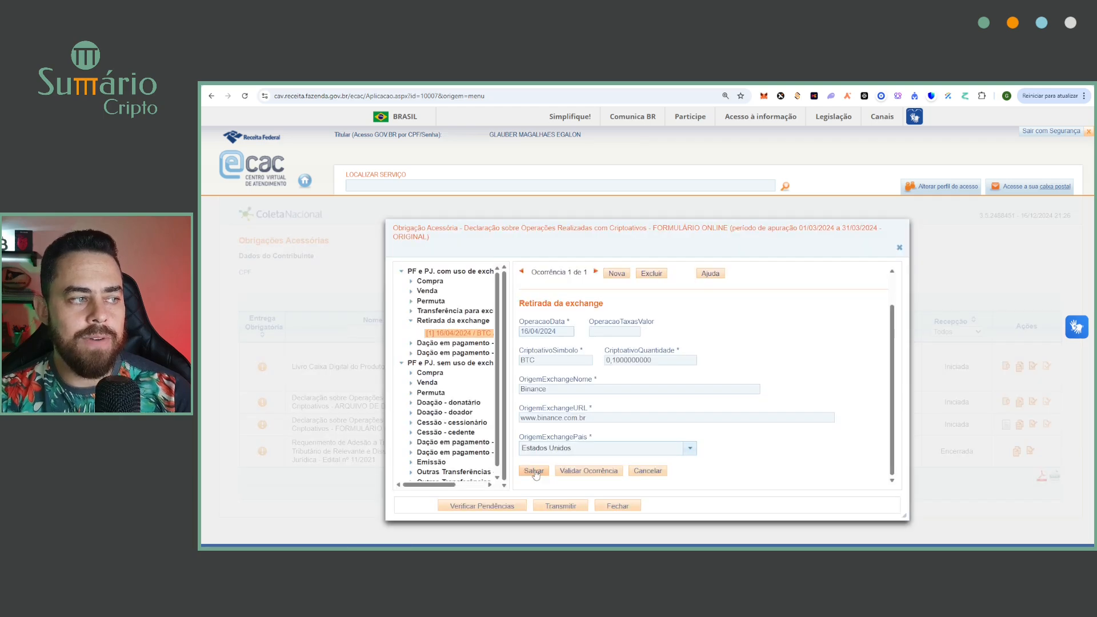
- Check the declaration's pendências, examine the listed entry's severity and description, and close the list
click(494, 506)
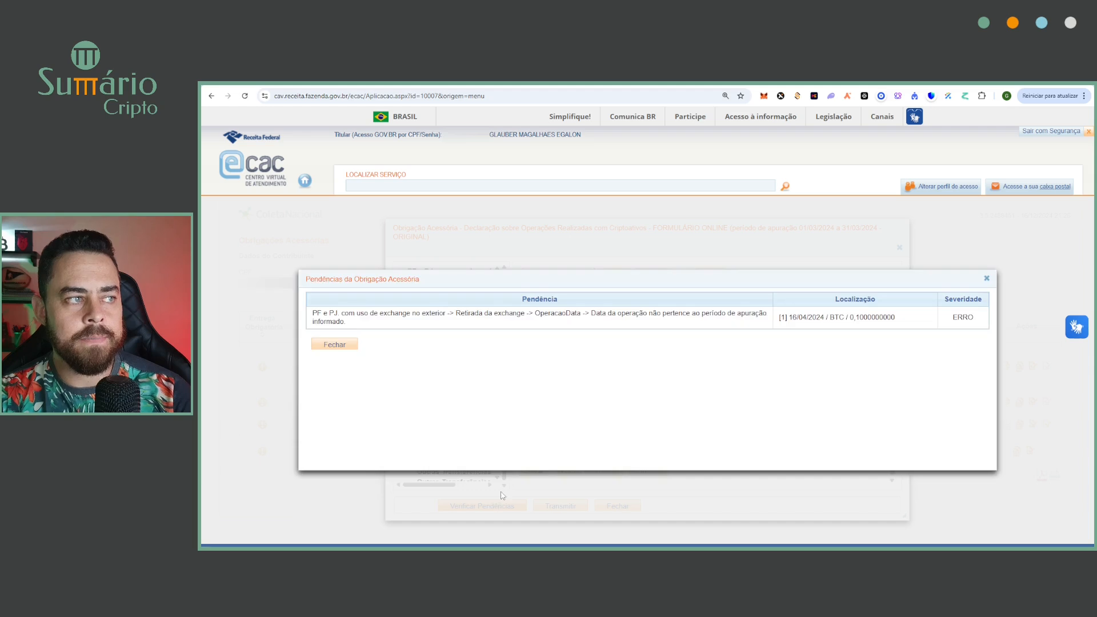
double_click(963, 317)
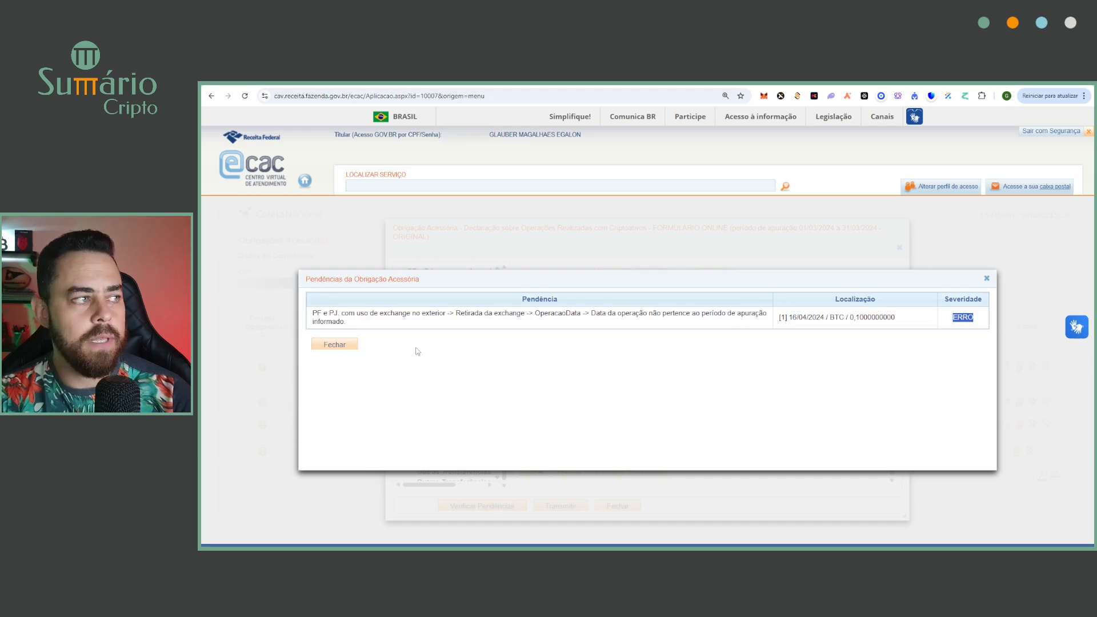
drag(592, 313, 353, 338)
click(349, 342)
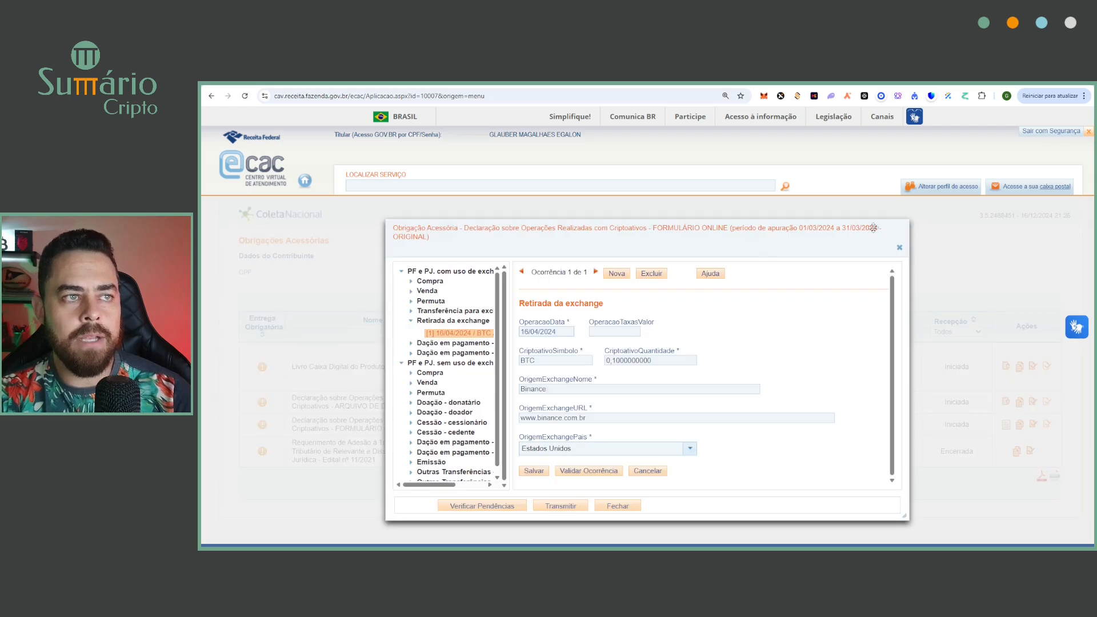
- Set the withdrawal's OperacaoData back to 11/03/2024 and save the occurrence
click(547, 332)
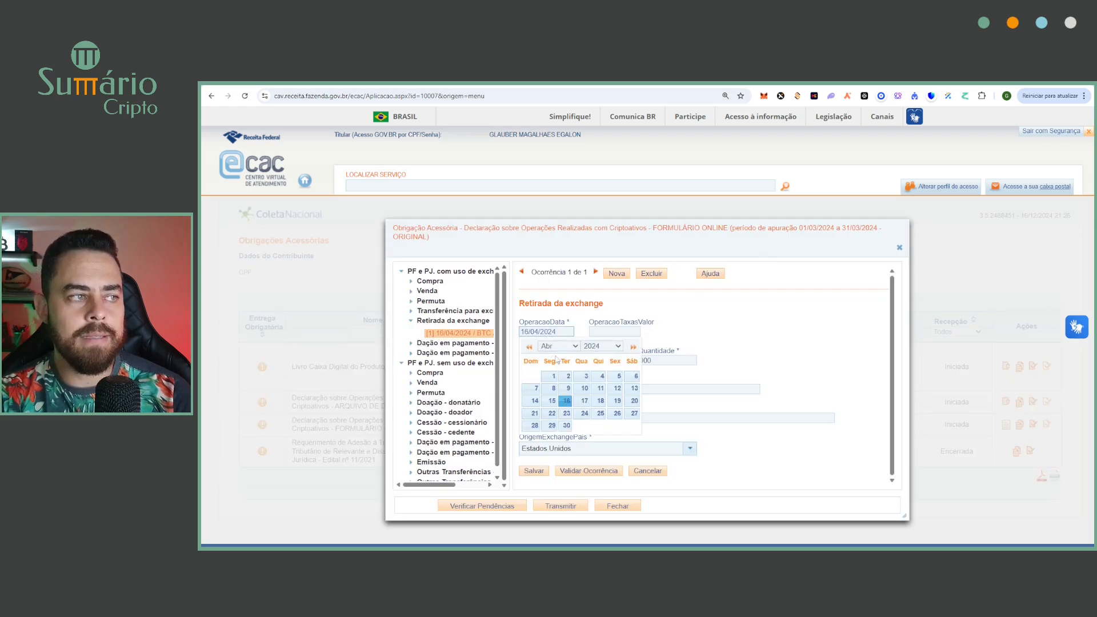
click(558, 346)
click(558, 381)
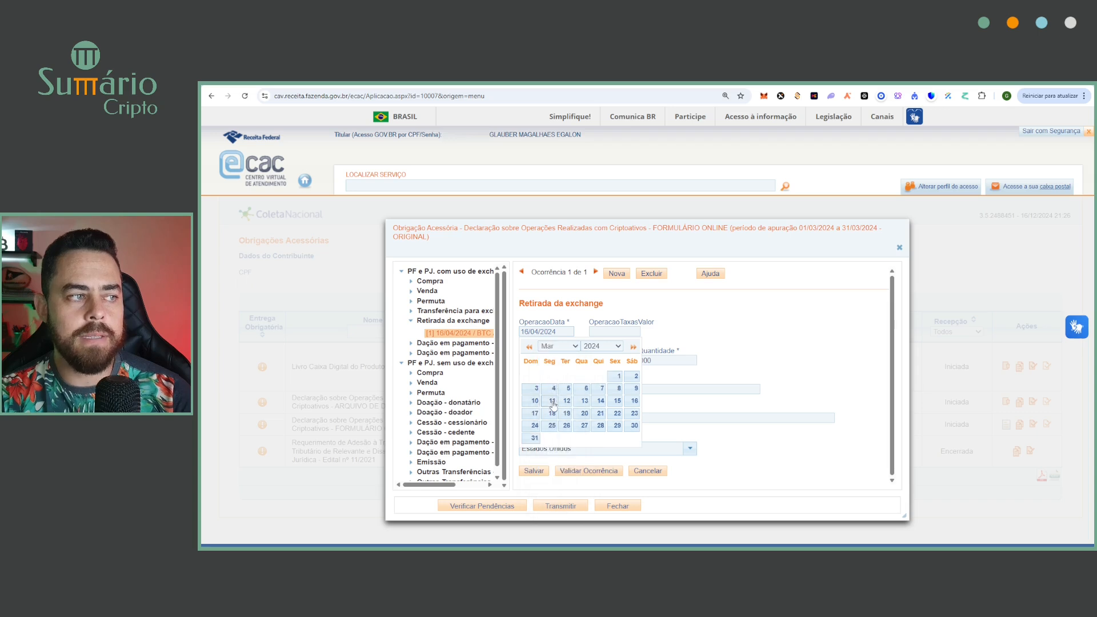
click(551, 400)
click(594, 417)
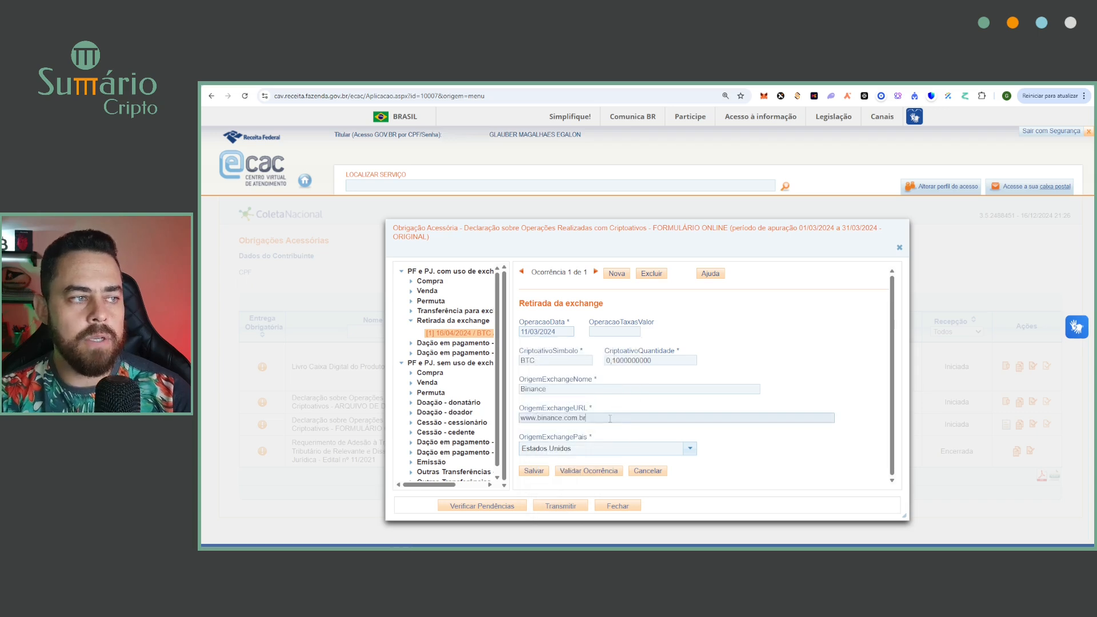
click(534, 472)
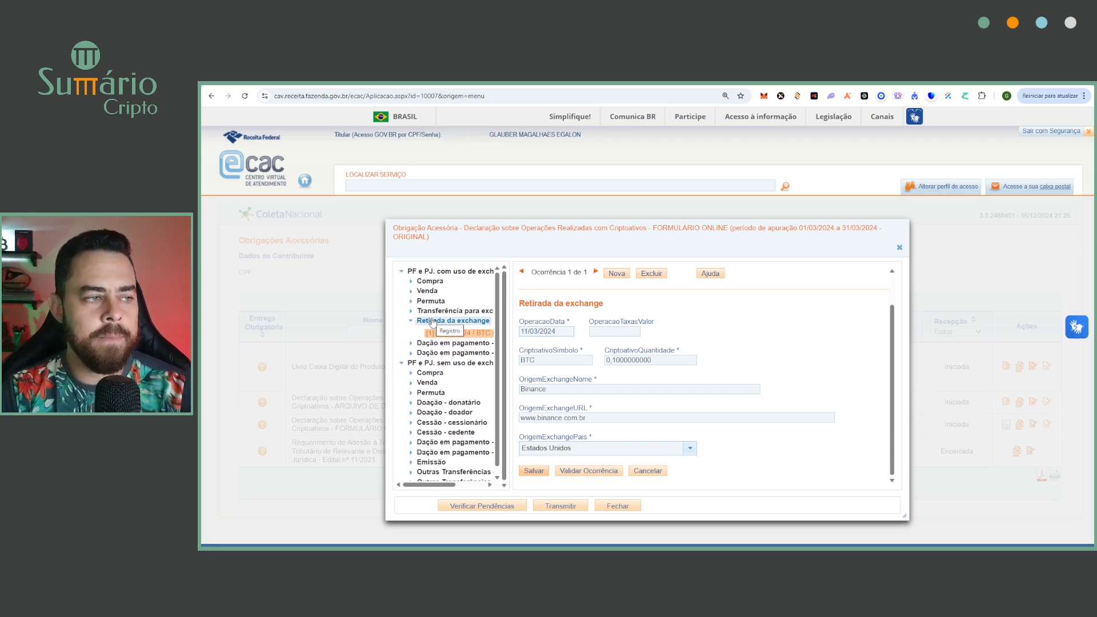
- Delete the "Retirada da exchange" occurrence, confirming the exclusion, and close the declaration form without transmitting it
click(648, 472)
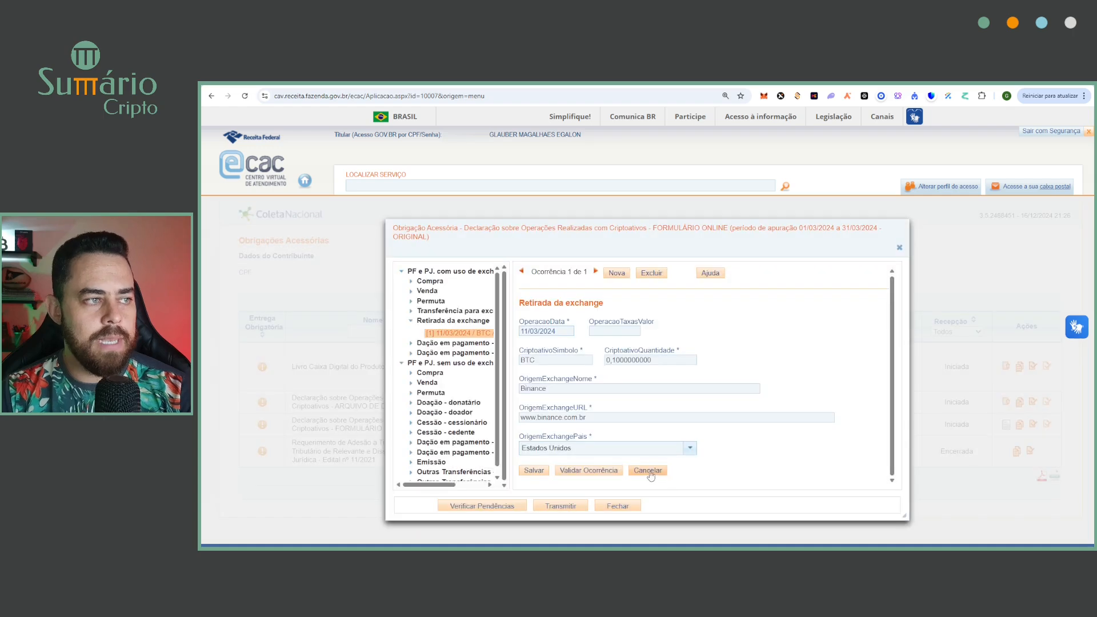
click(651, 274)
click(627, 388)
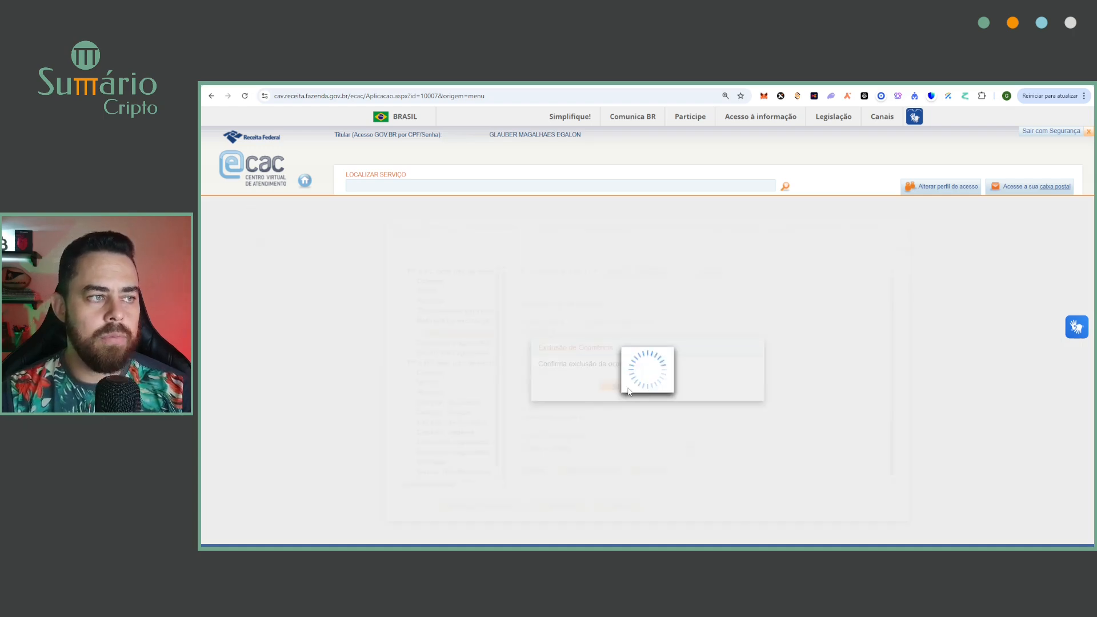
click(618, 505)
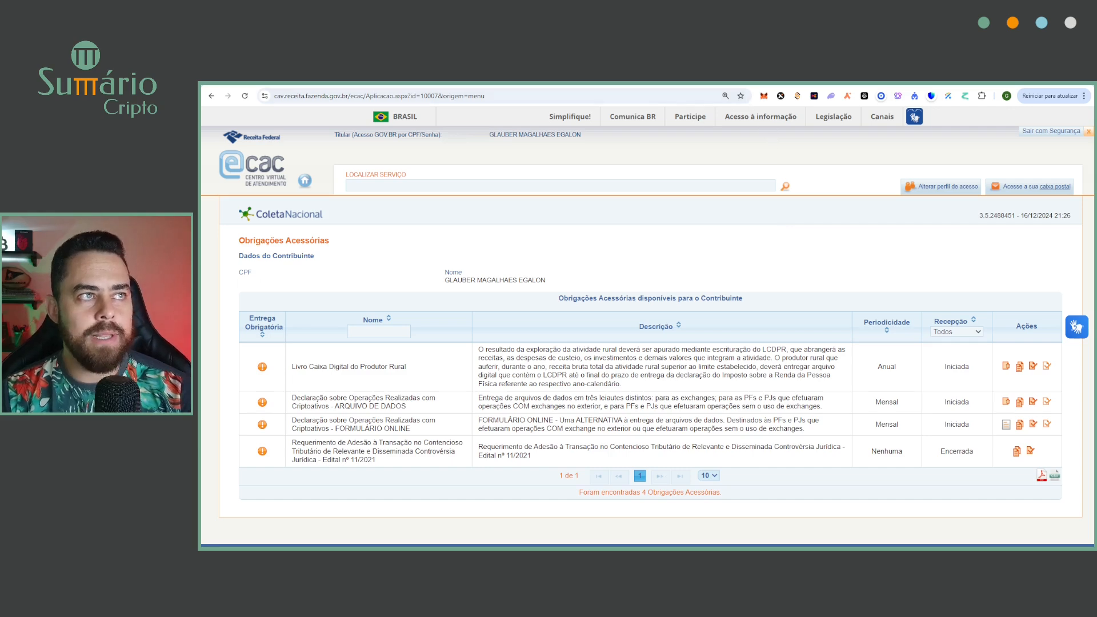
- Go to the Receita Federal portal and open its Programas Geradores de Declaração (PGD) page from Centrais de Conteúdo
click(576, 78)
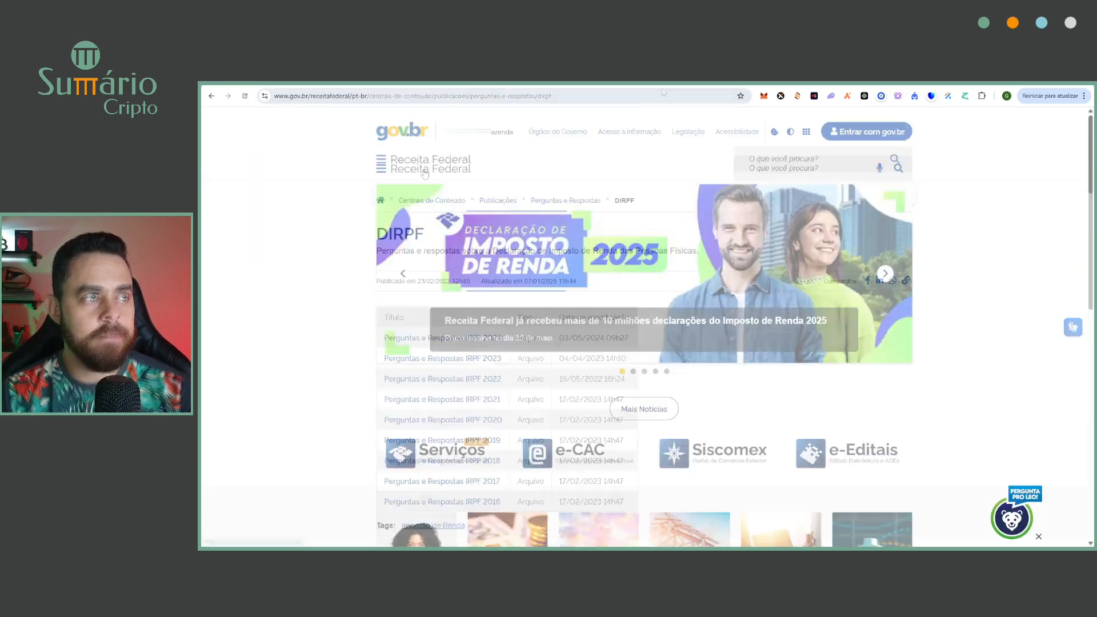
scroll(676, 314, down, 5)
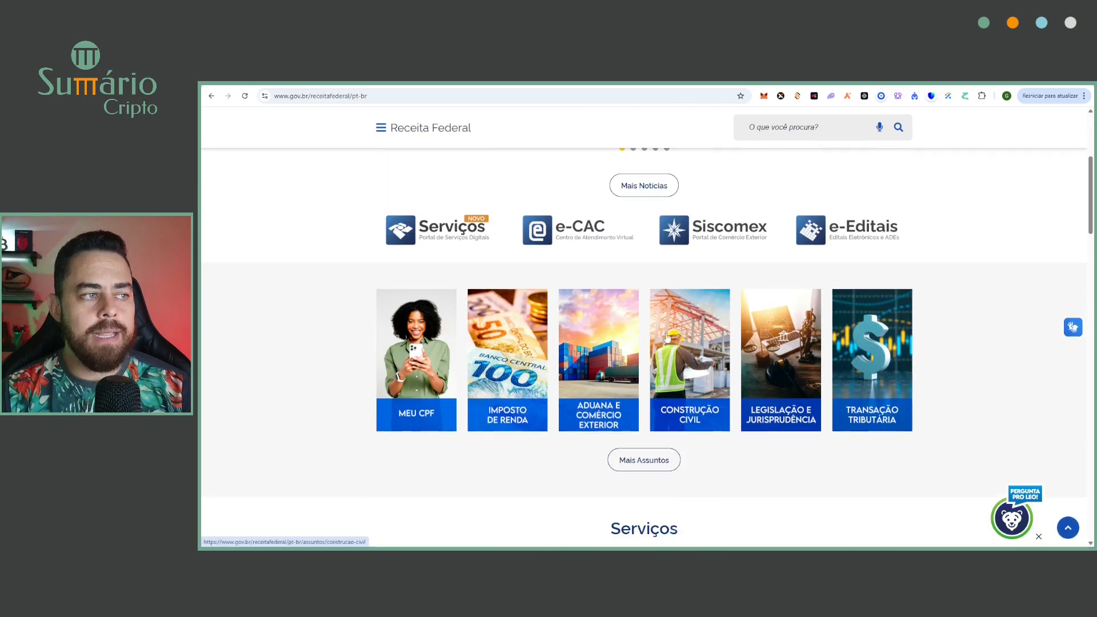
scroll(666, 336, down, 7)
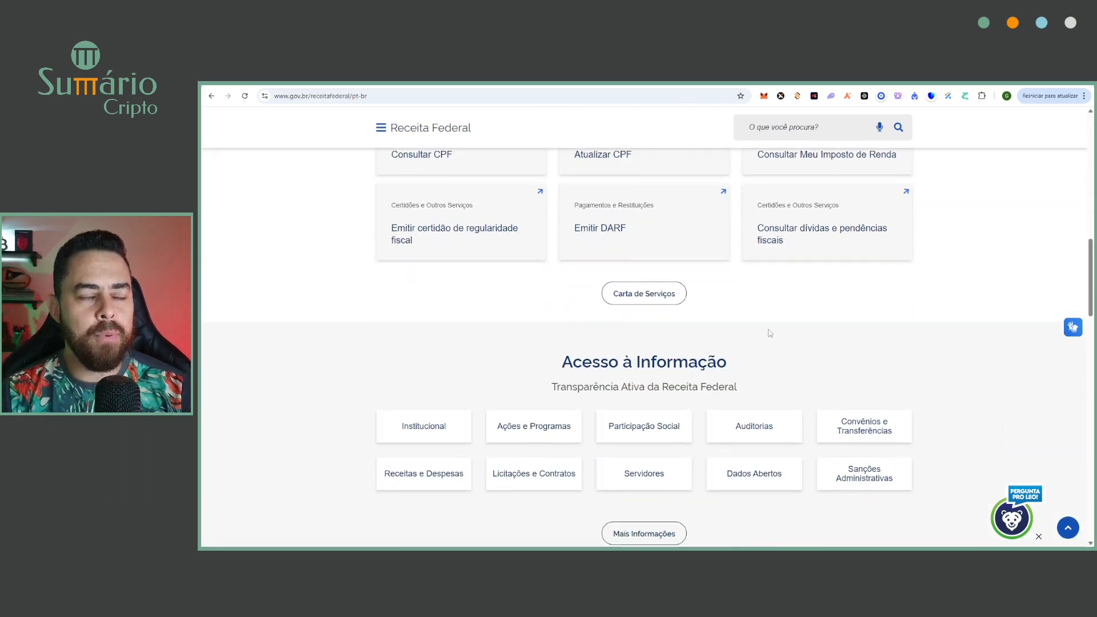
scroll(765, 328, down, 5)
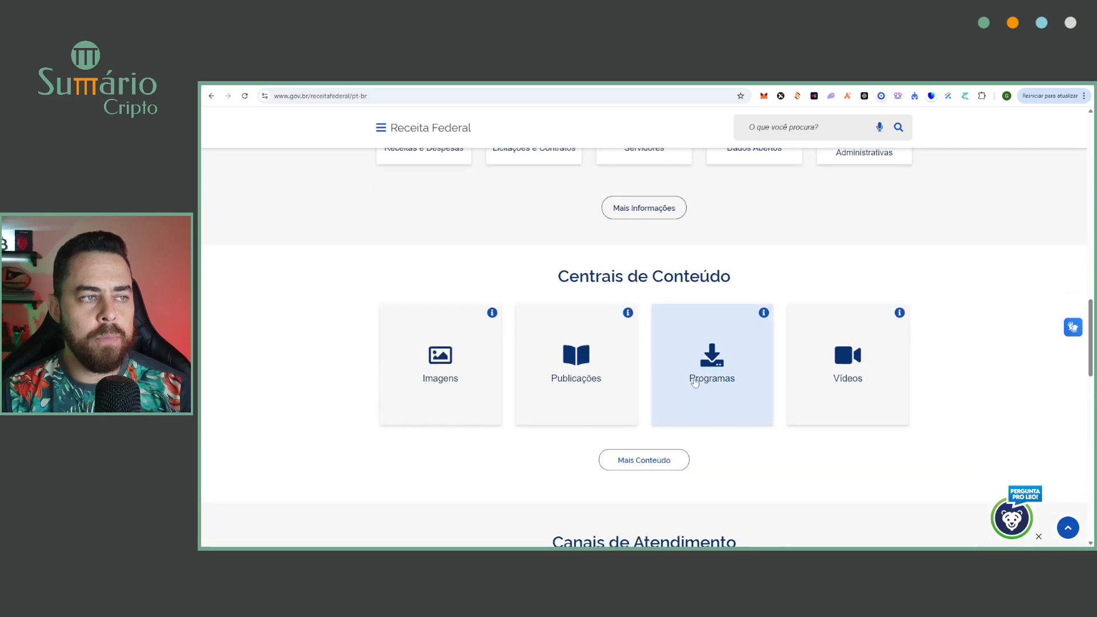
click(723, 381)
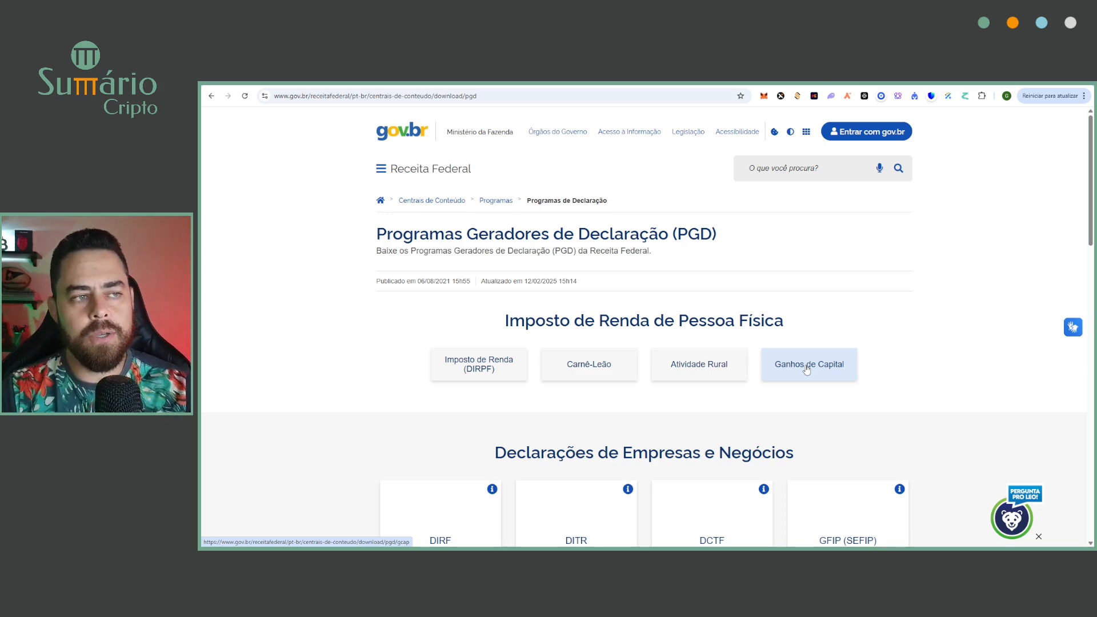
- Open the Imposto de Renda (DIRPF) download page separately and examine the Programa IRPF 2025 title and calendar year
right_click(452, 372)
click(472, 380)
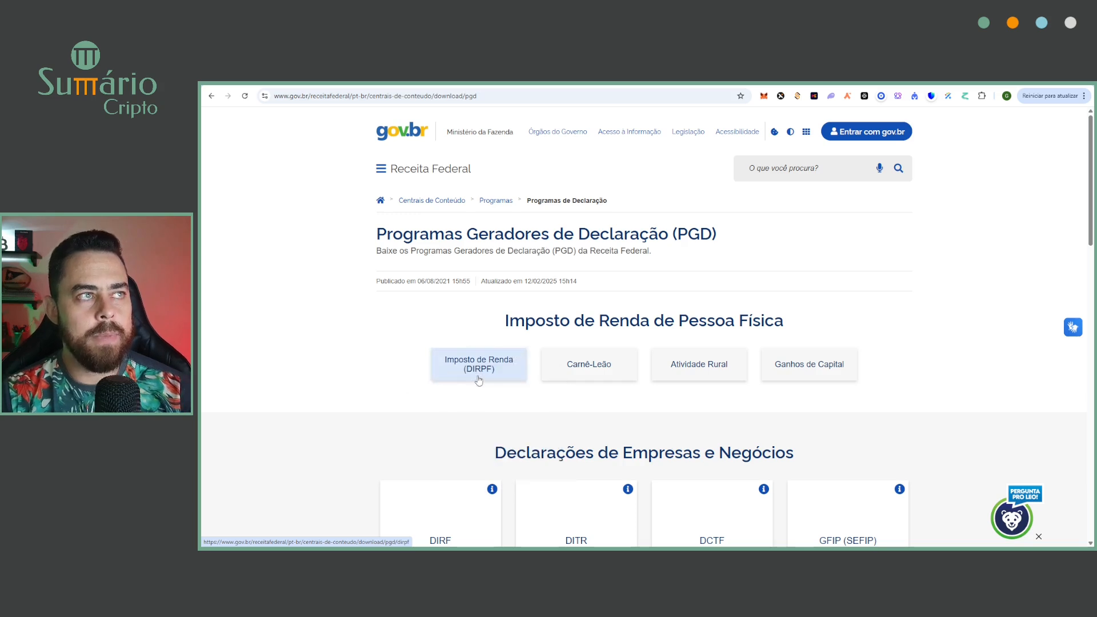
click(645, 85)
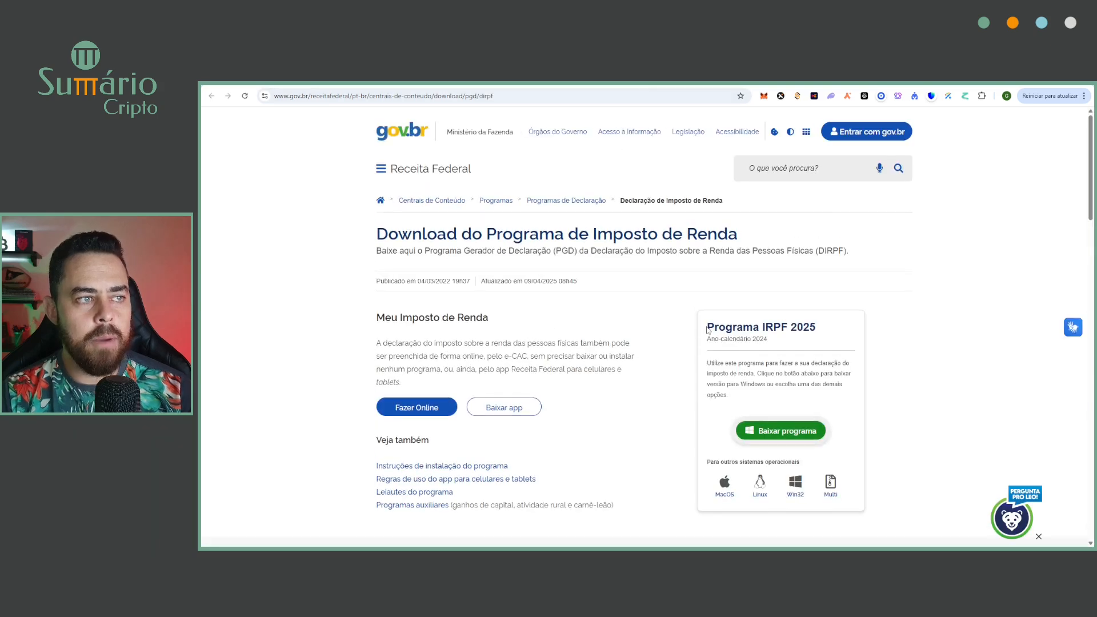
drag(707, 329, 821, 337)
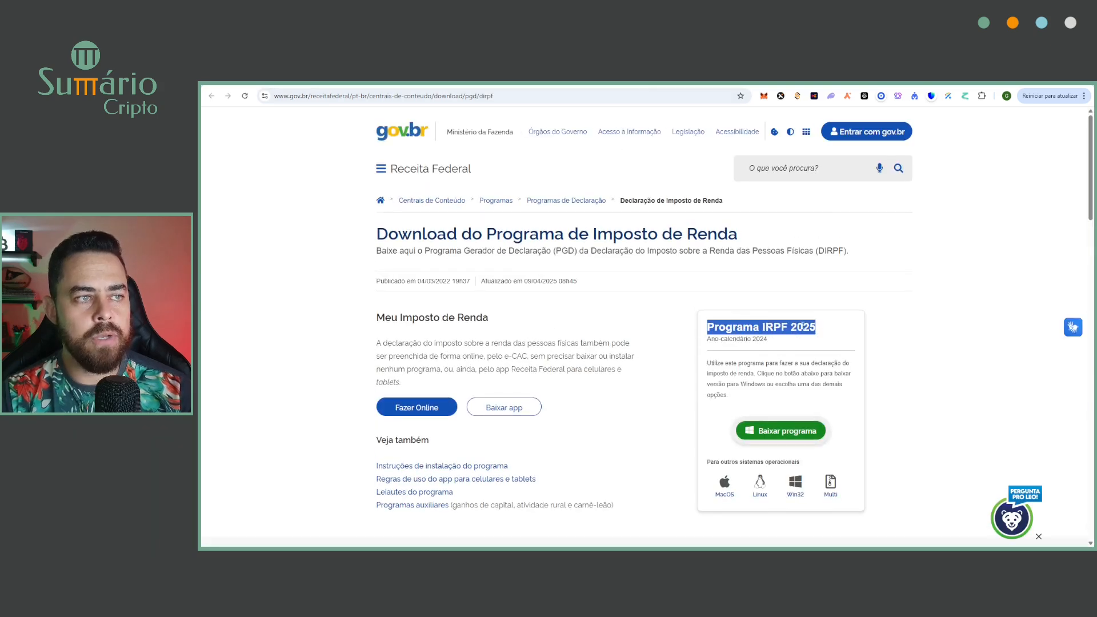
double_click(802, 327)
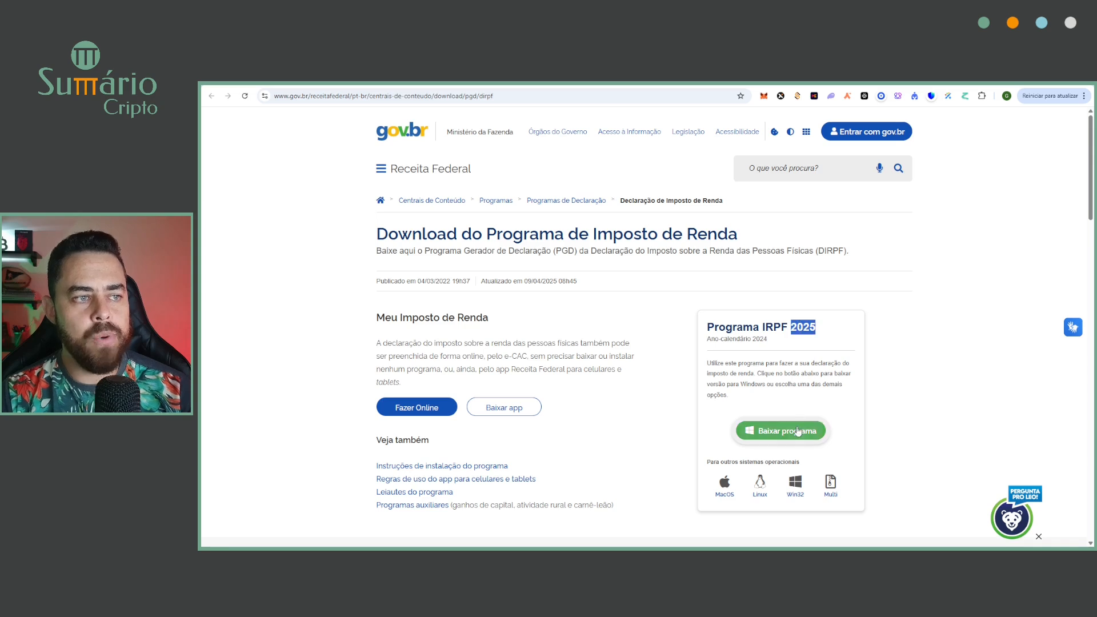
click(808, 353)
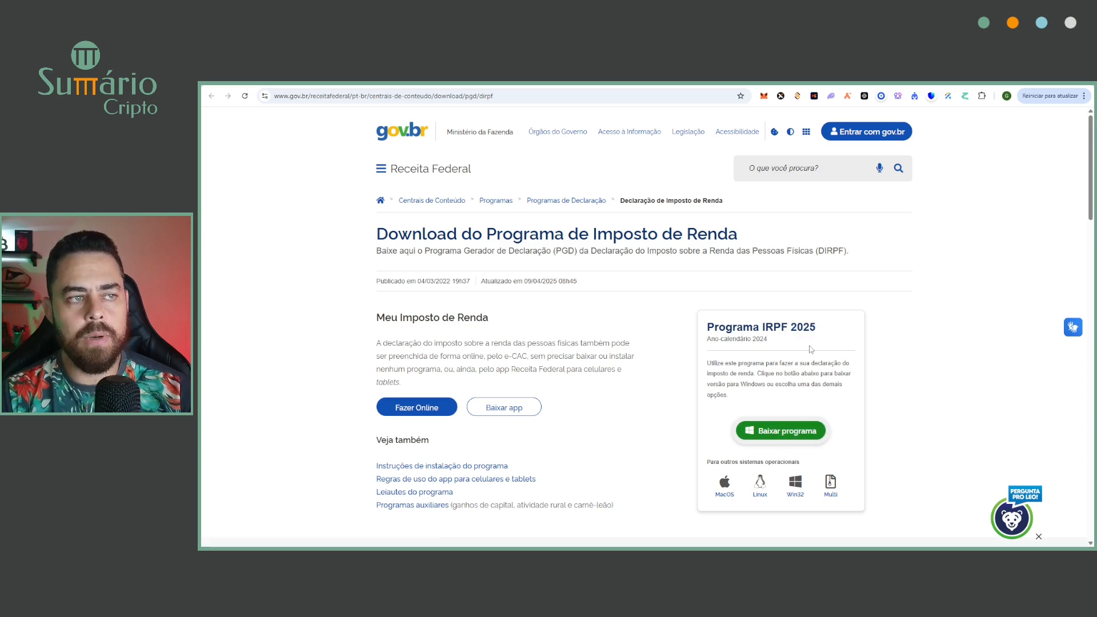
- Return to the declaration programs list, open the Ganhos de Capital download page and highlight the GCAP 2025 program name
click(566, 200)
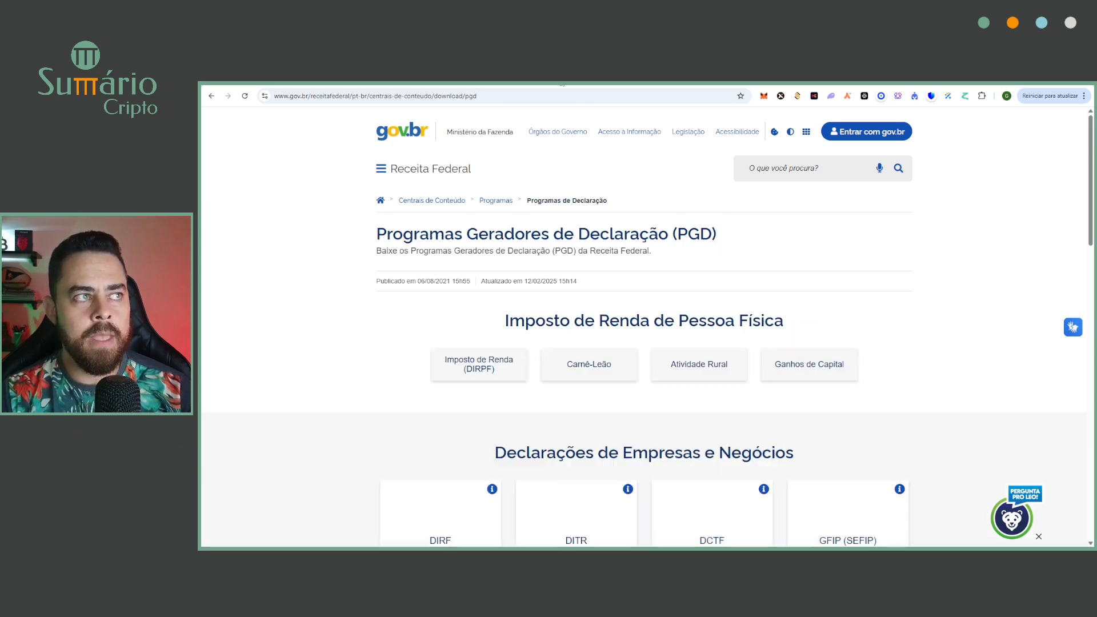
click(816, 370)
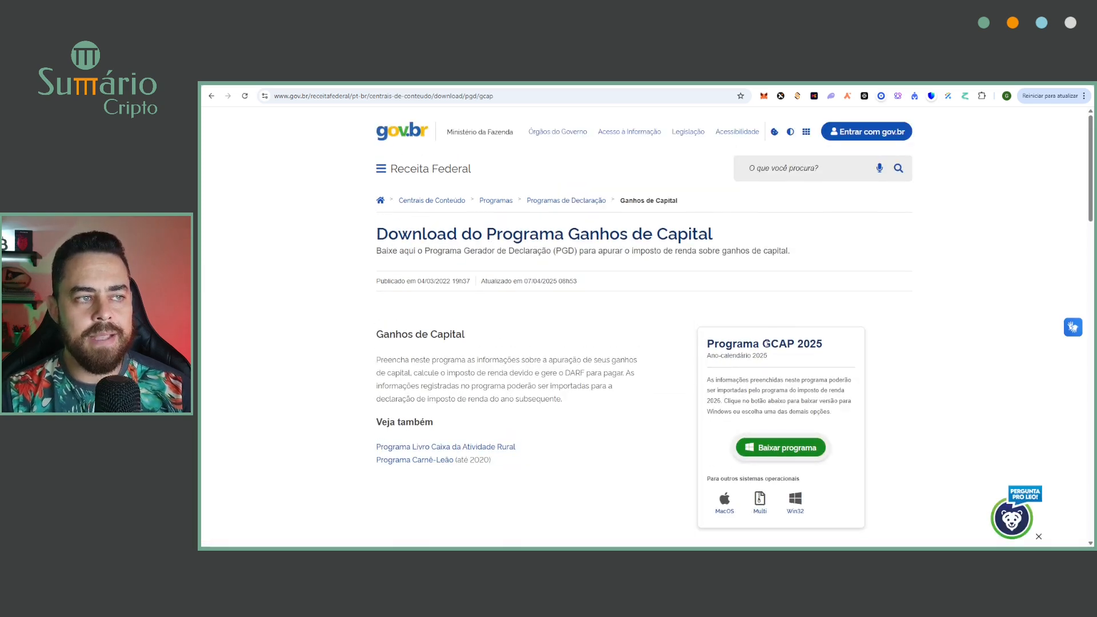
drag(764, 343, 824, 350)
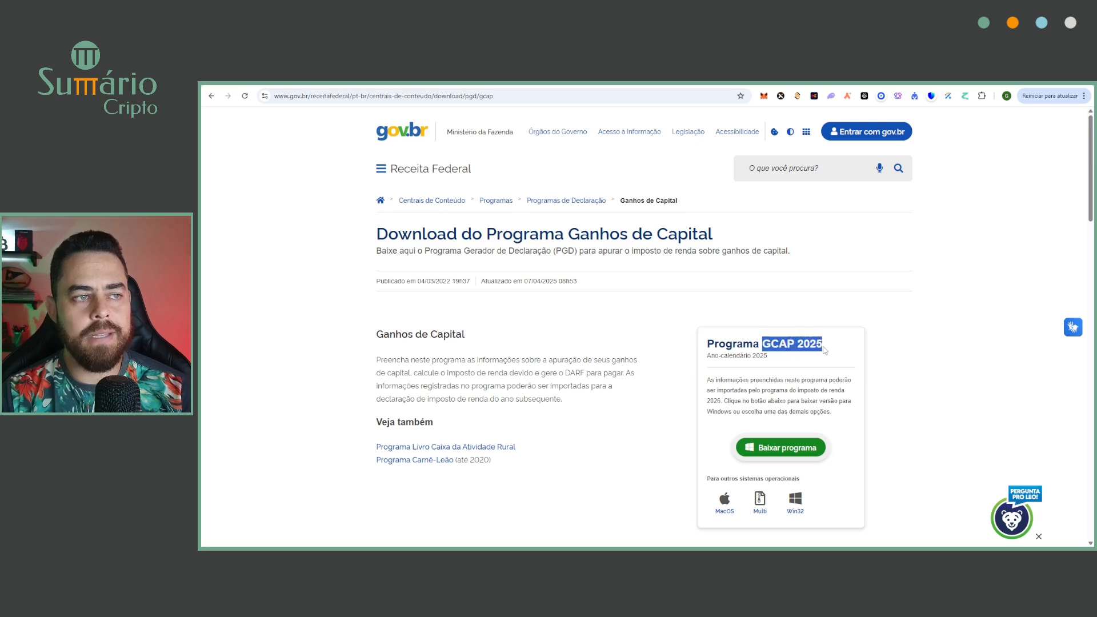
click(808, 343)
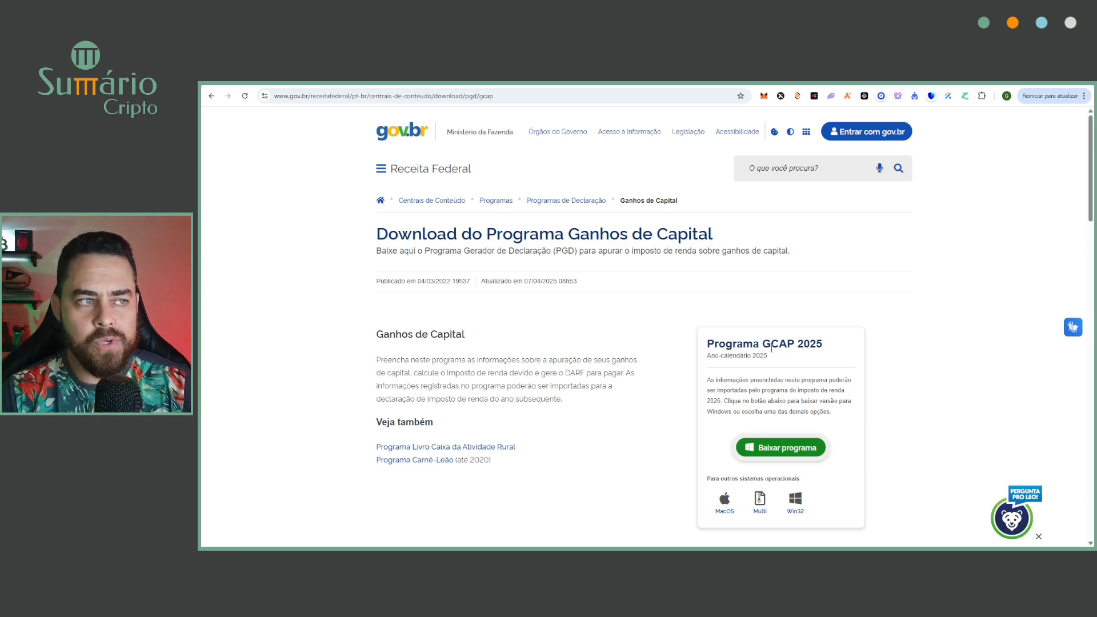
drag(763, 343, 826, 346)
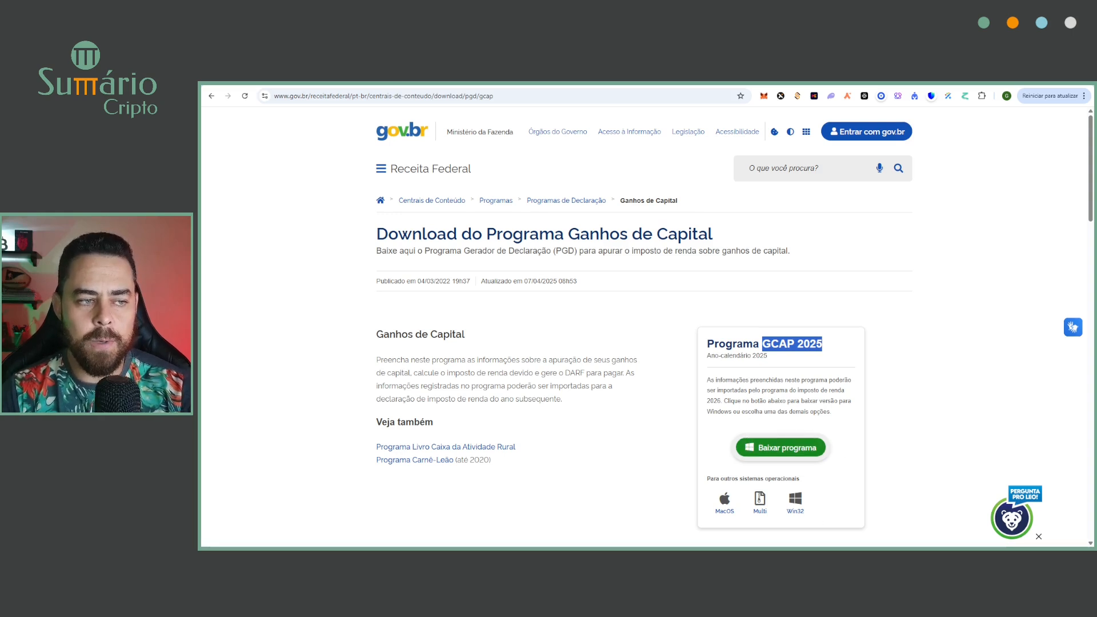
- Switch to the GCAP 2025 program and start a new demonstrativo
mouse_move(812, 547)
click(803, 514)
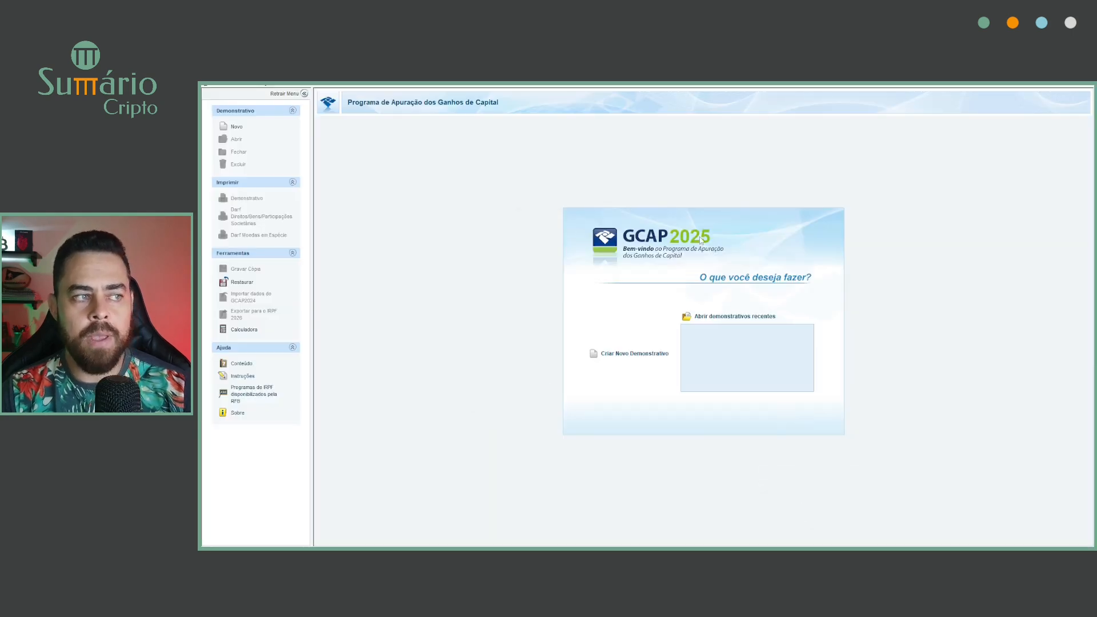
click(621, 354)
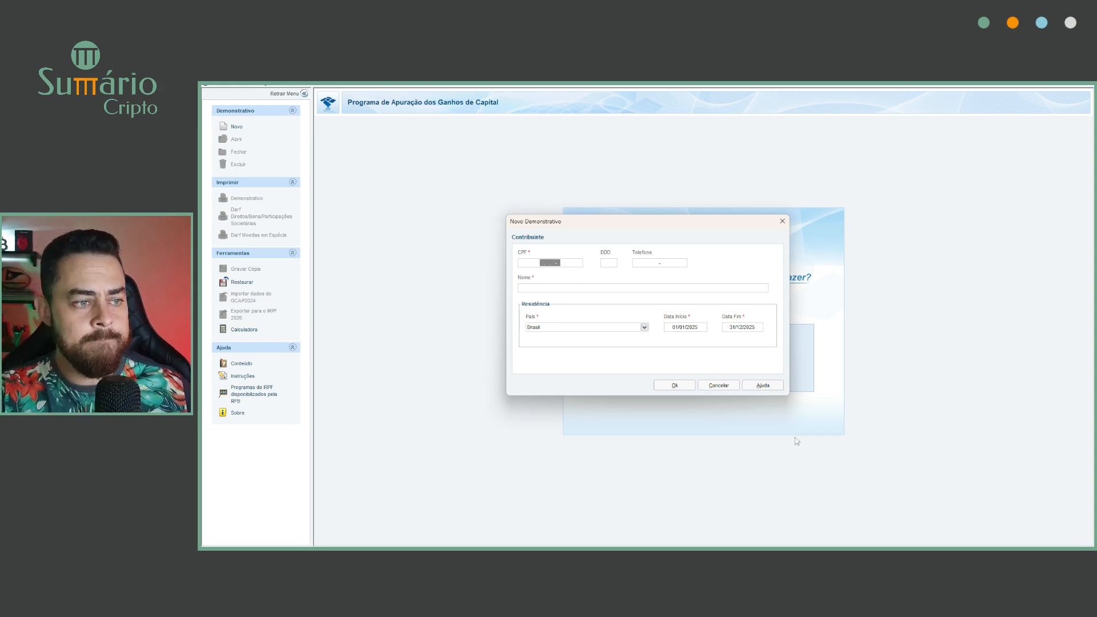
- Switch to the browser and copy the generated CPF from the 4devs Gerador de CPF page
mouse_move(710, 554)
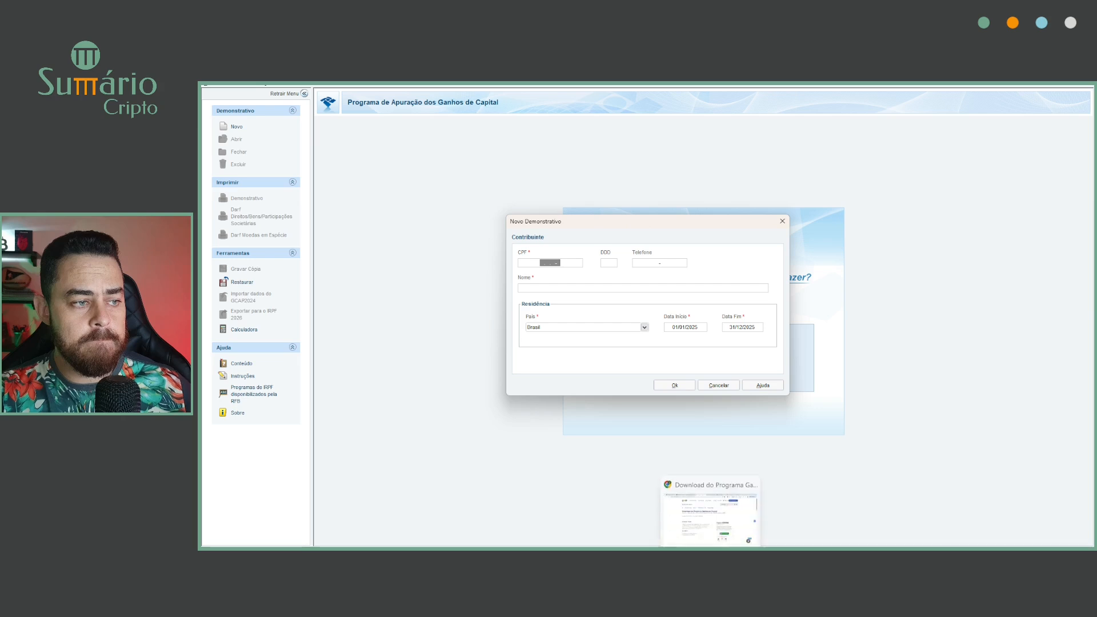
click(704, 502)
click(300, 84)
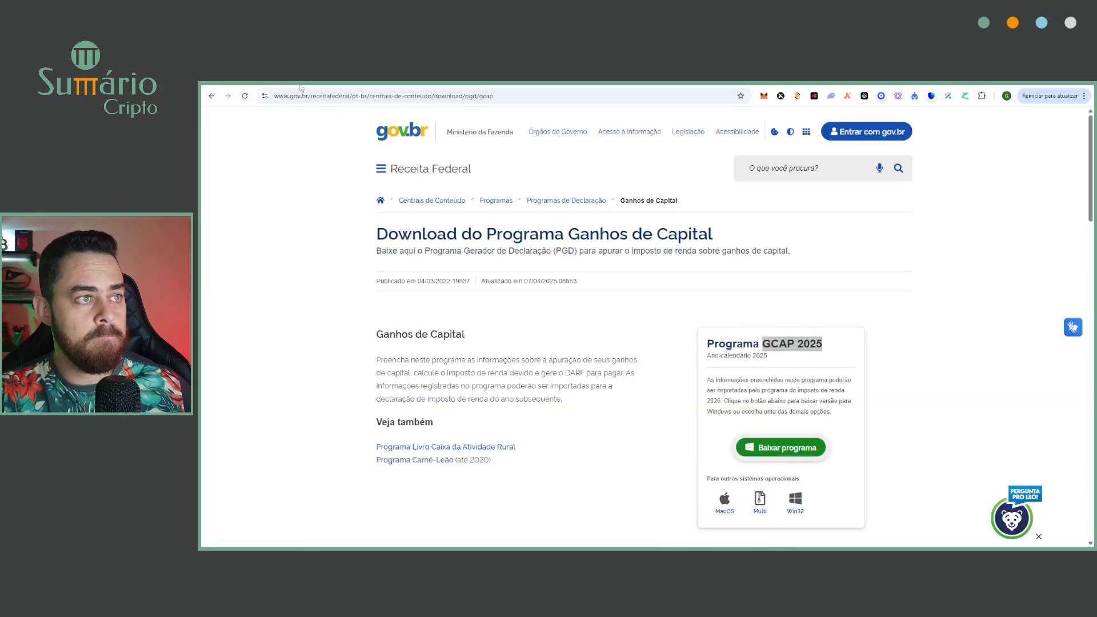
click(691, 311)
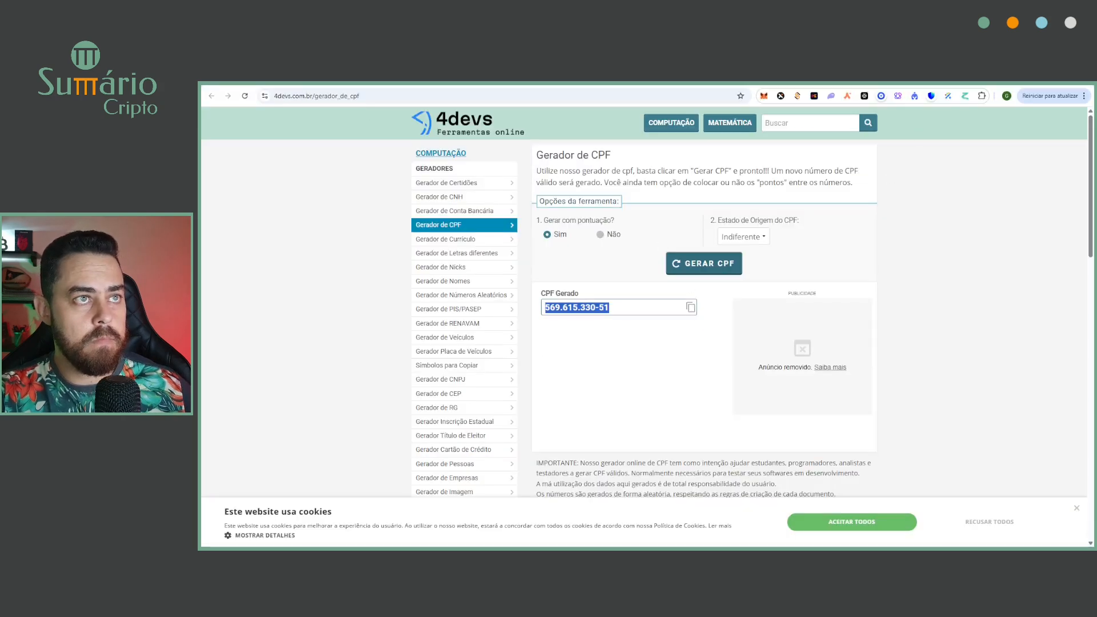
- Back in GCAP 2025, paste the CPF, name the contributor "Teste", keep Brasil as residence and create the demonstrativo
click(654, 85)
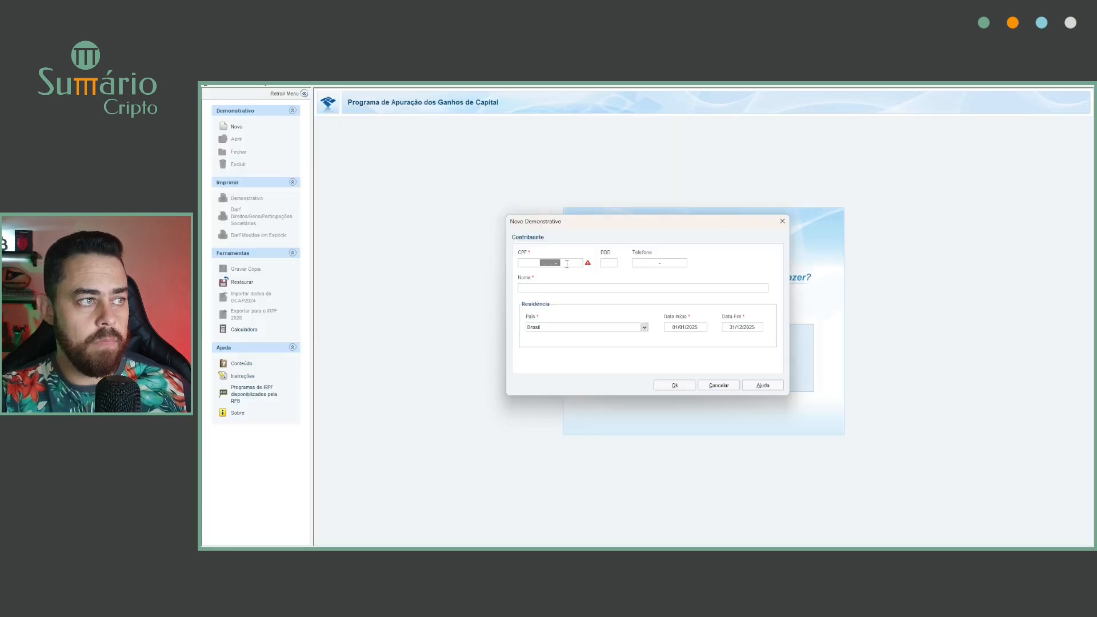
click(567, 264)
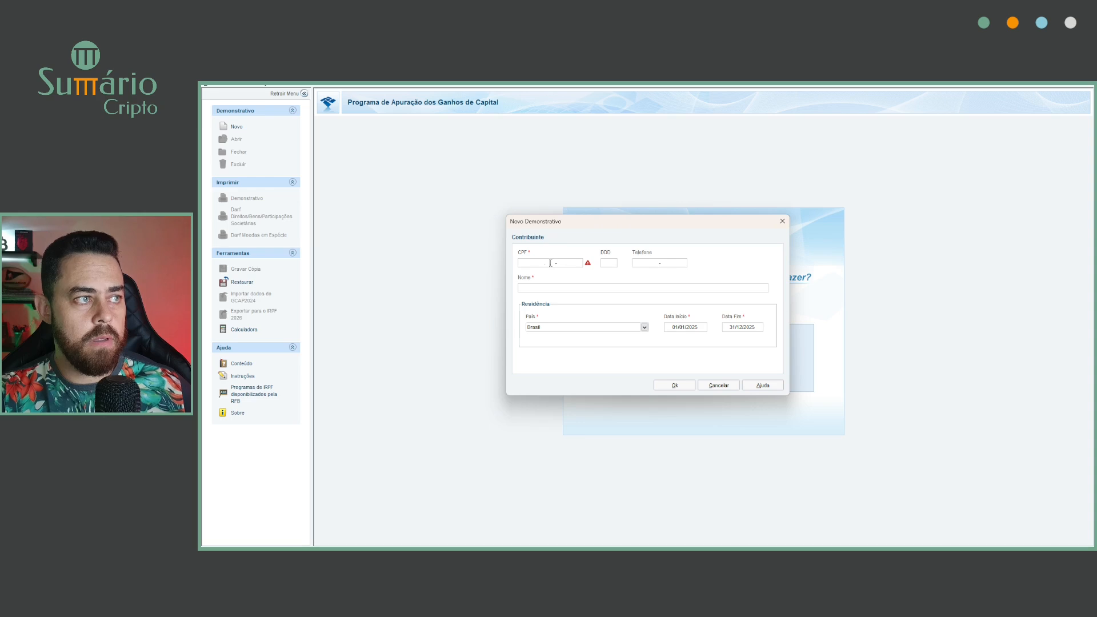
drag(540, 264, 561, 264)
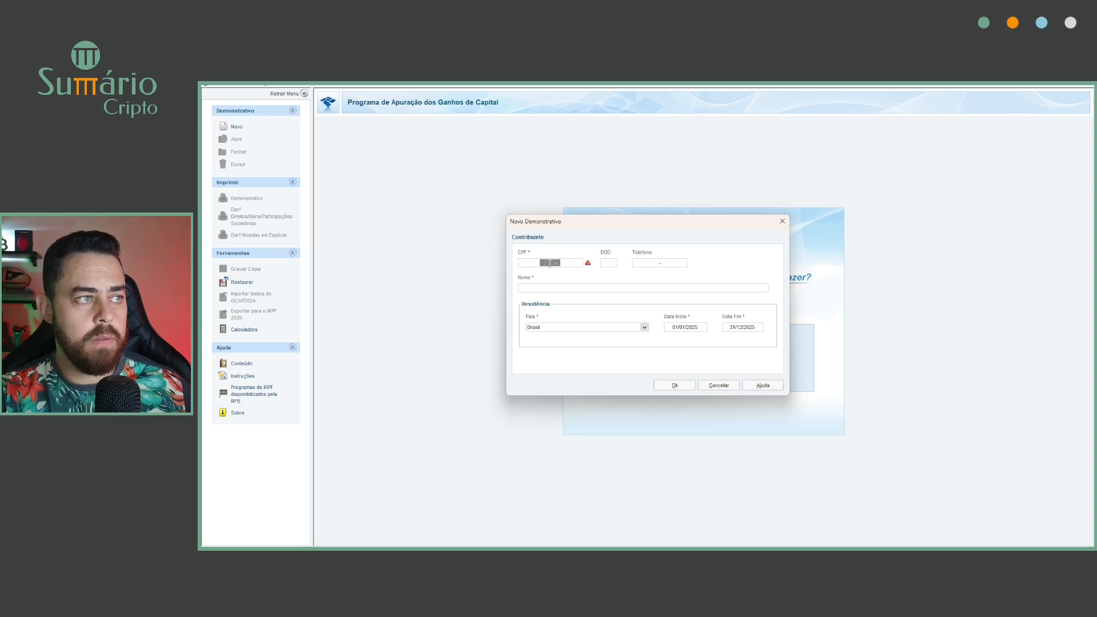
key(ctrl+v)
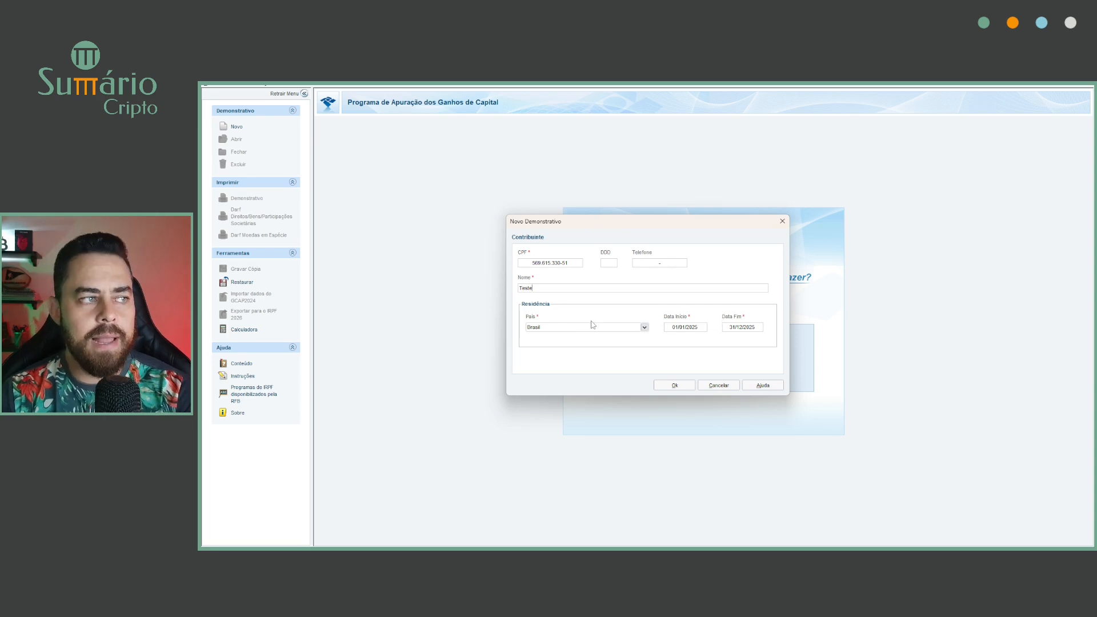
click(671, 384)
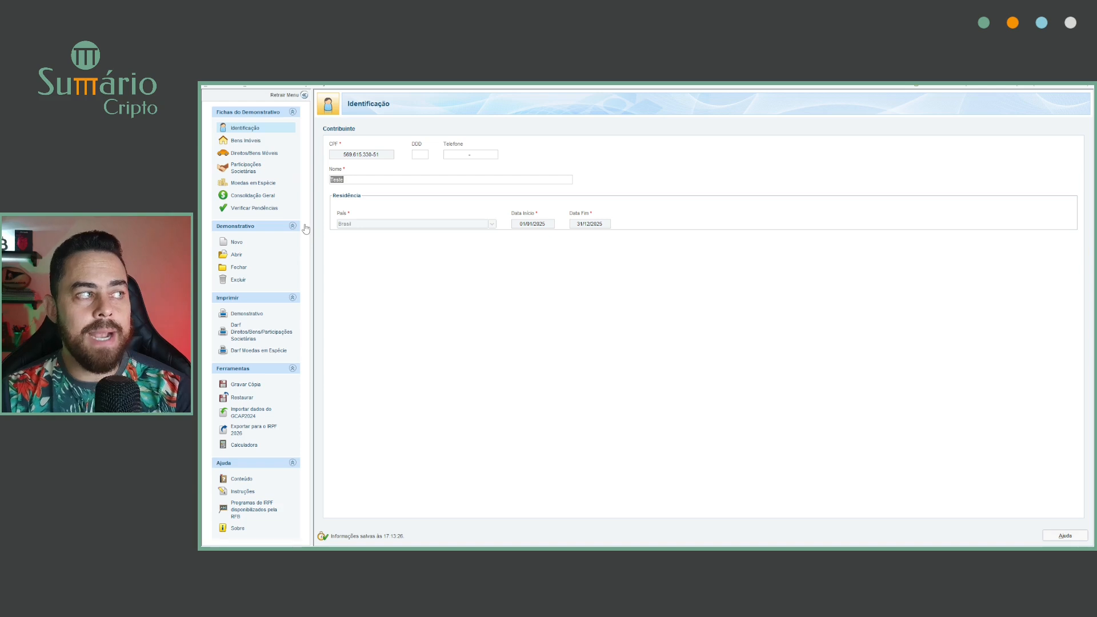
- Add a new item under Direitos/Bens Móveis, compare the Exterior fields, and set the place of acquisition to Brasil
click(265, 157)
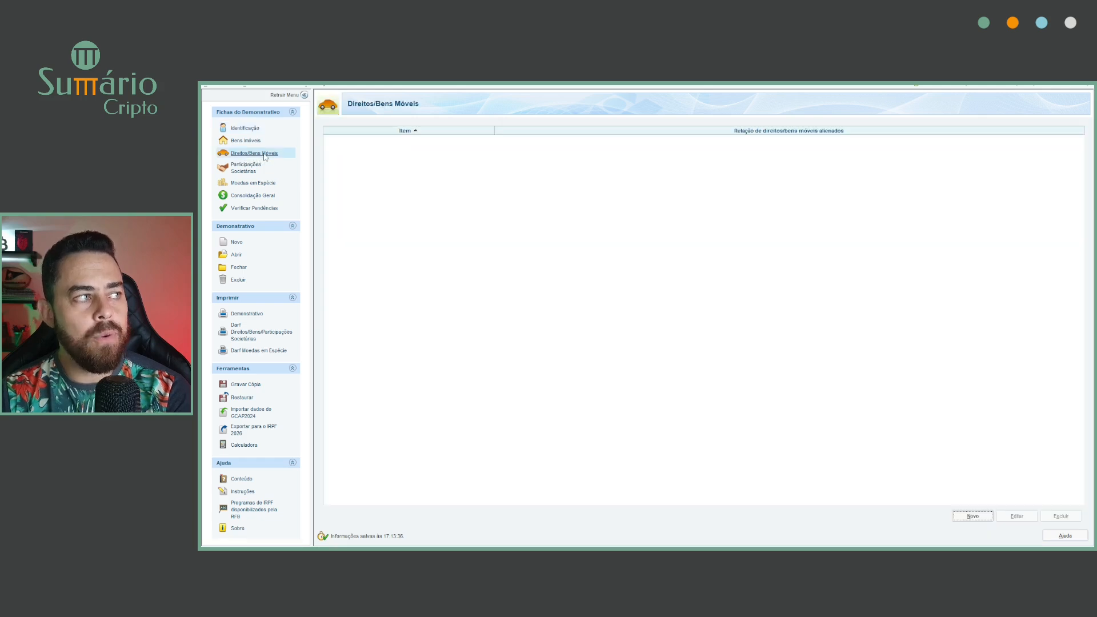
click(970, 516)
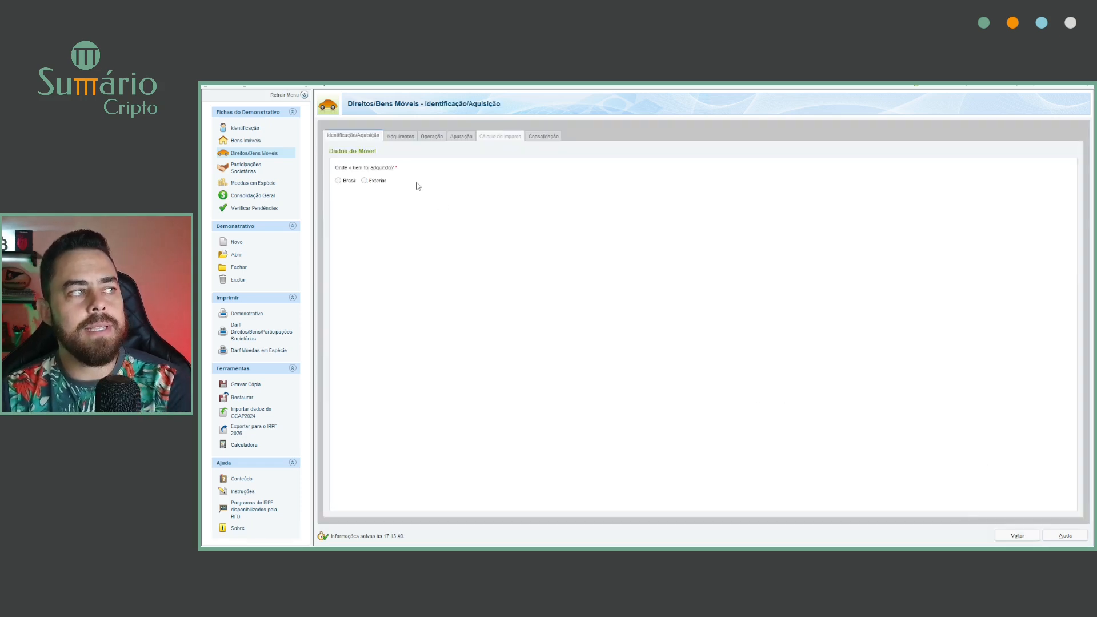
click(364, 182)
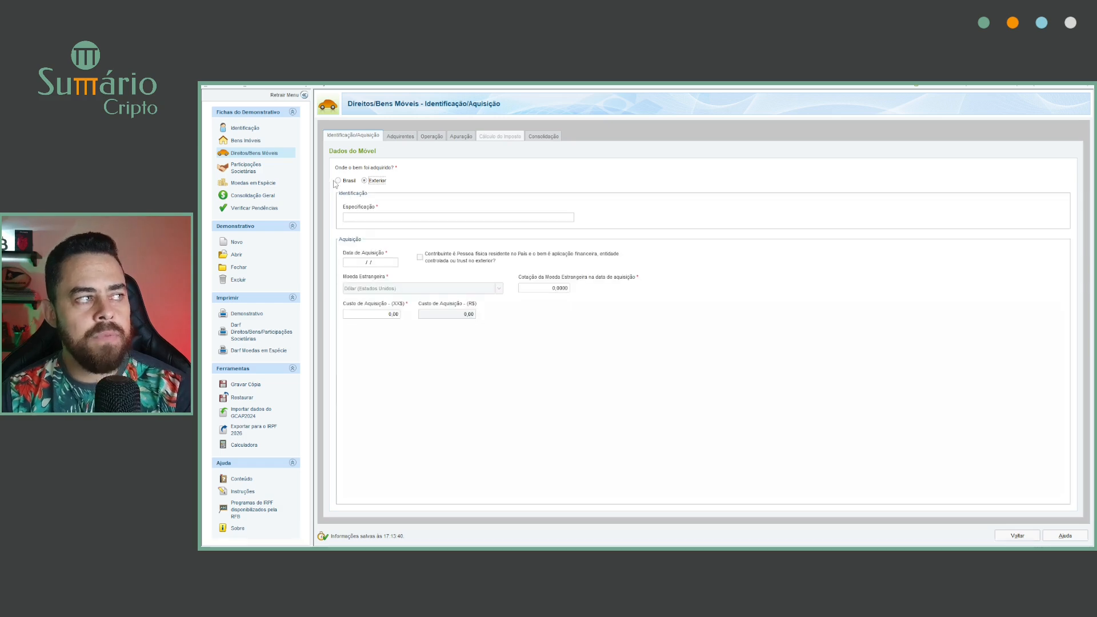
click(338, 180)
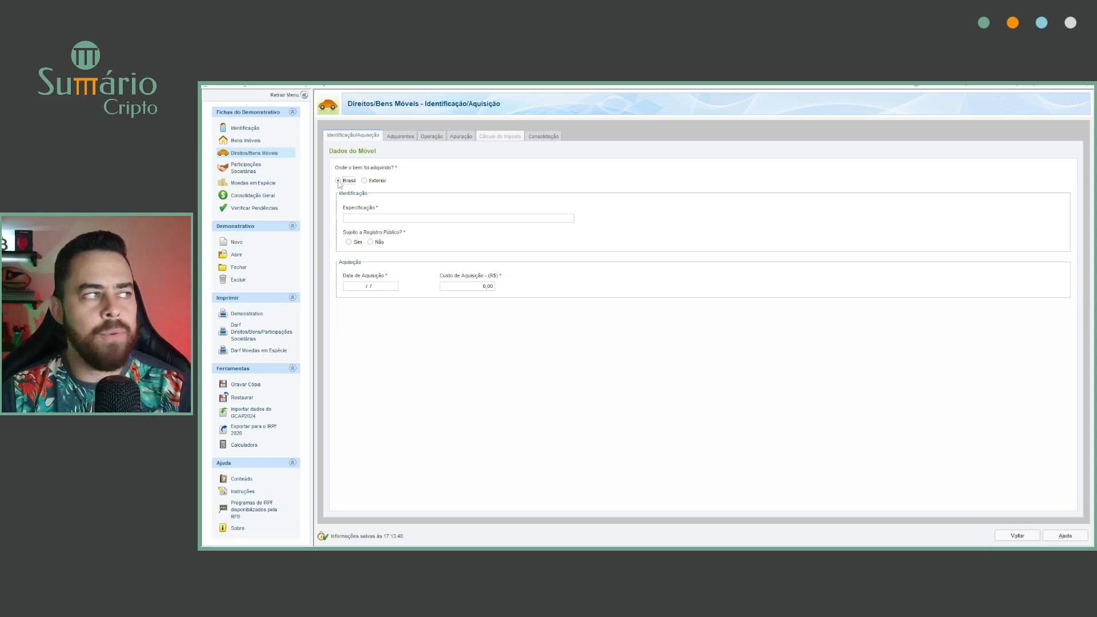
- Enter "Vendi 0,1 btc na carteira trezor" as the Especificação and answer Não to Sujeito a Registro Público
click(368, 220)
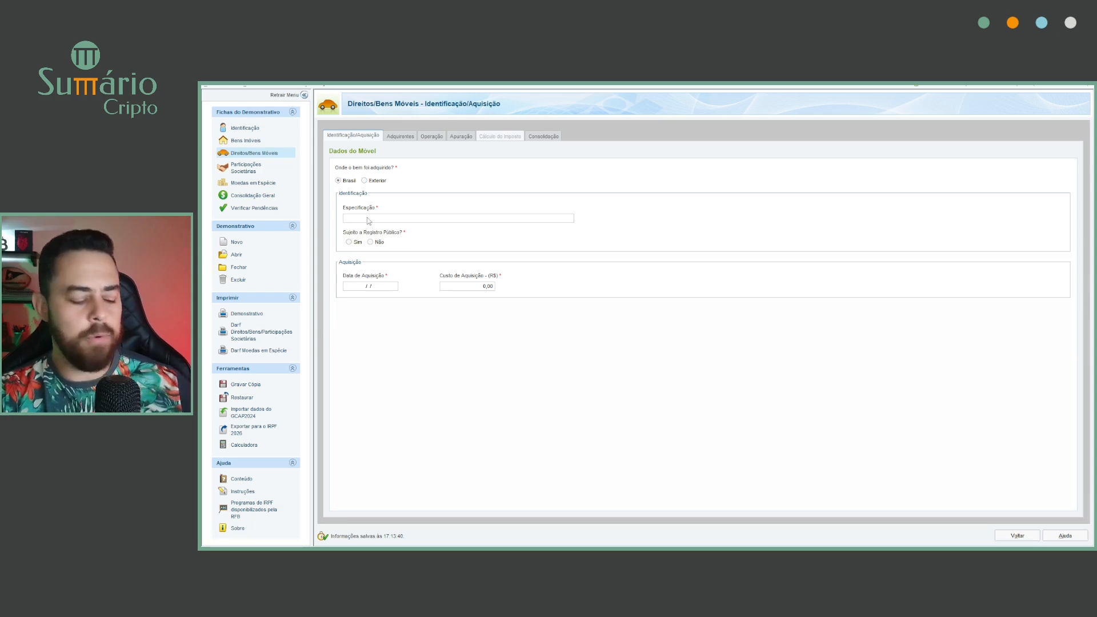
text(Ven)
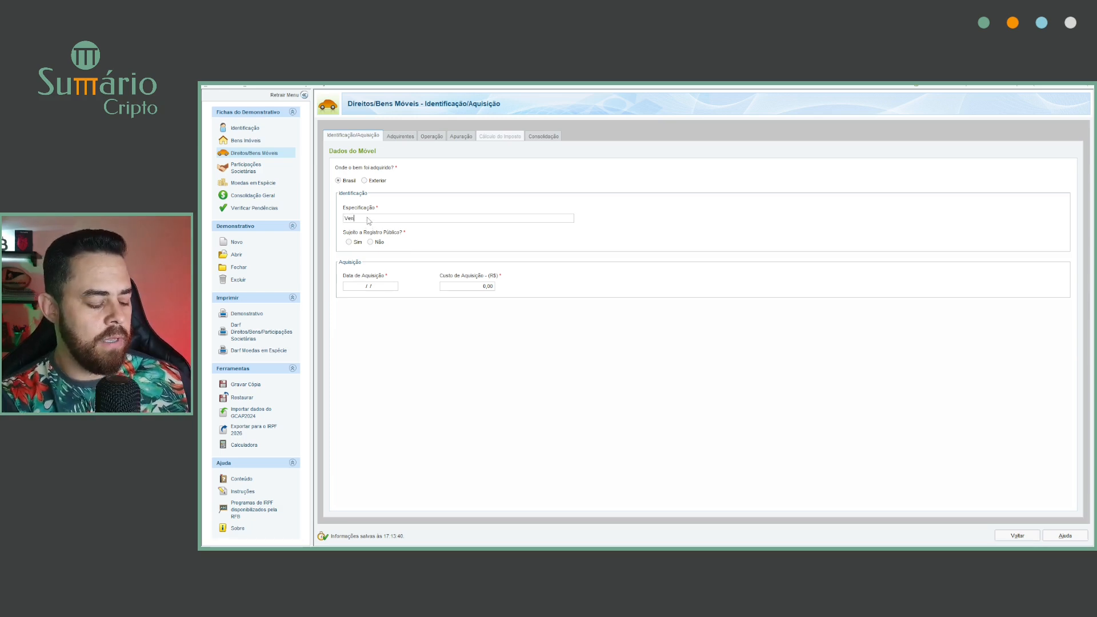
text(di 0)
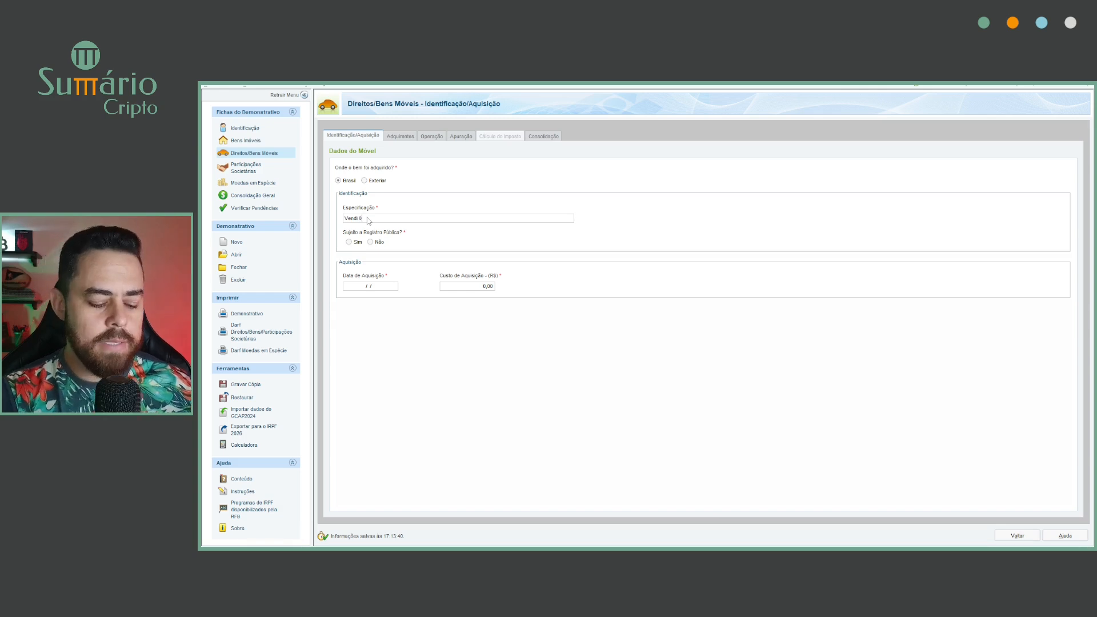
text(,1)
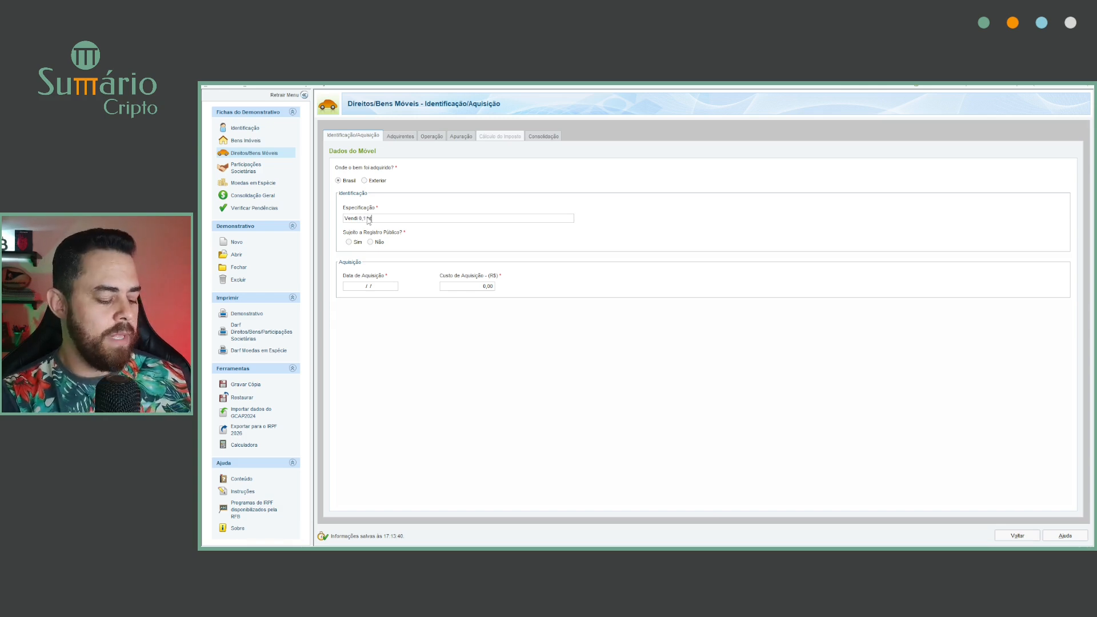
text( btc na carteira trezor)
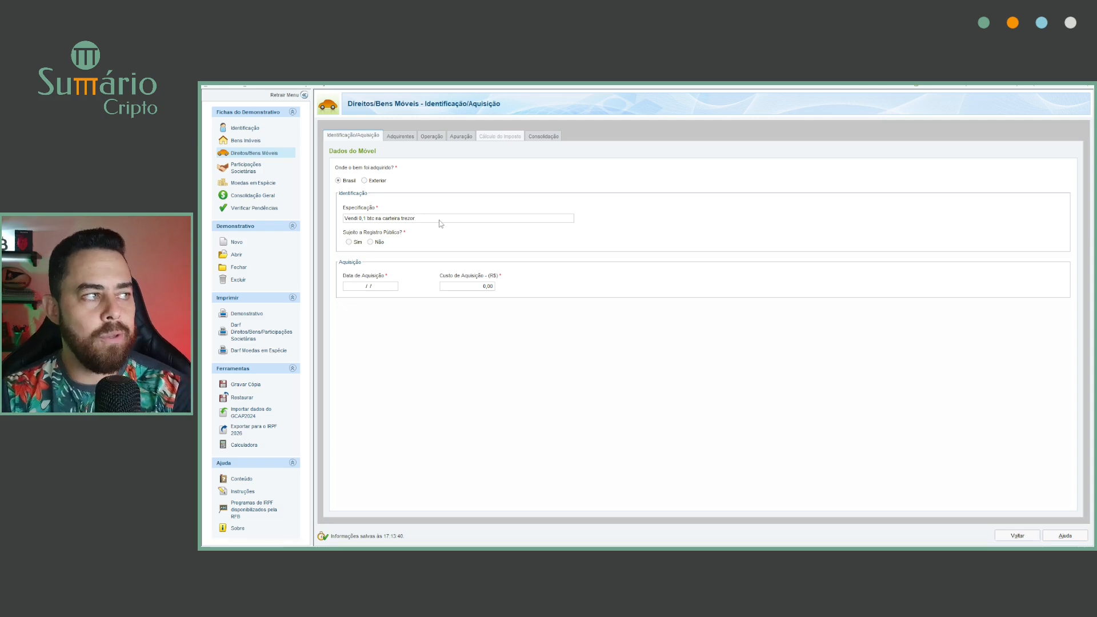
click(372, 243)
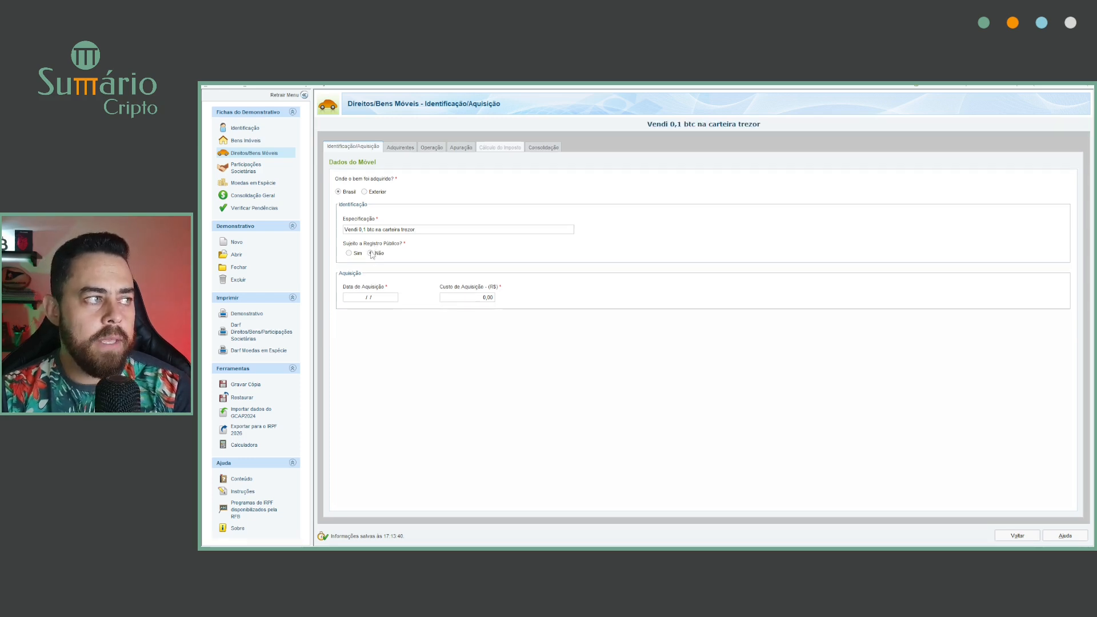
- Keep Não for Sujeito a Registro Público and set the Data de Aquisição to 10/04/2025 with a Custo de Aquisição of R$ 15.000,00
click(371, 252)
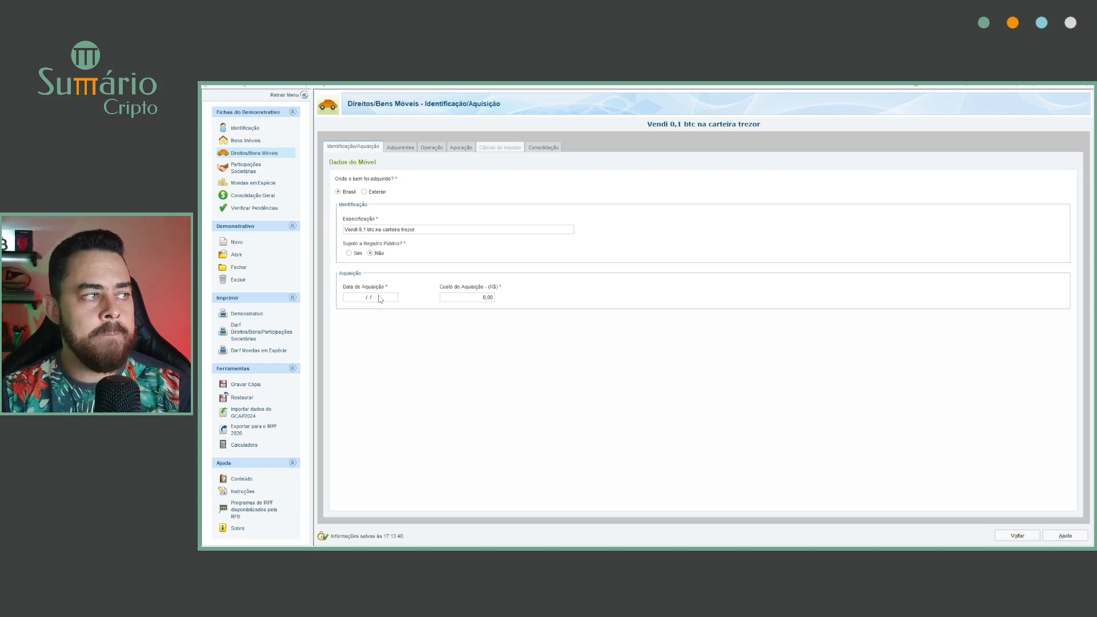
click(380, 300)
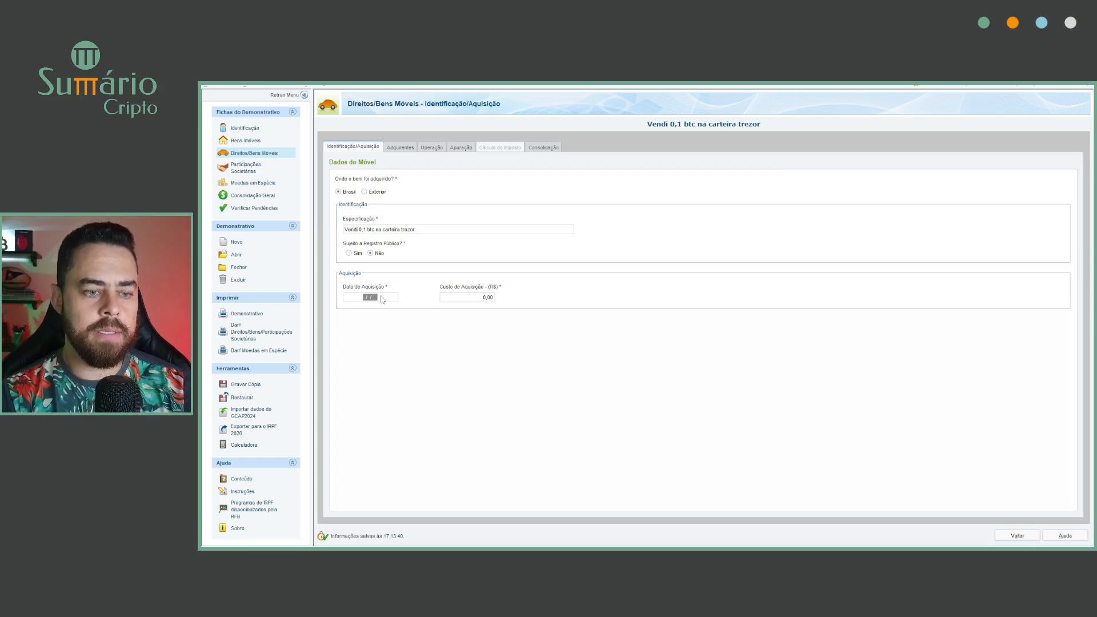
text(10/0)
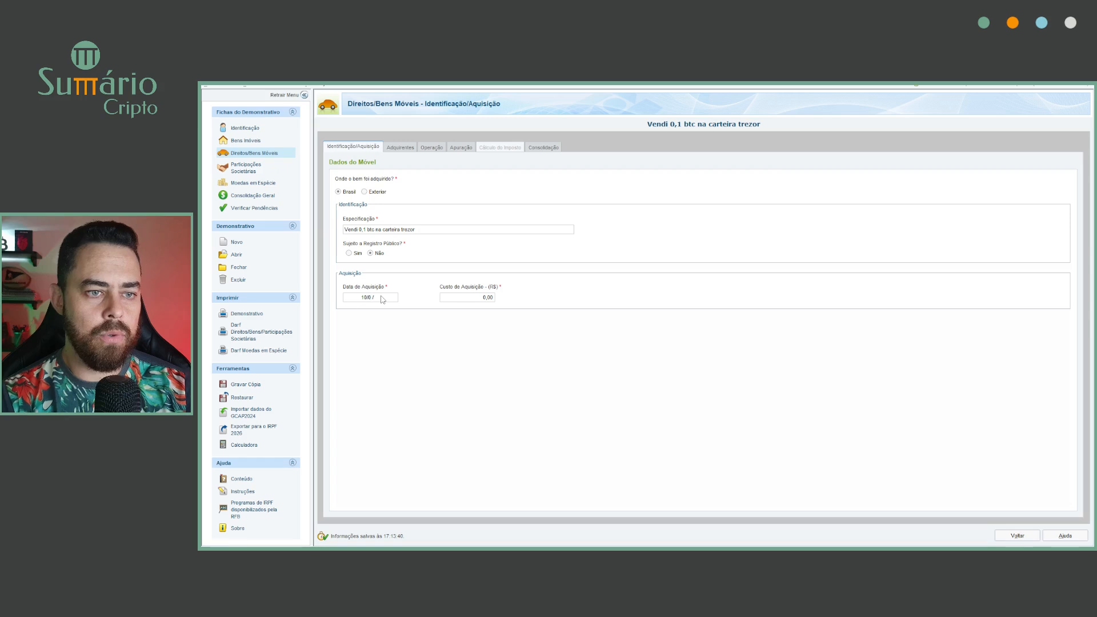
text(4/20)
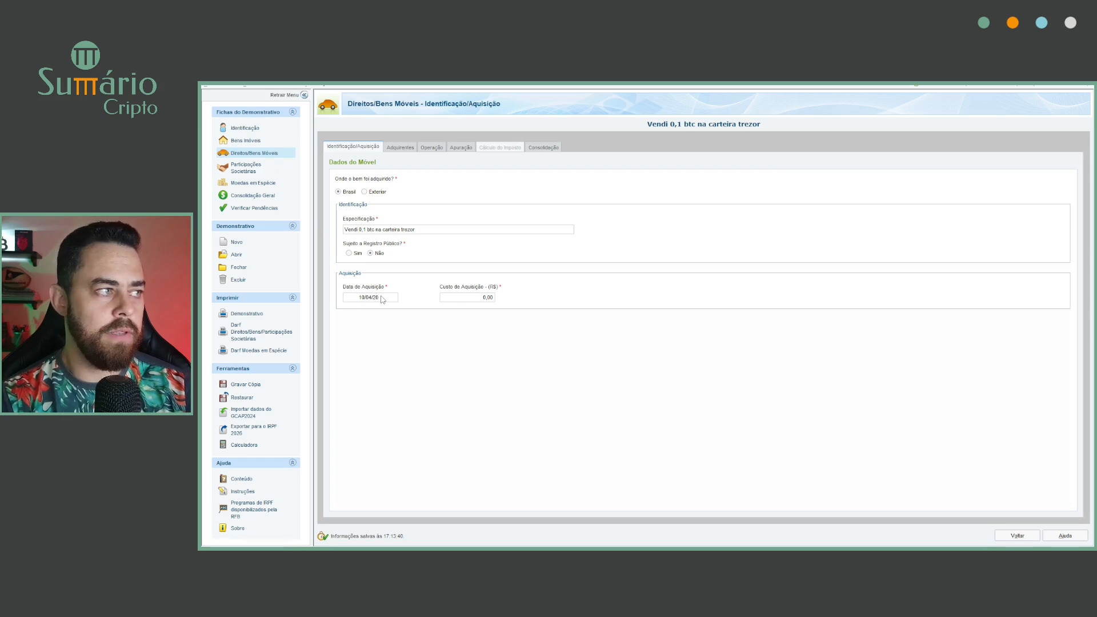
text(21)
key(Tab)
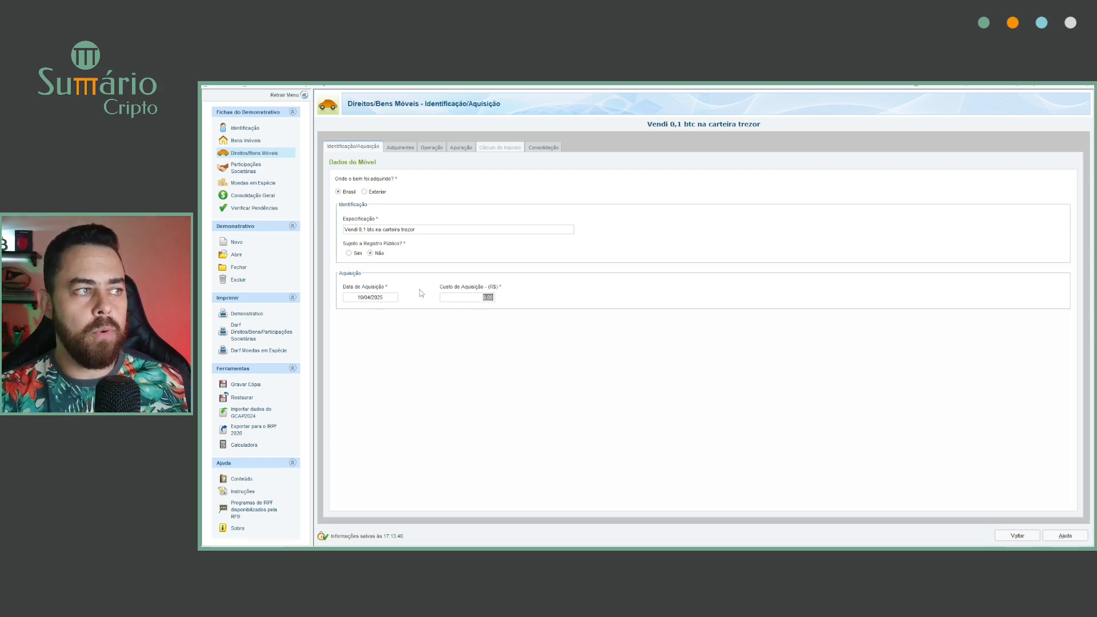
text(15000)
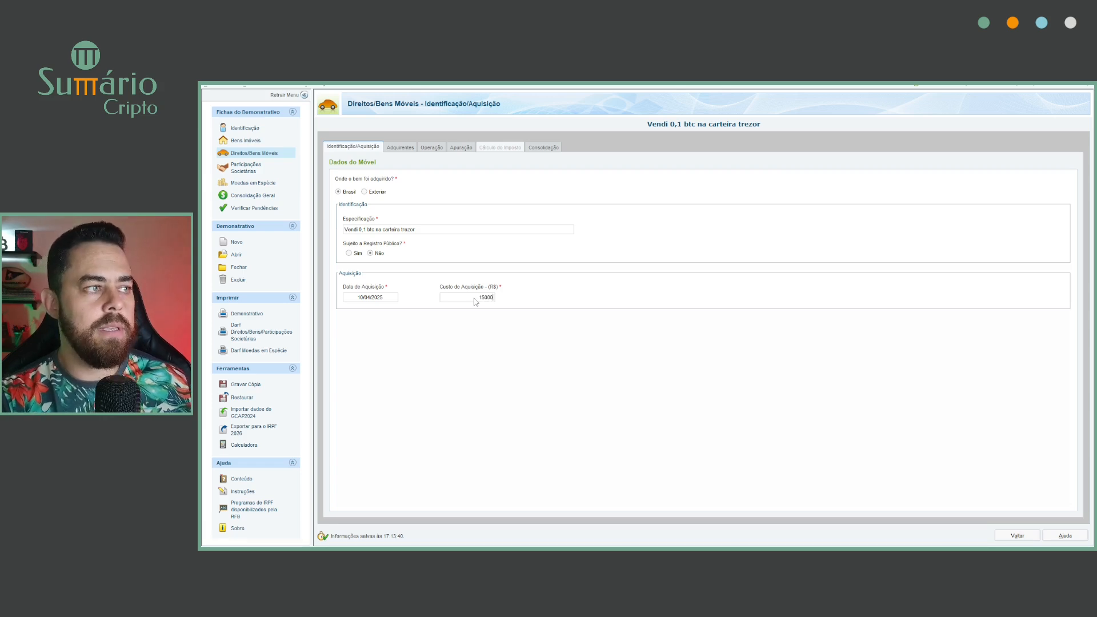
key(Tab)
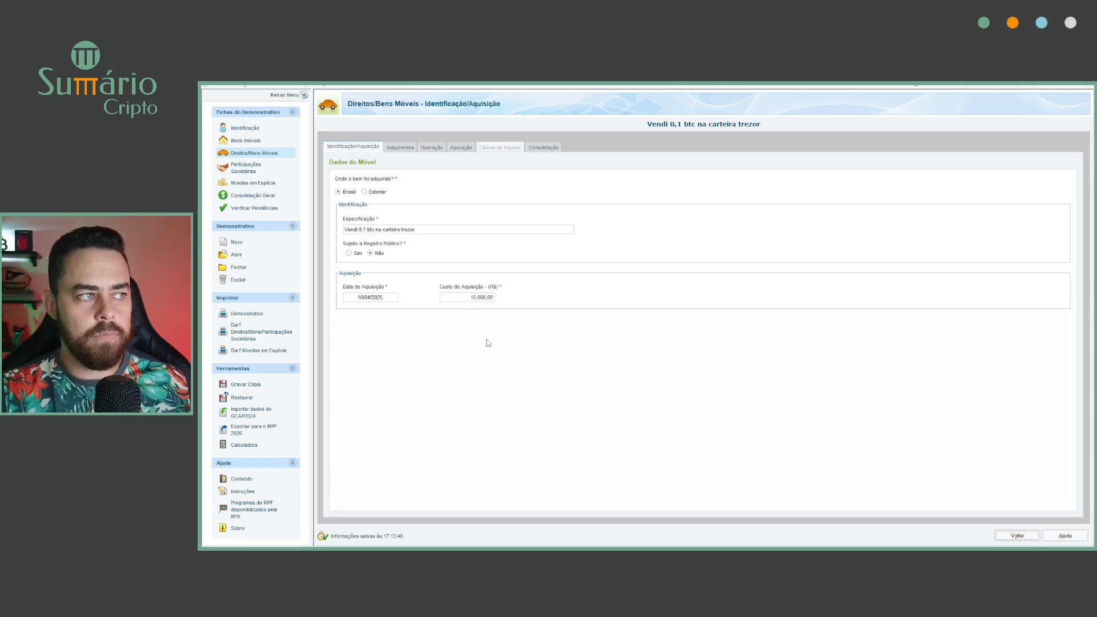
- Add an adquirente named "Carteira trezor" to the bitcoin sale, leaving its CPF/CNPJ blank
click(399, 147)
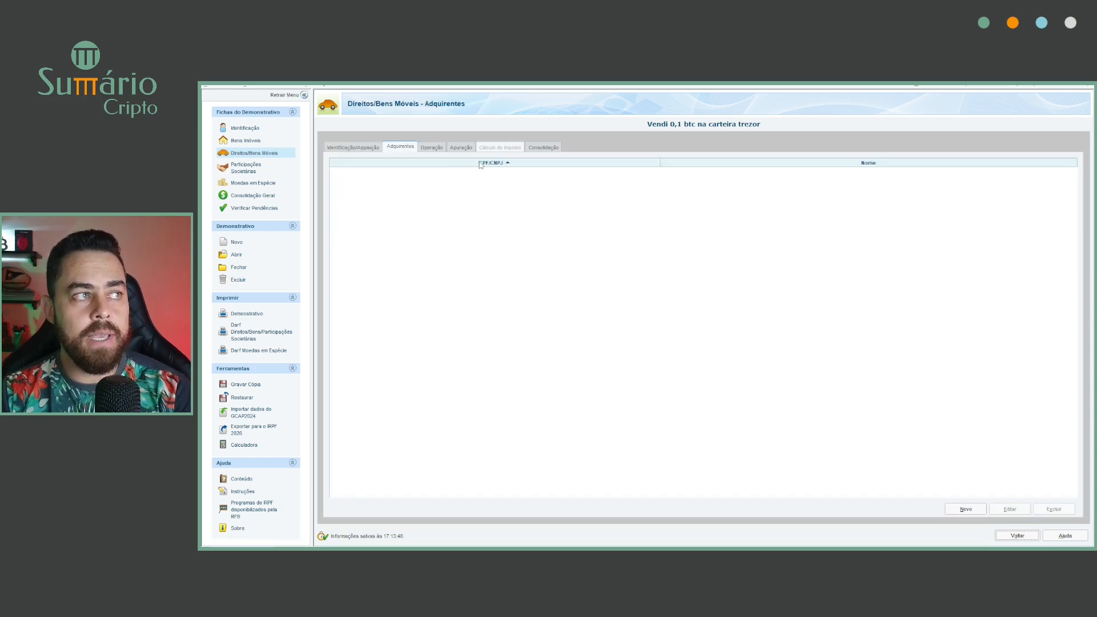
click(964, 510)
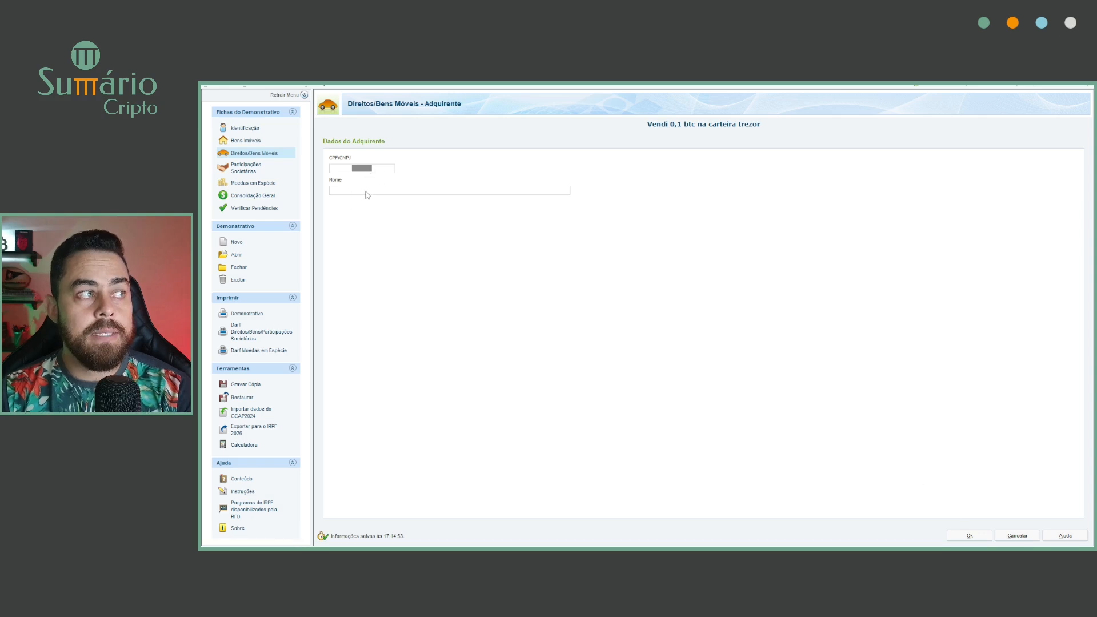
click(366, 192)
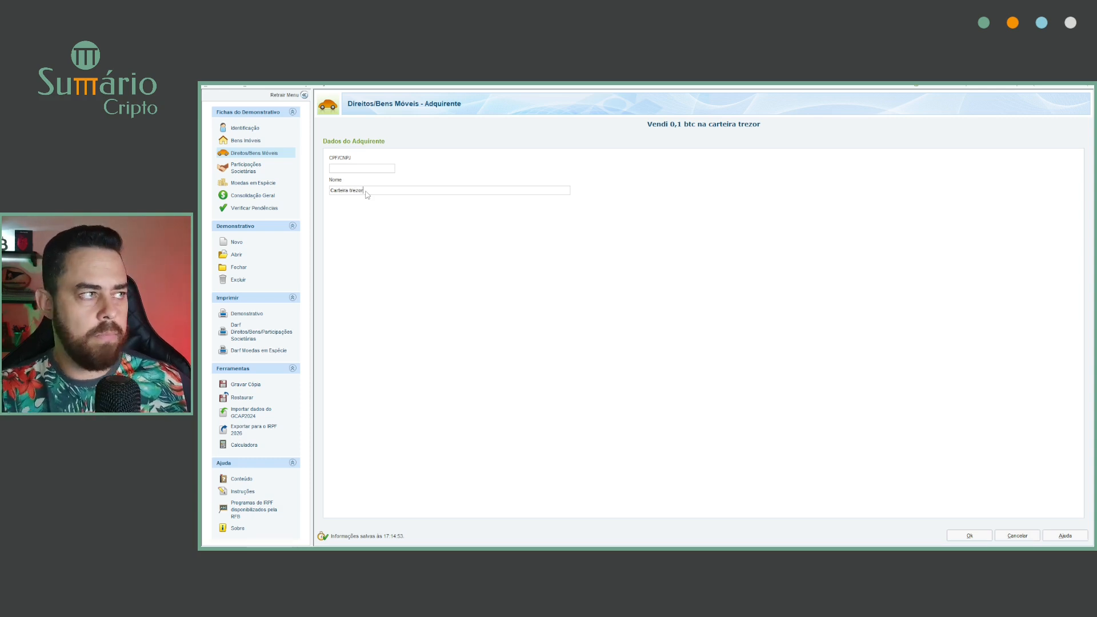
click(970, 535)
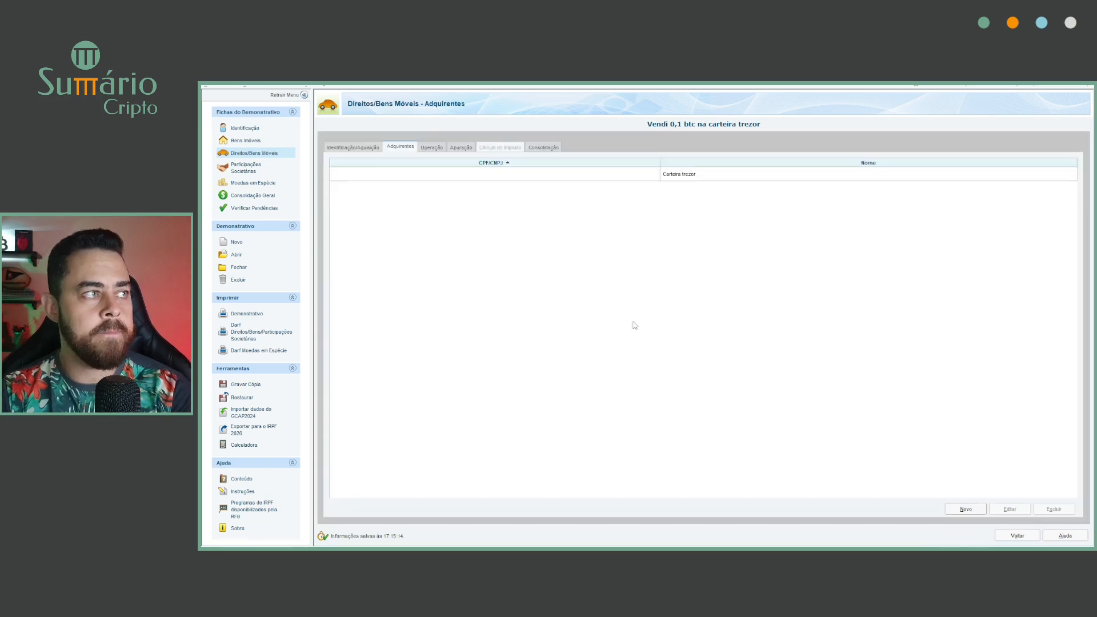
- In the sale's Operação data, set Natureza to Venda and answer Não to alienação a prazo/prestação
click(427, 148)
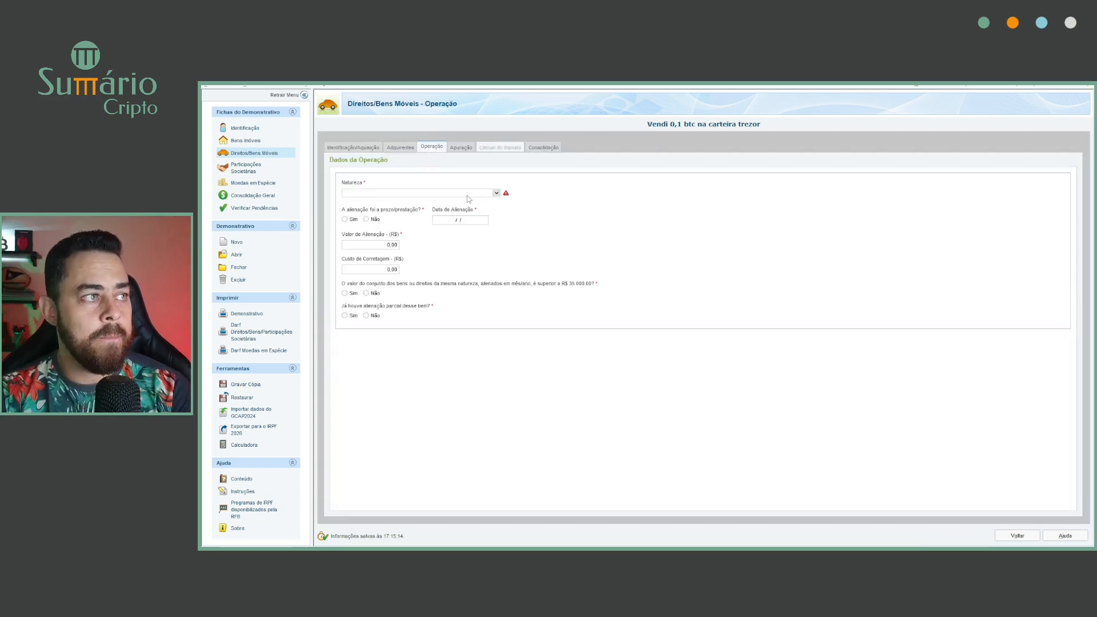
click(496, 193)
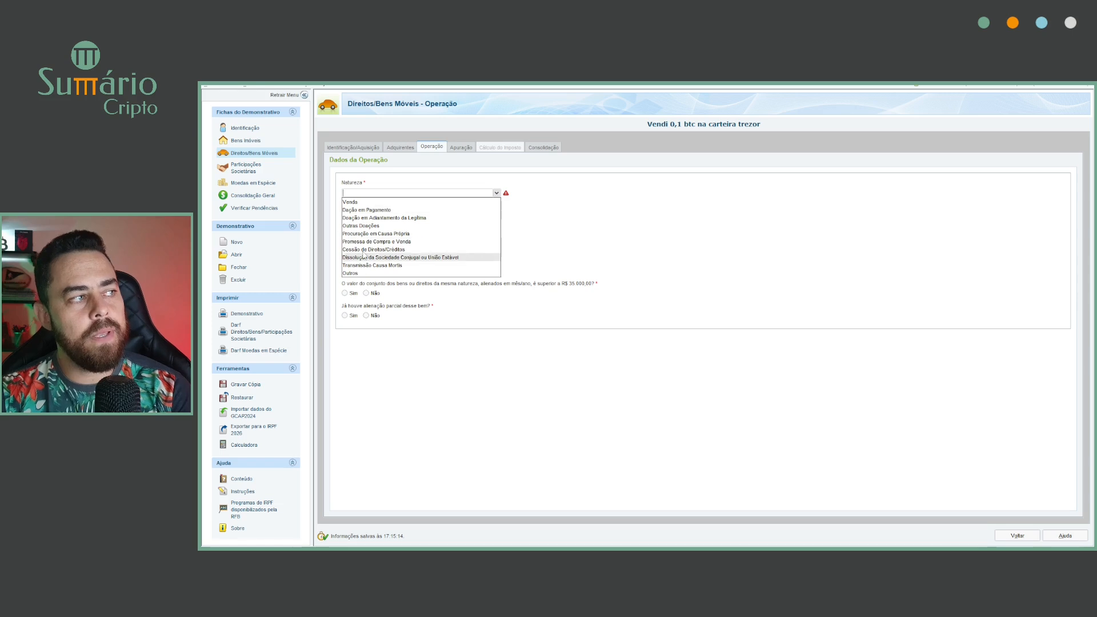
click(350, 202)
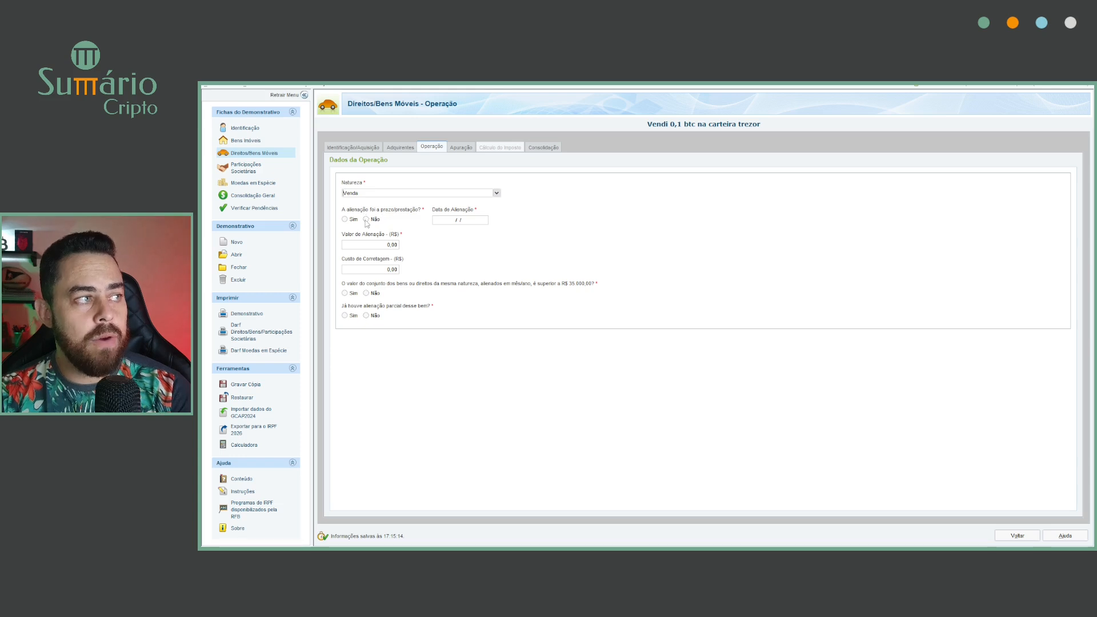
click(366, 220)
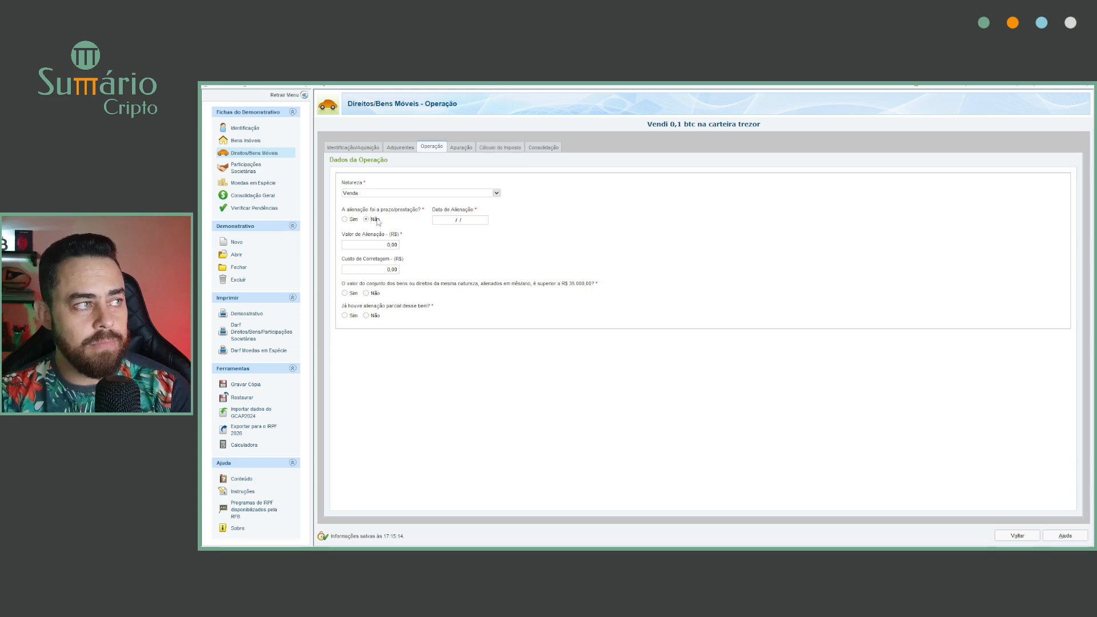
- Enter a Data de Alienação in 04/2025 and a Valor de Alienação of R$ 40.000,00, and answer Não to a previous partial alienação
click(458, 221)
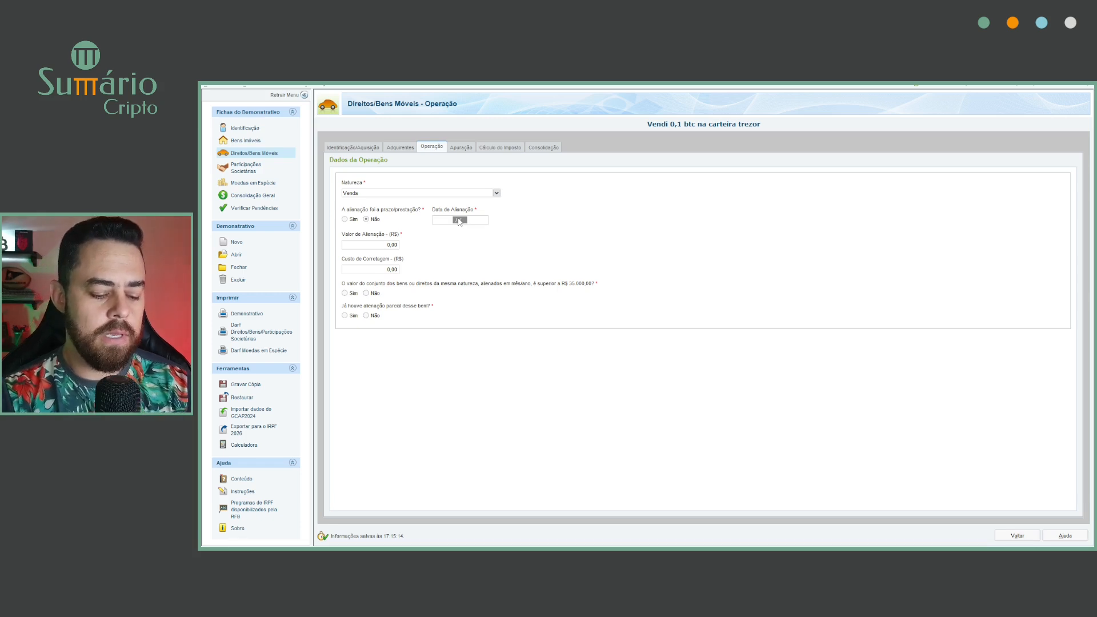
text(16/)
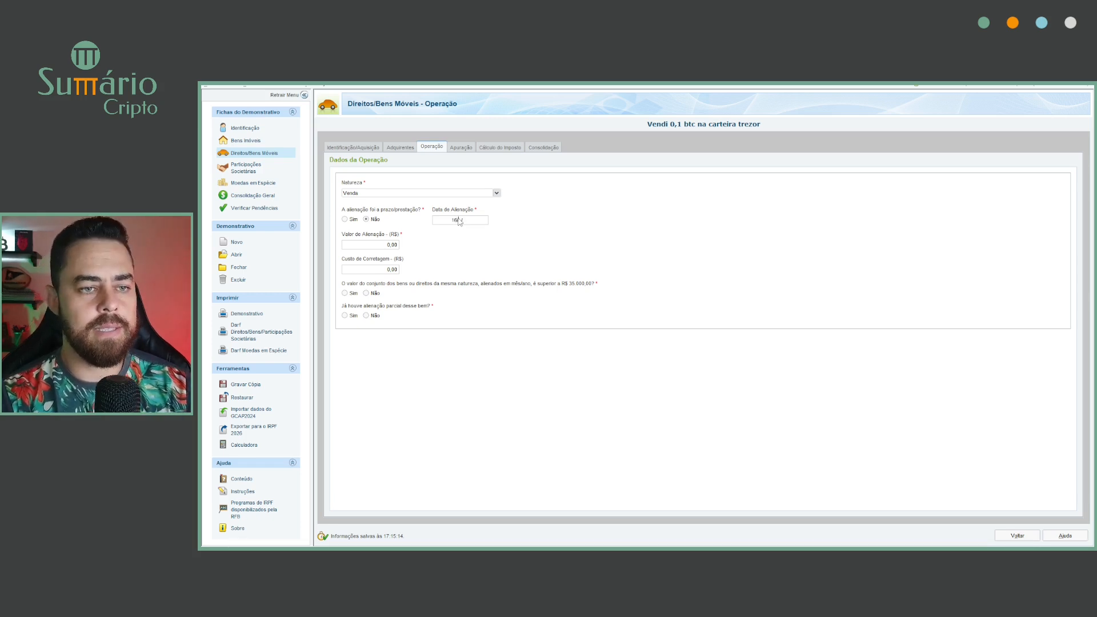
text(07/2025)
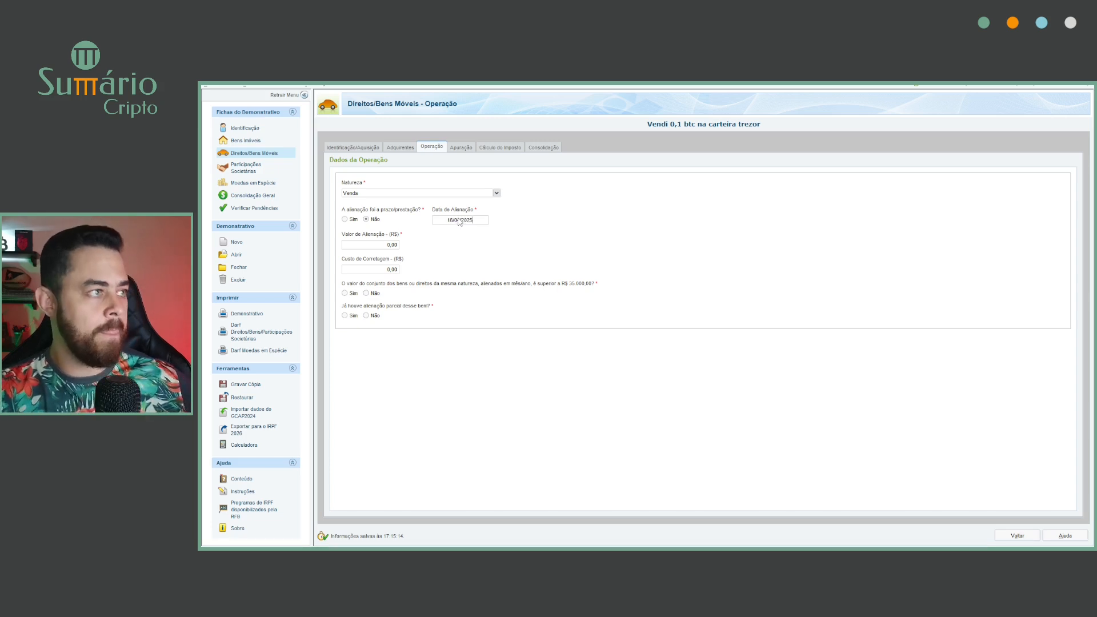
key(Tab)
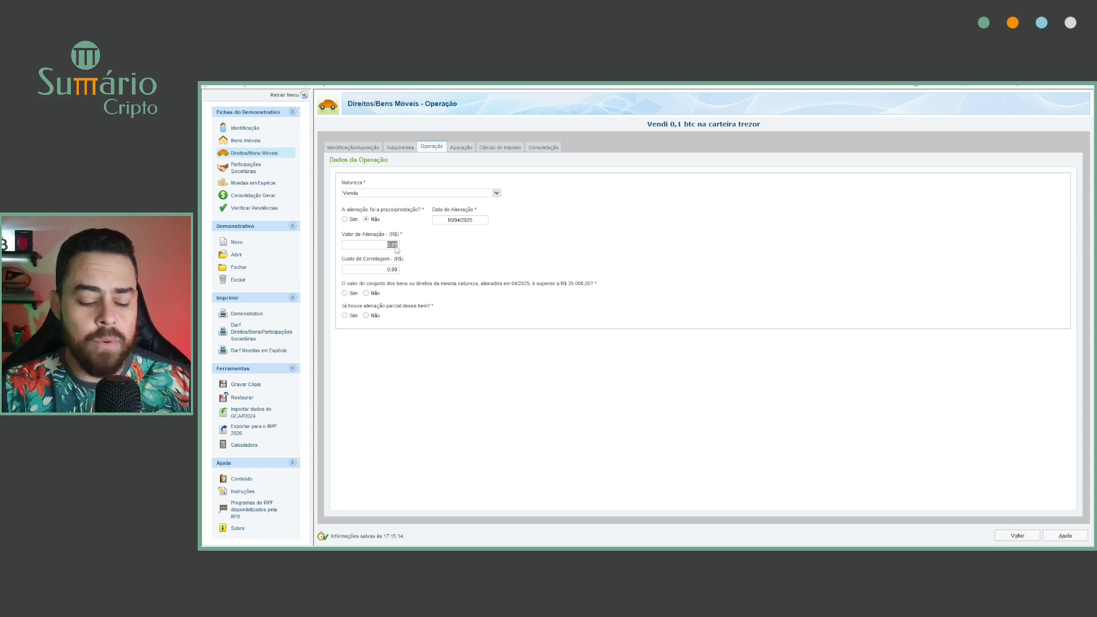
text(40000)
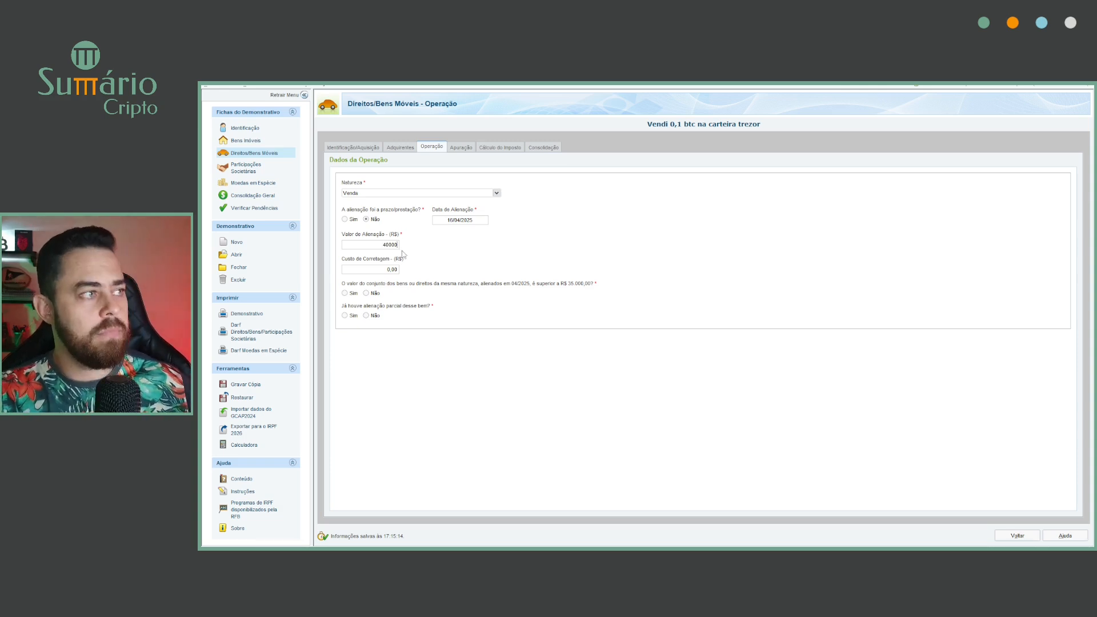
key(Tab)
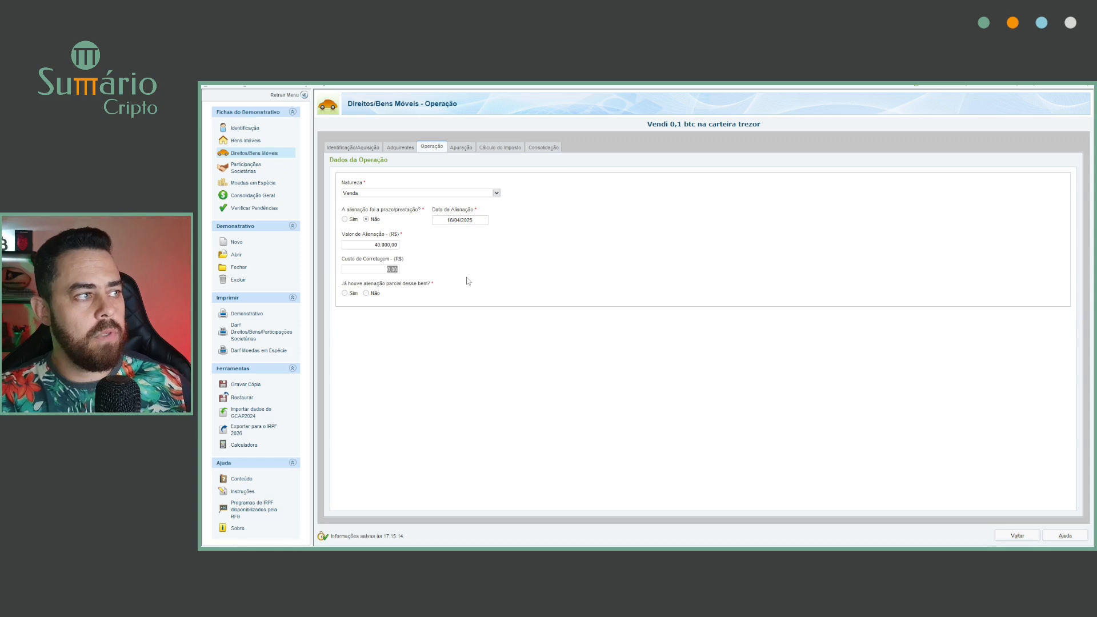
click(366, 293)
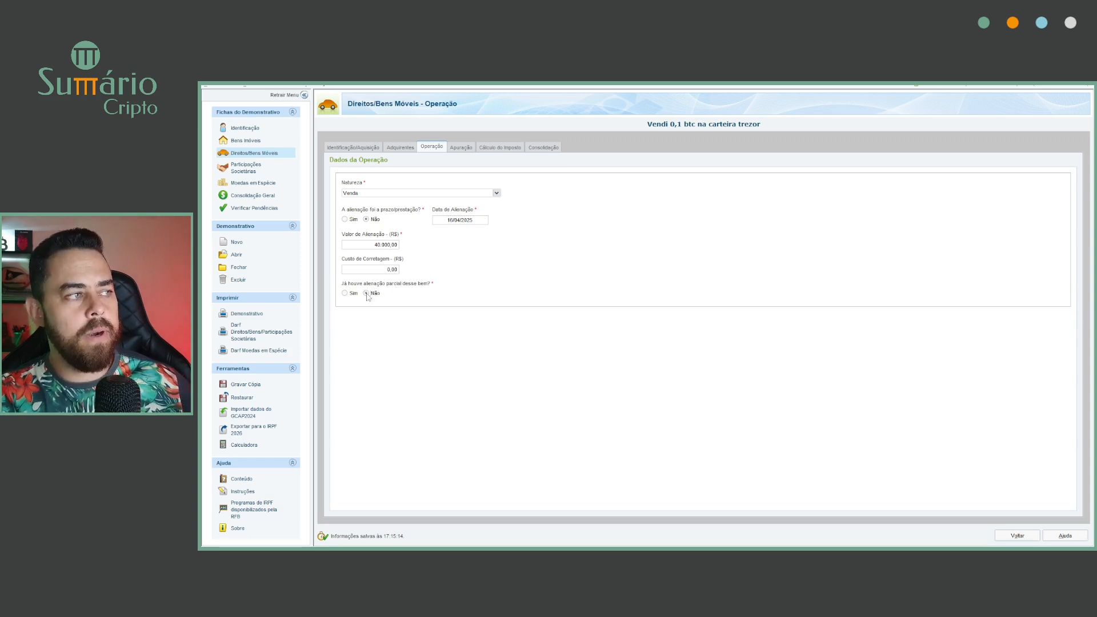
- Review the sale's Apuração, Cálculo do Imposto and Consolidação figures, and return to the Direitos/Bens Móveis list
click(461, 148)
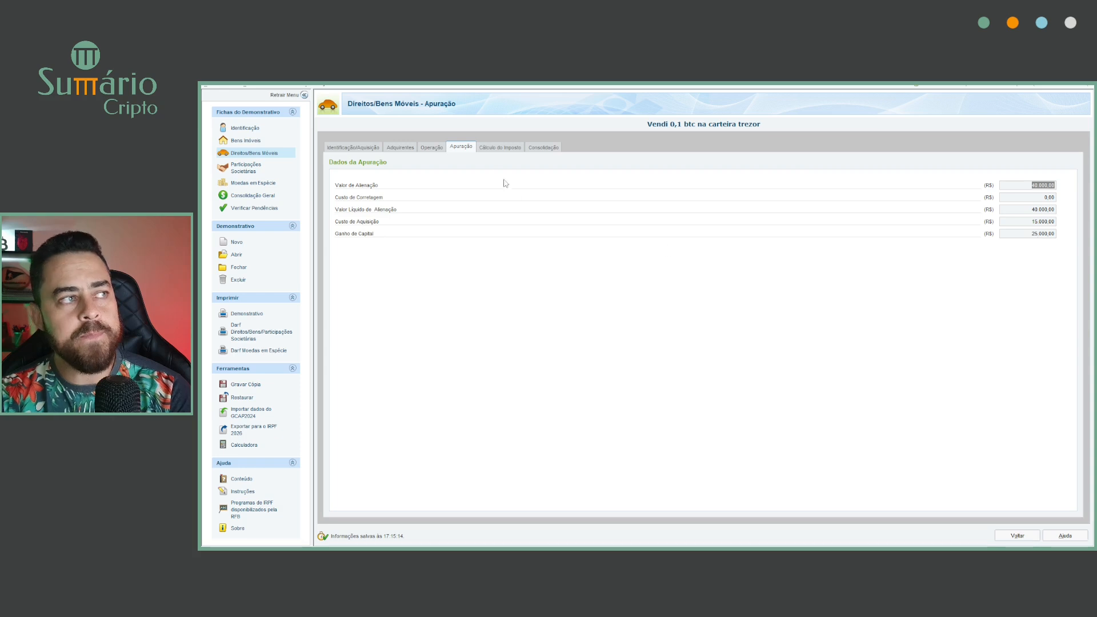
click(492, 148)
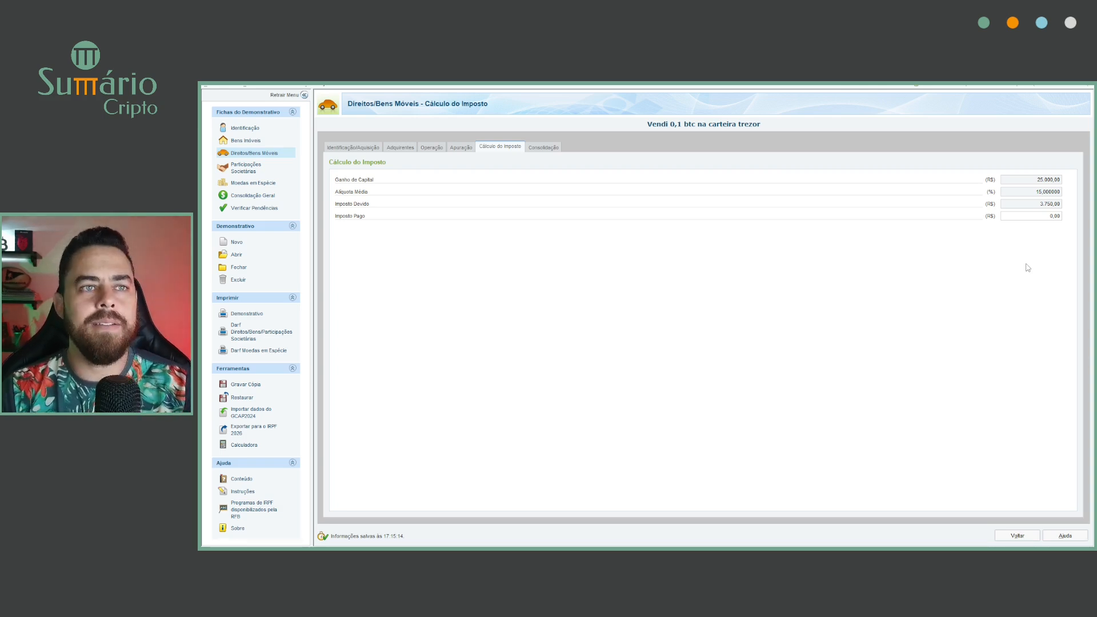
click(543, 147)
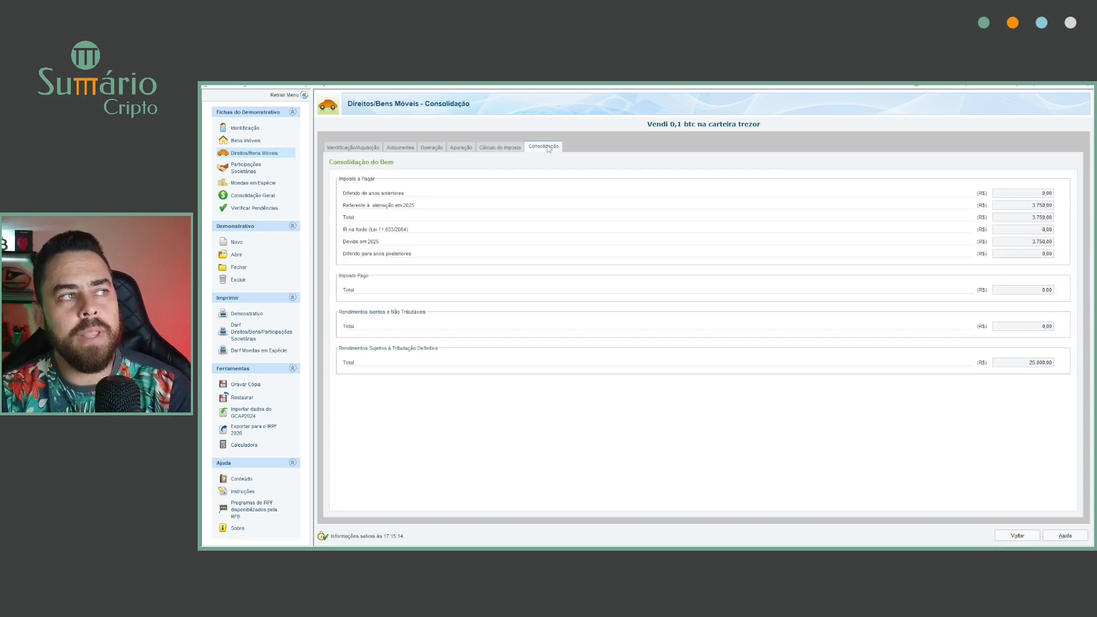
click(499, 148)
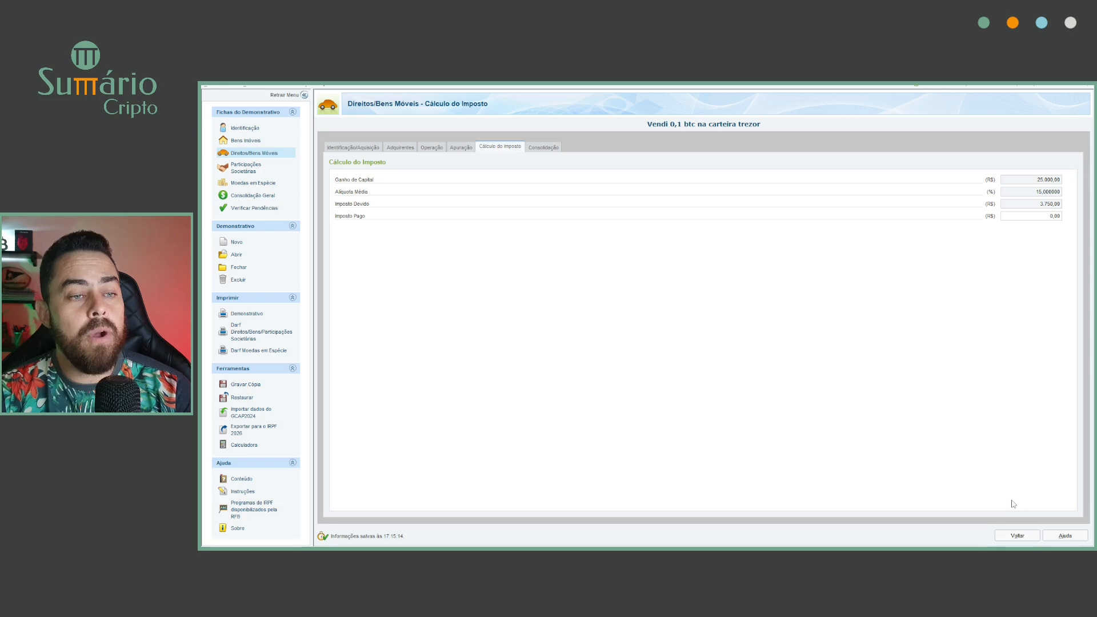
click(1016, 536)
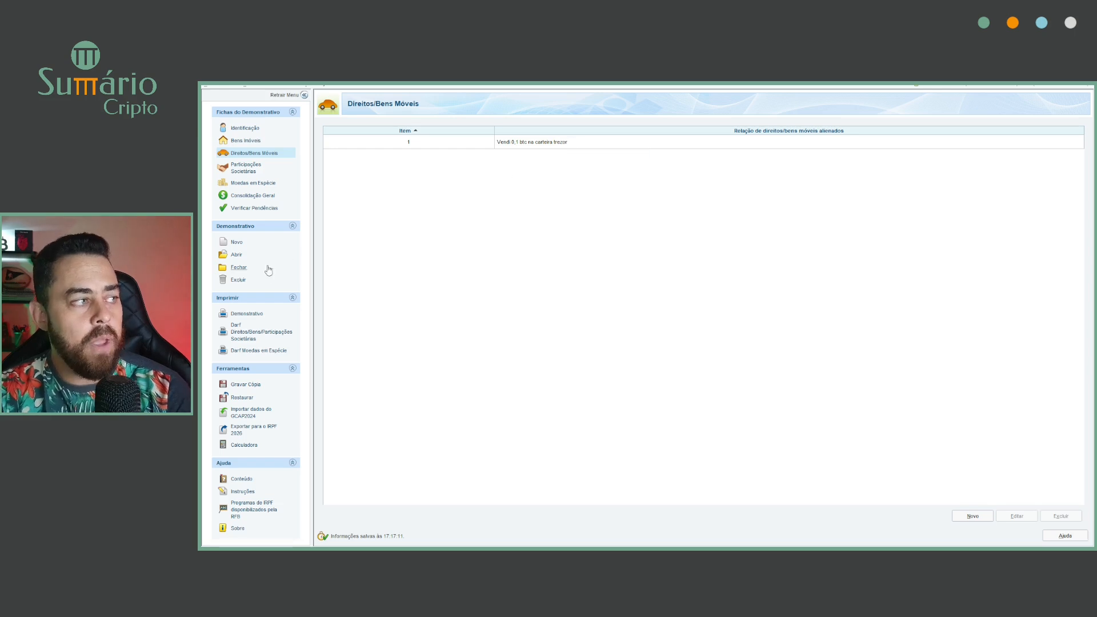
- Open the Darf printing options for Direitos/Bens/Participações Societárias, select only the month Abril, and close them without generating the Darf
click(243, 338)
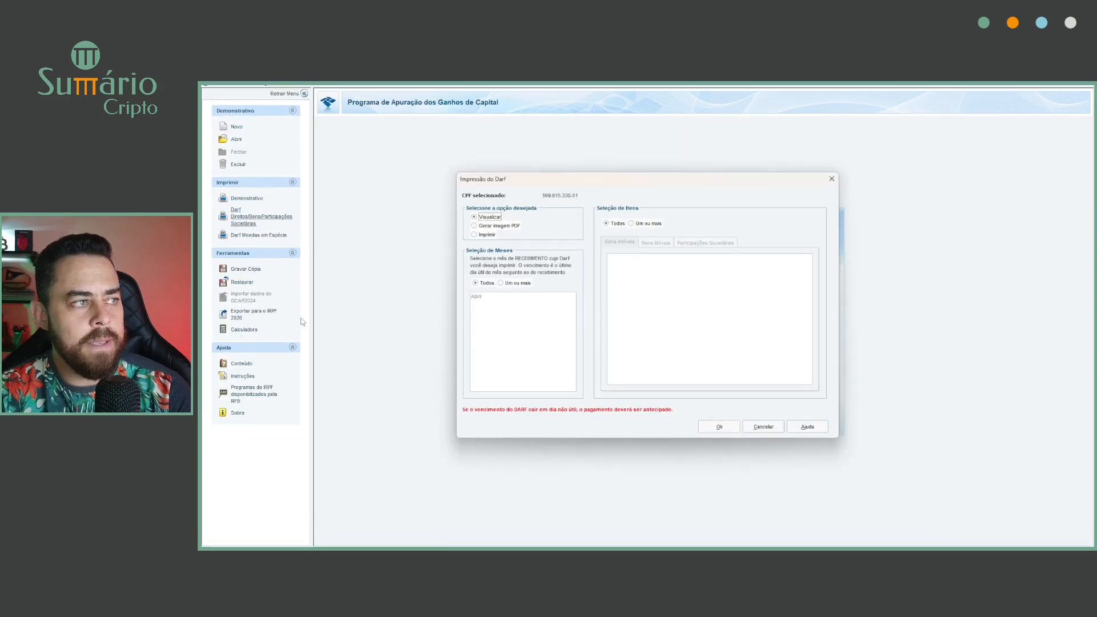
click(501, 284)
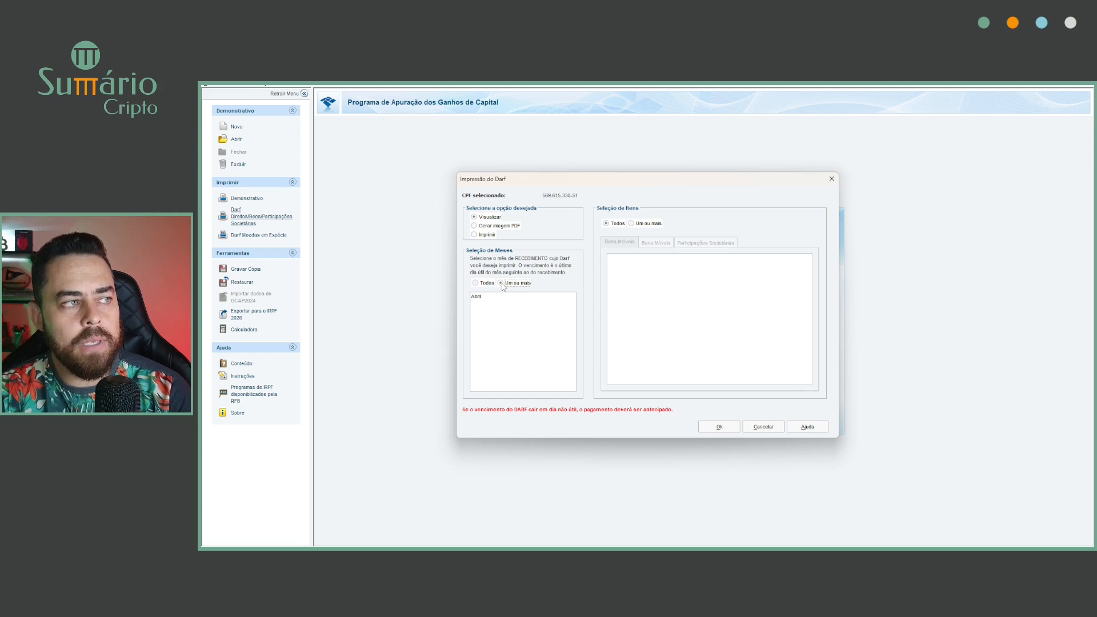
click(476, 298)
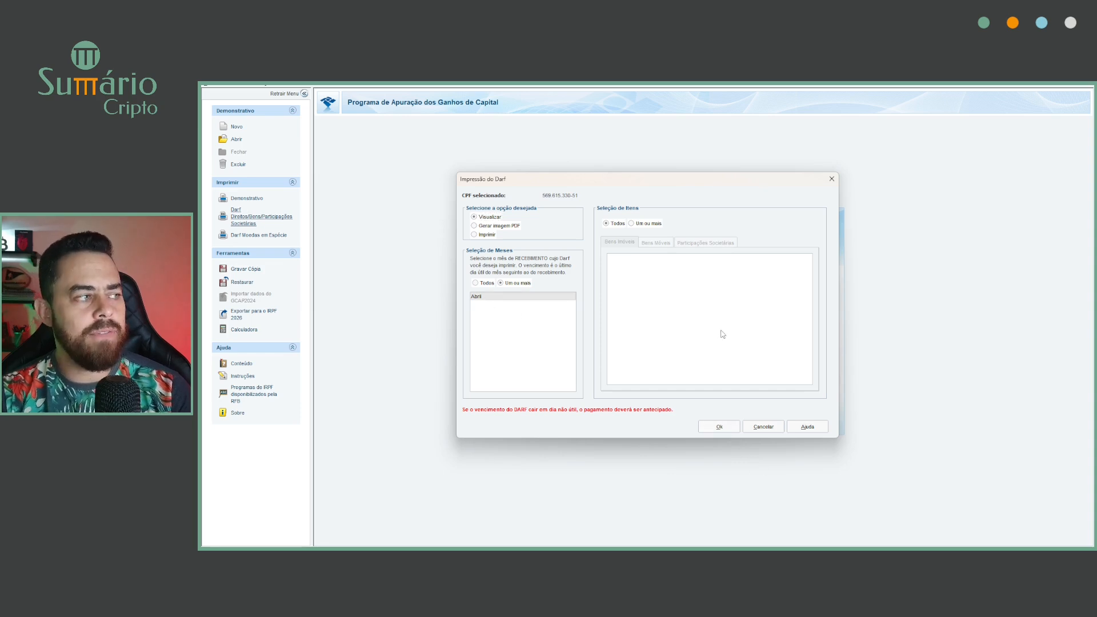
click(831, 180)
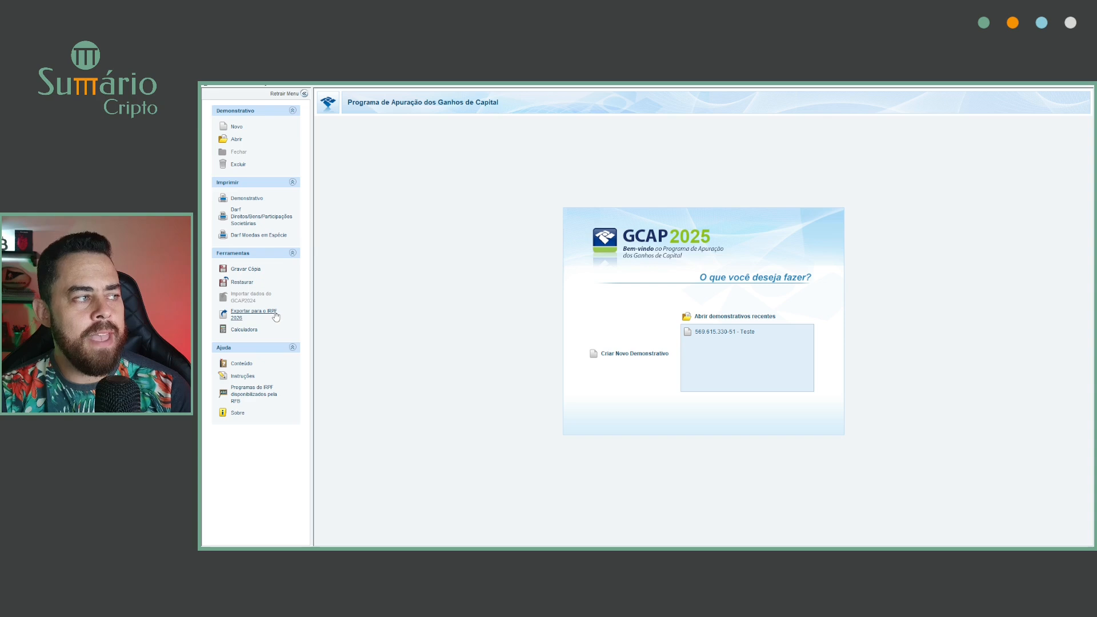
- Start Exportar para o IRPF 2026, select the "Teste" demonstrativo, and cancel the export
click(246, 315)
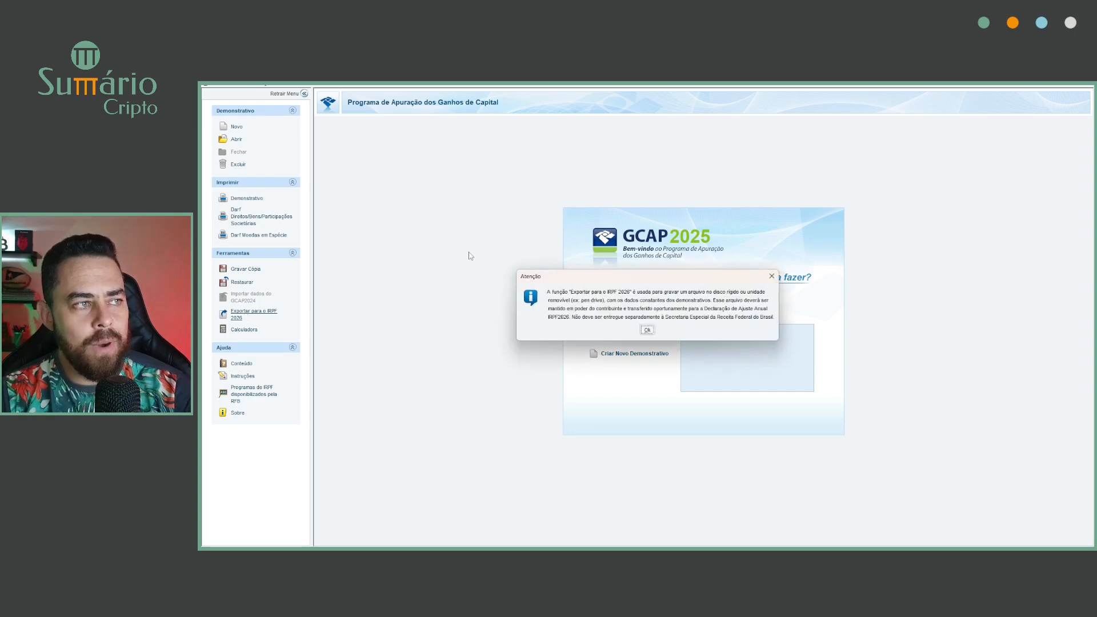
click(646, 330)
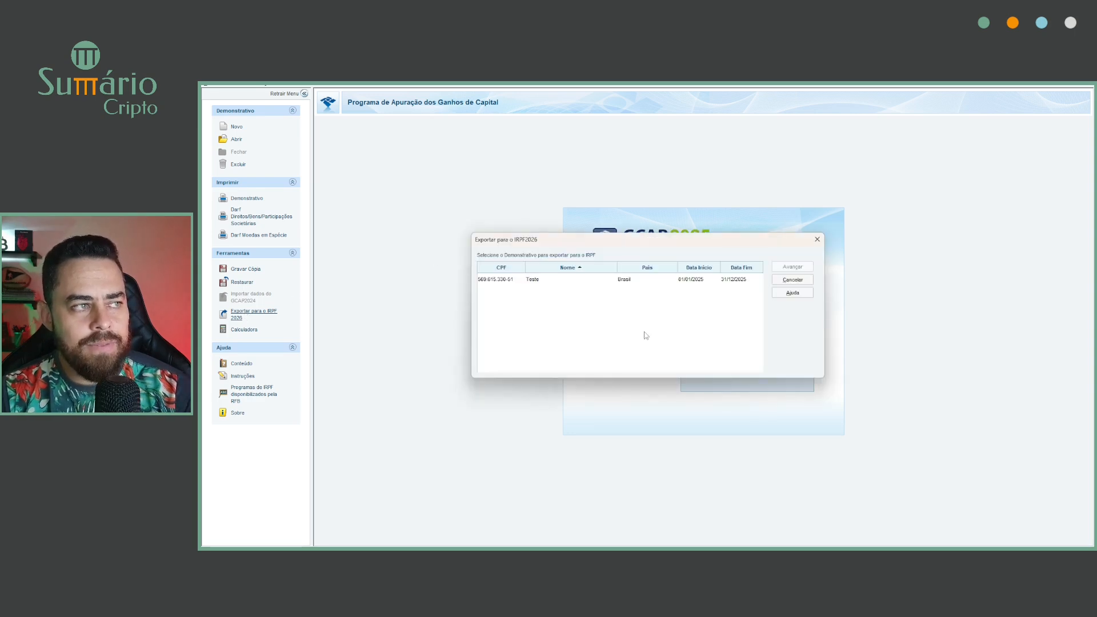
click(490, 284)
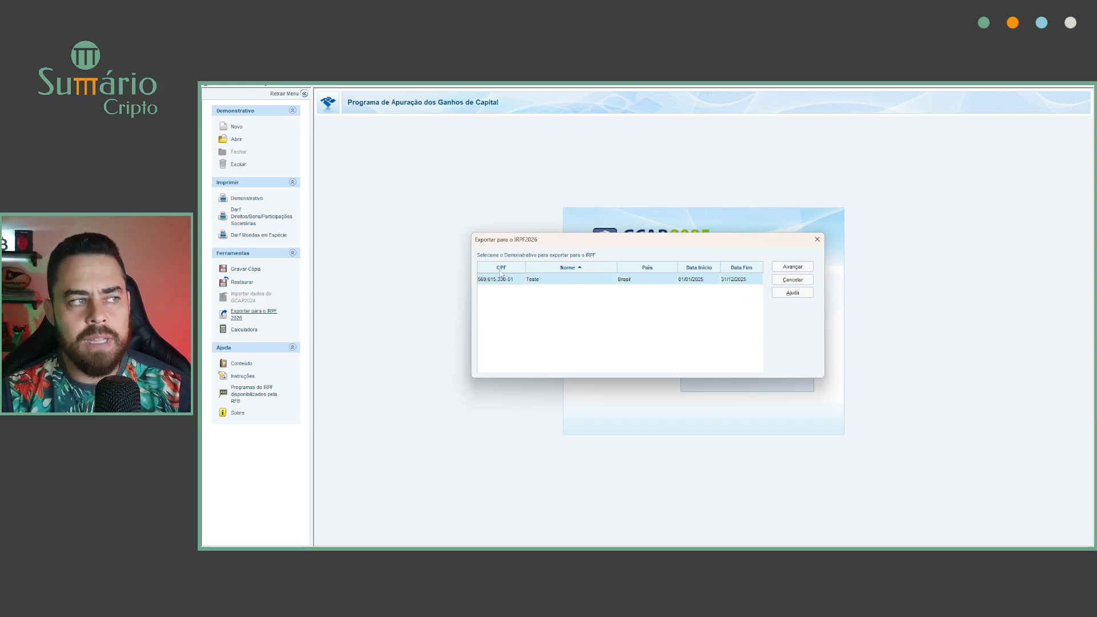
click(791, 281)
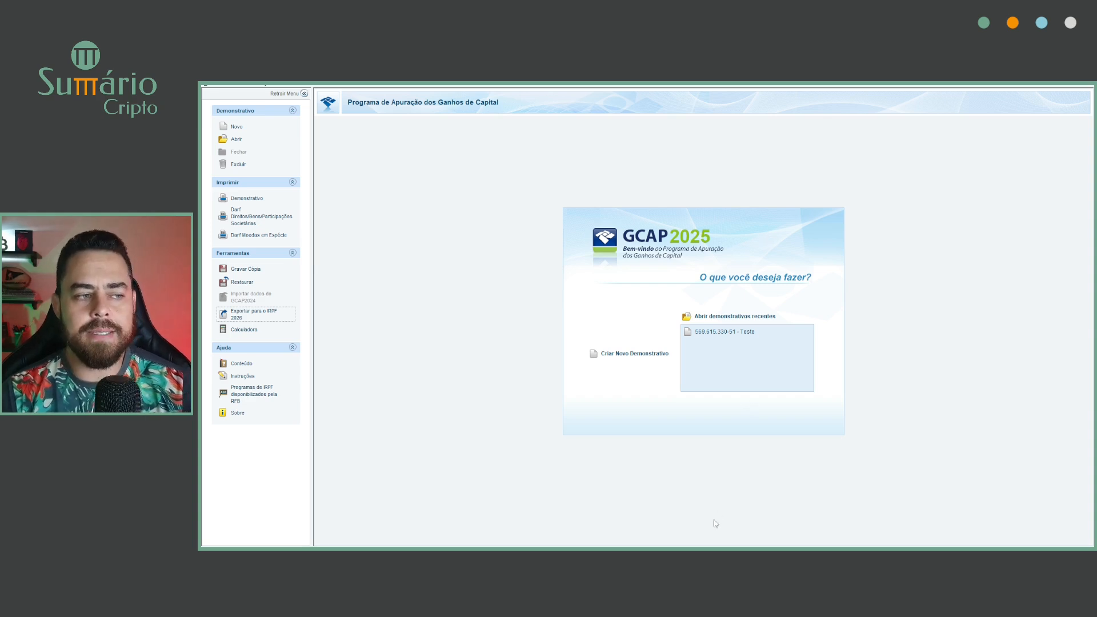
- Switch to the browser and examine the Geração e Impressão de Darf options on Receita Federal's Sicalc page
mouse_move(710, 545)
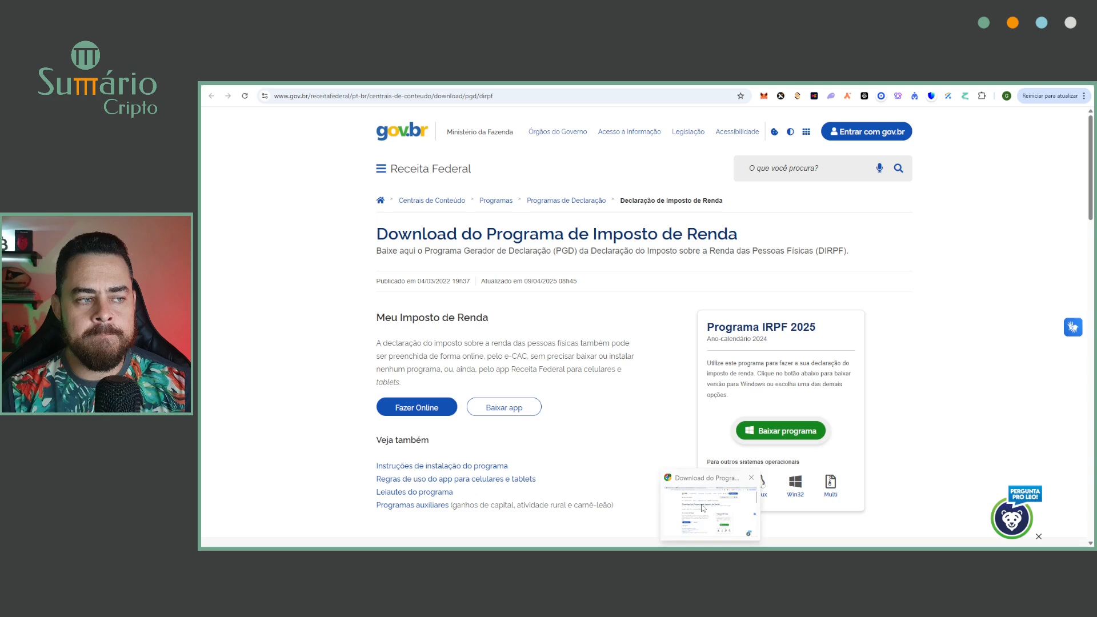
click(702, 506)
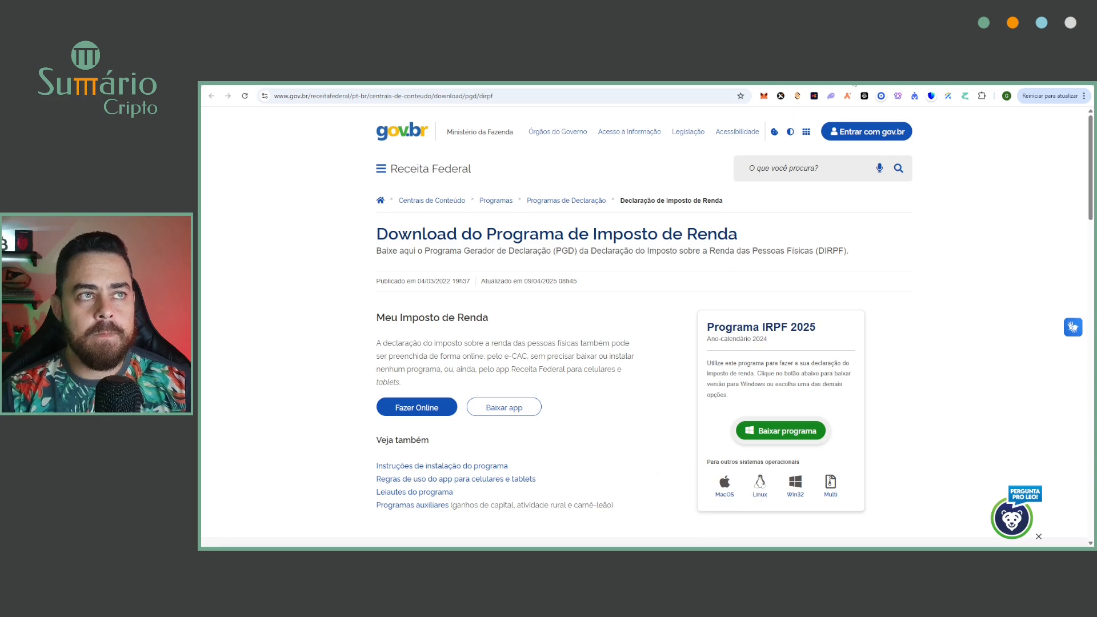
key(ctrl+Tab)
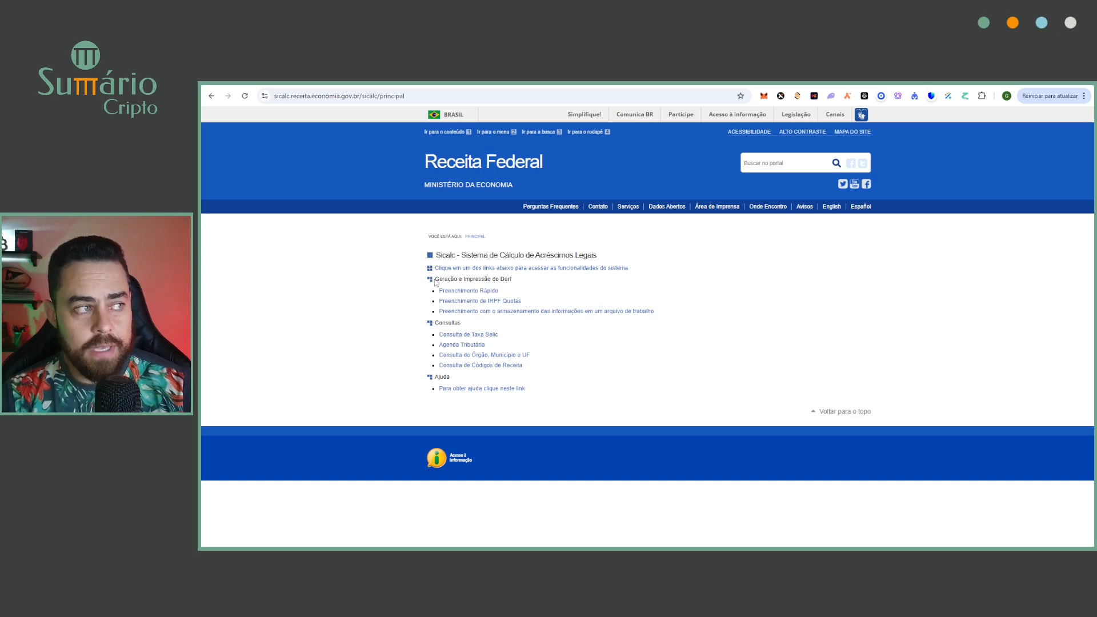
drag(435, 278, 516, 280)
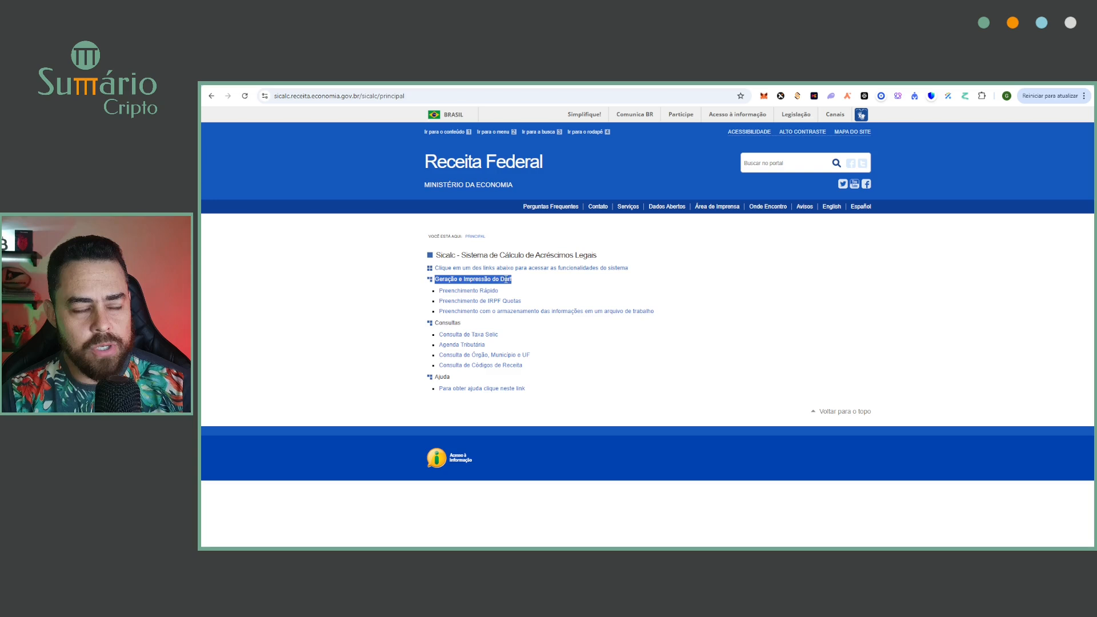
double_click(506, 279)
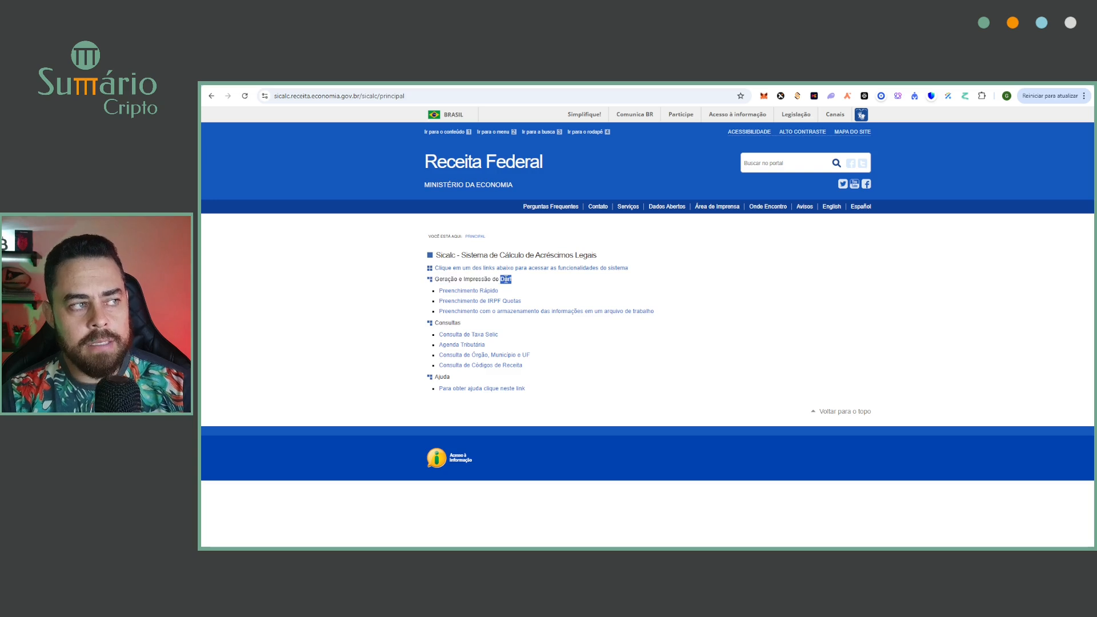
click(505, 280)
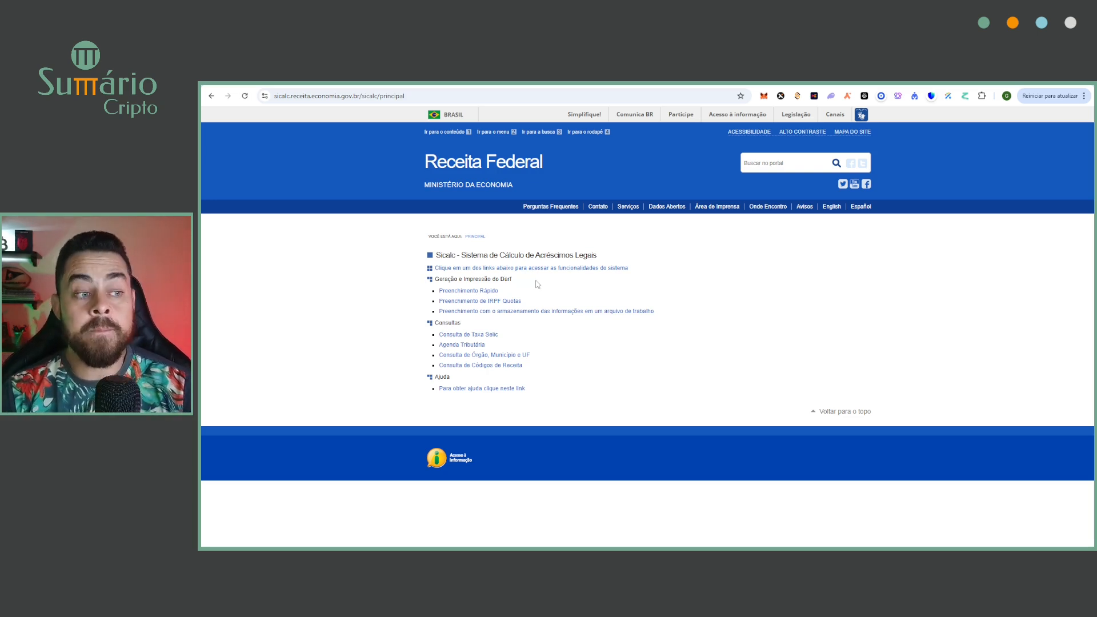
- Return to the Download do Programa de Imposto de Renda page and examine the Programa IRPF 2025 download section
click(672, 80)
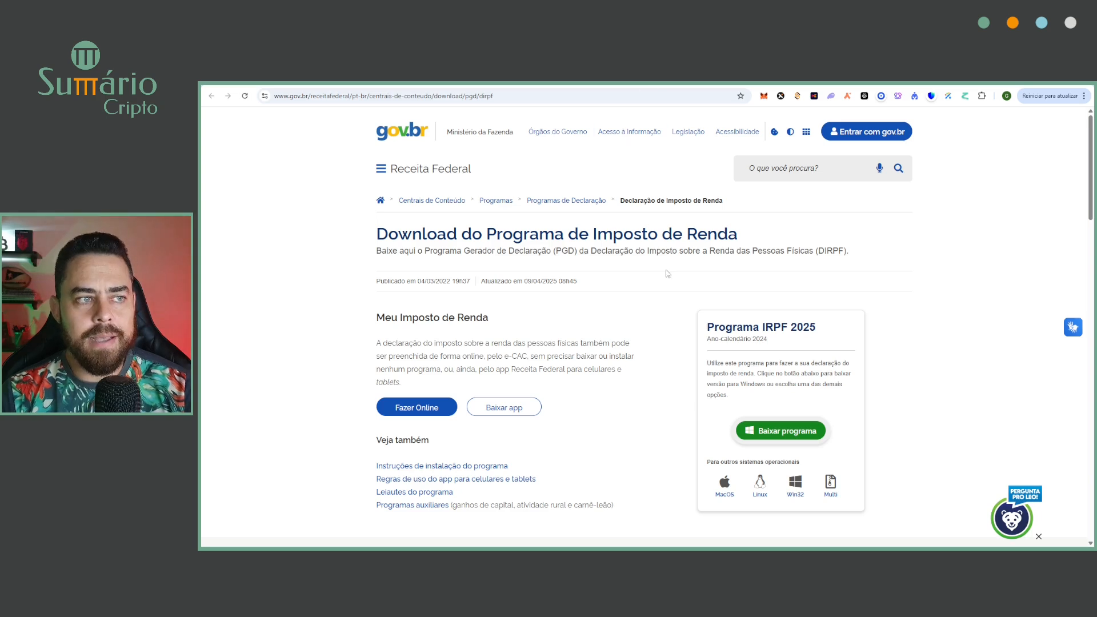
drag(707, 325, 816, 329)
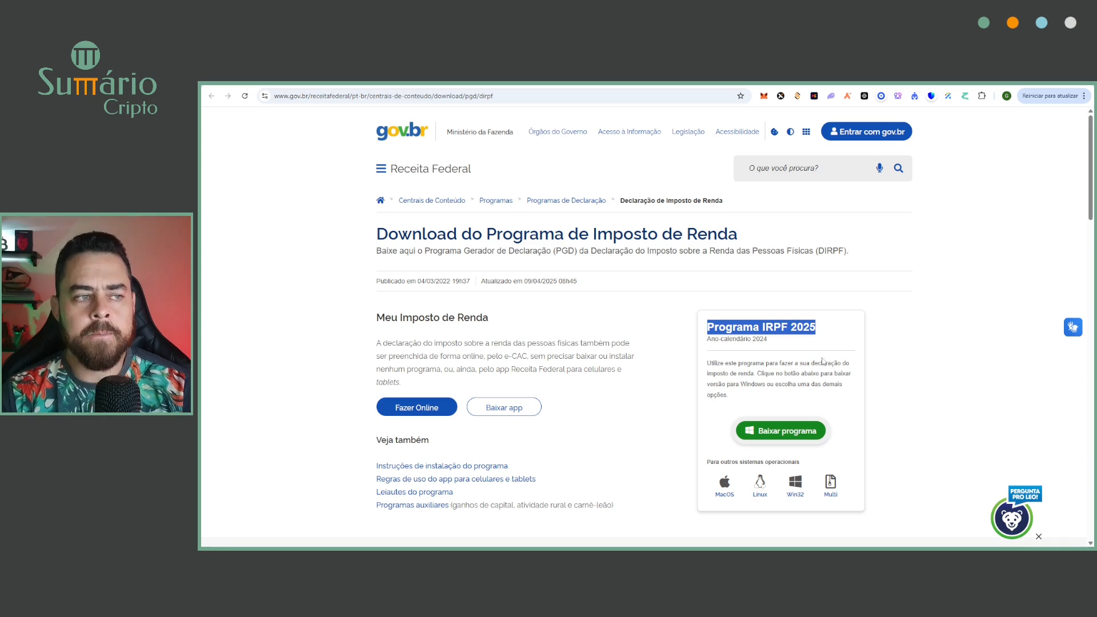
click(804, 339)
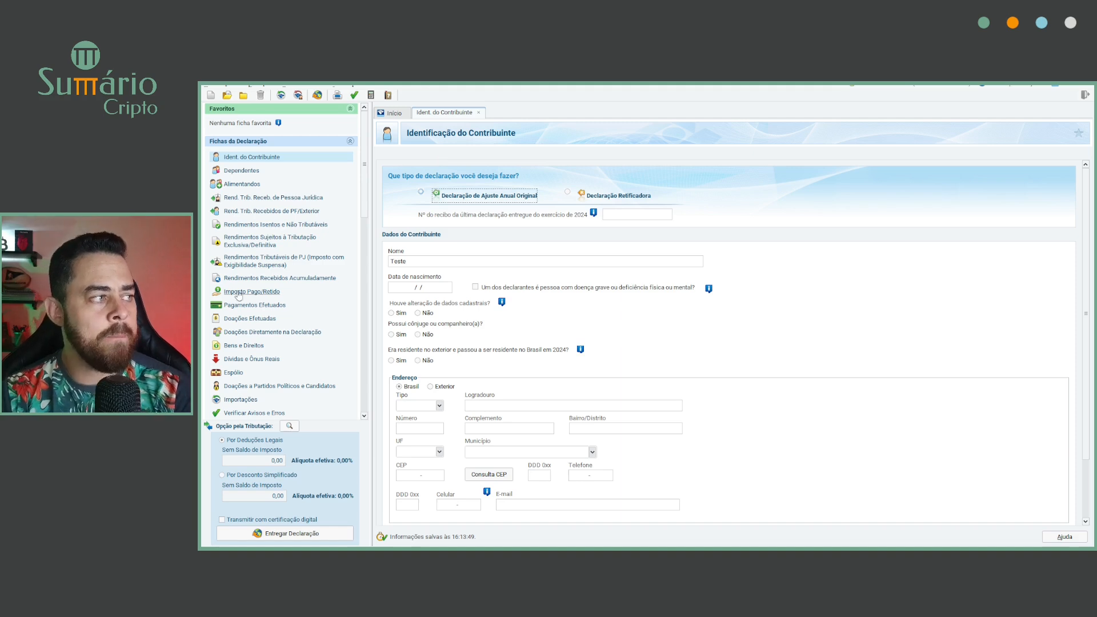
- In the IRPF 2025 program, open and cancel the Importação GCAP 2024 under Ganhos de Capital, and view the Rendimentos Isentos e Não Tributáveis form
scroll(239, 295, down, 2)
scroll(239, 294, down, 5)
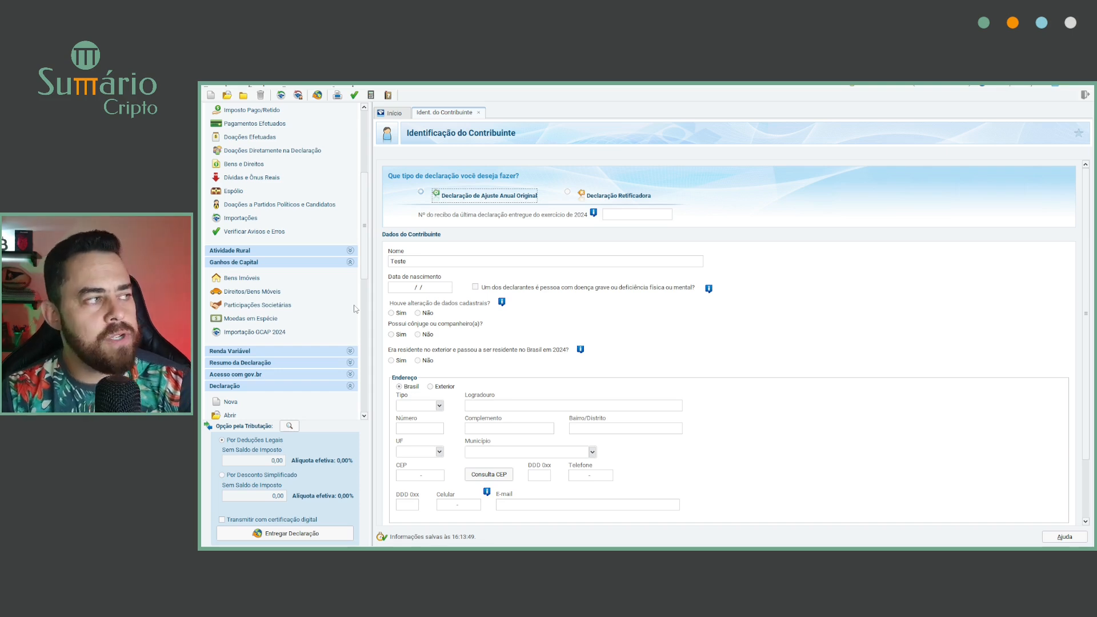
click(237, 264)
click(236, 267)
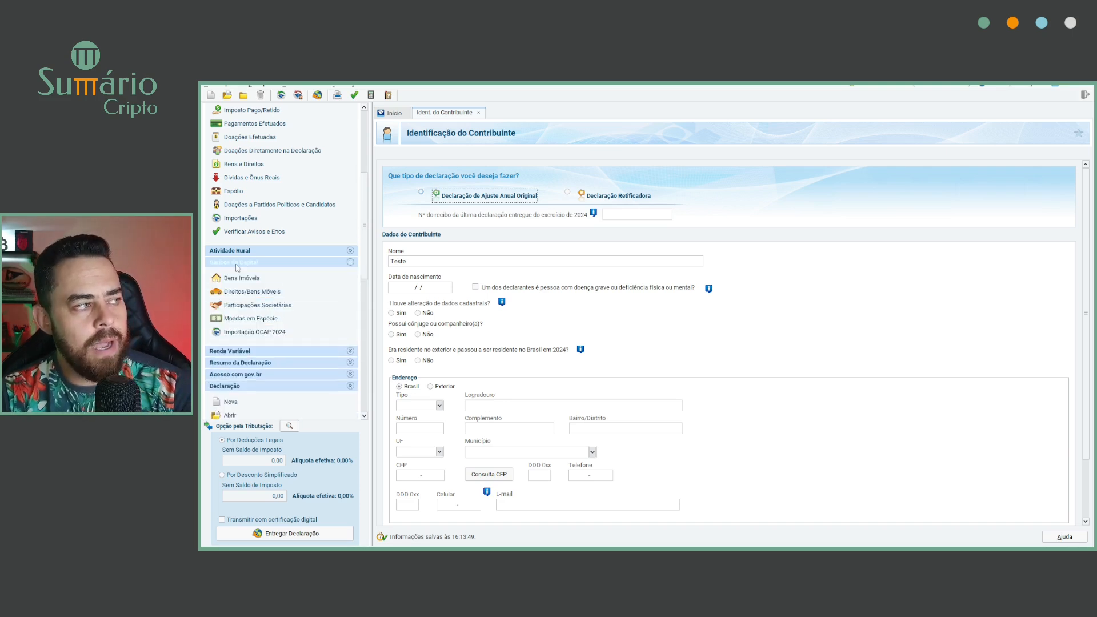
click(256, 333)
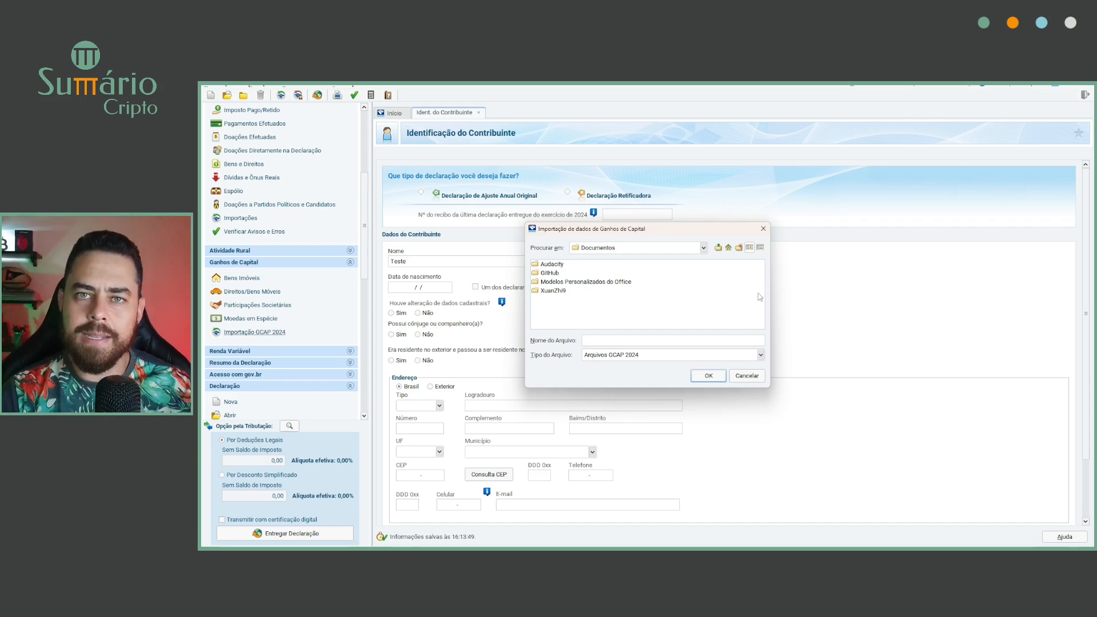
click(746, 375)
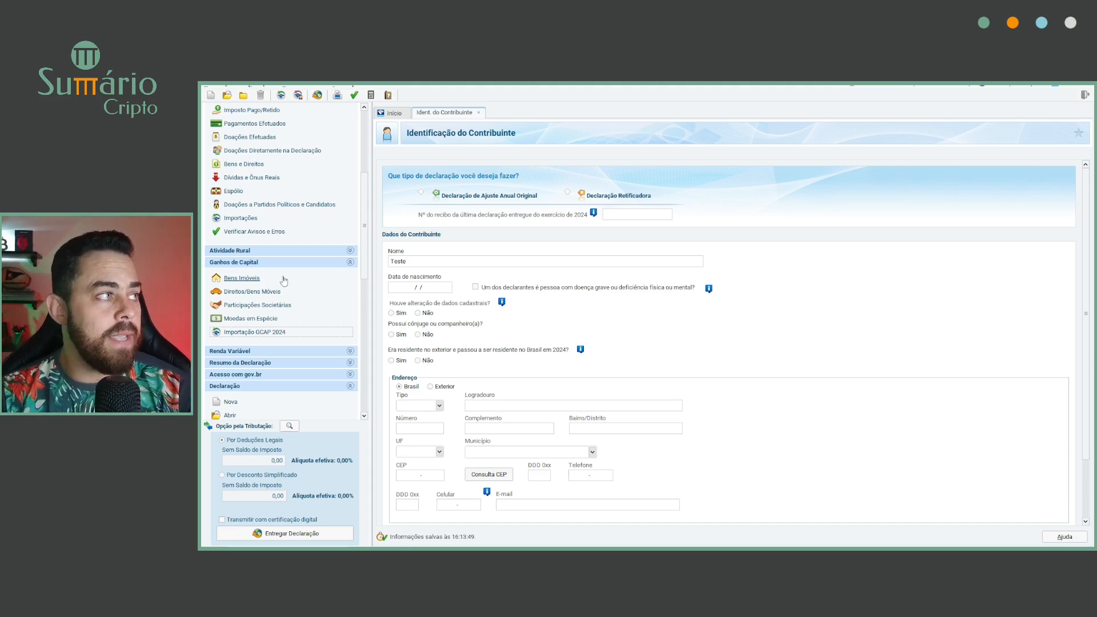
scroll(288, 219, up, 5)
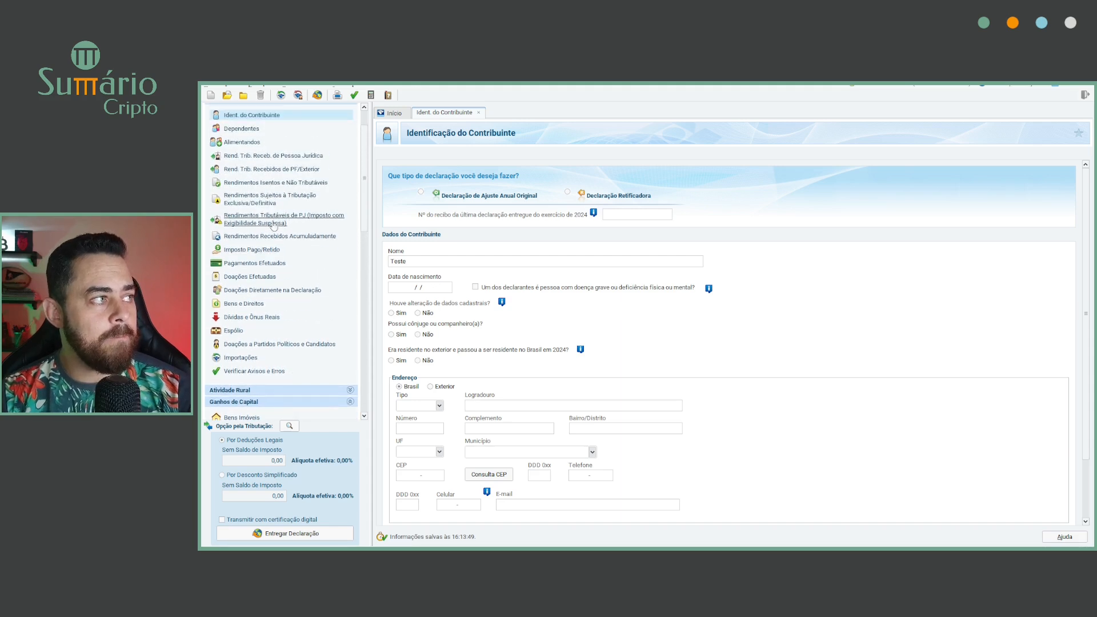
click(278, 184)
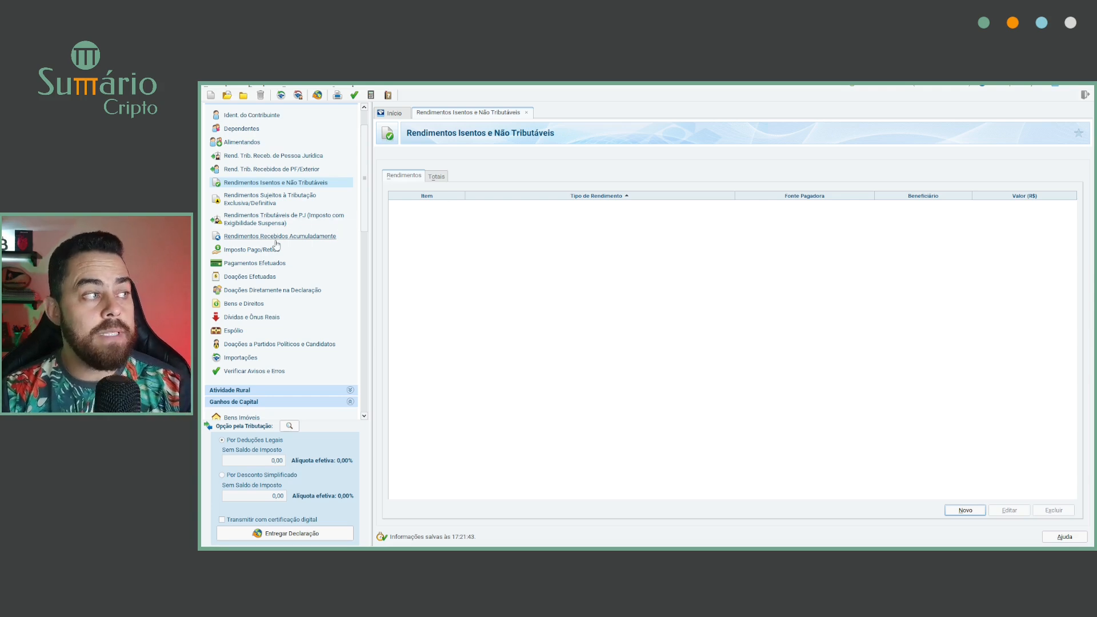
- Start a new item in Bens e Direitos with Grupo 08 - Criptoativos and Código 02 for altcoins
click(245, 307)
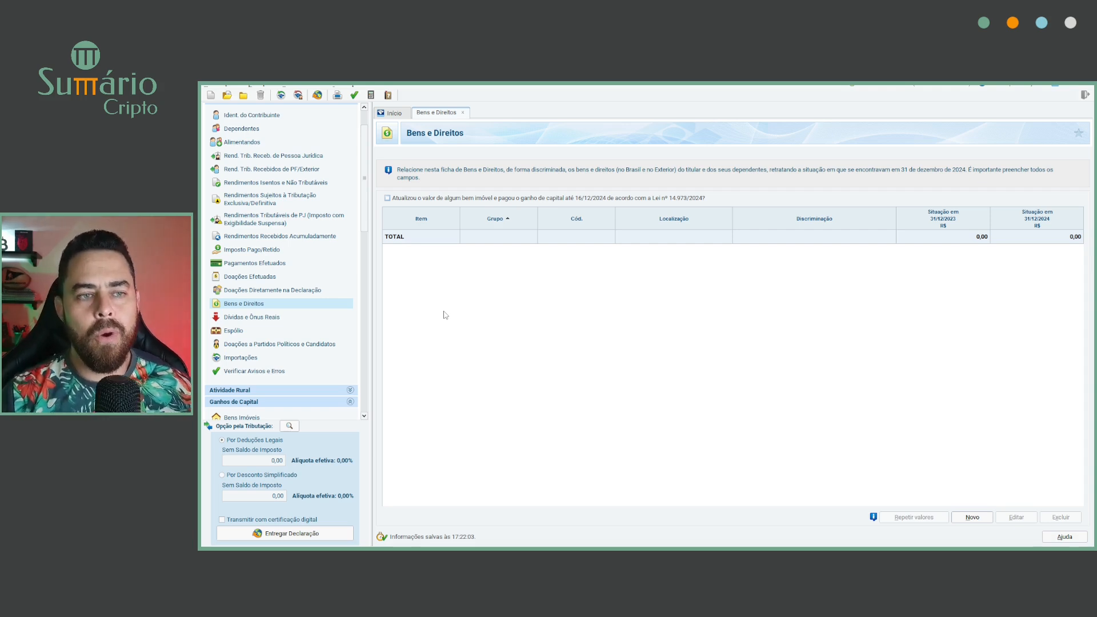
click(977, 519)
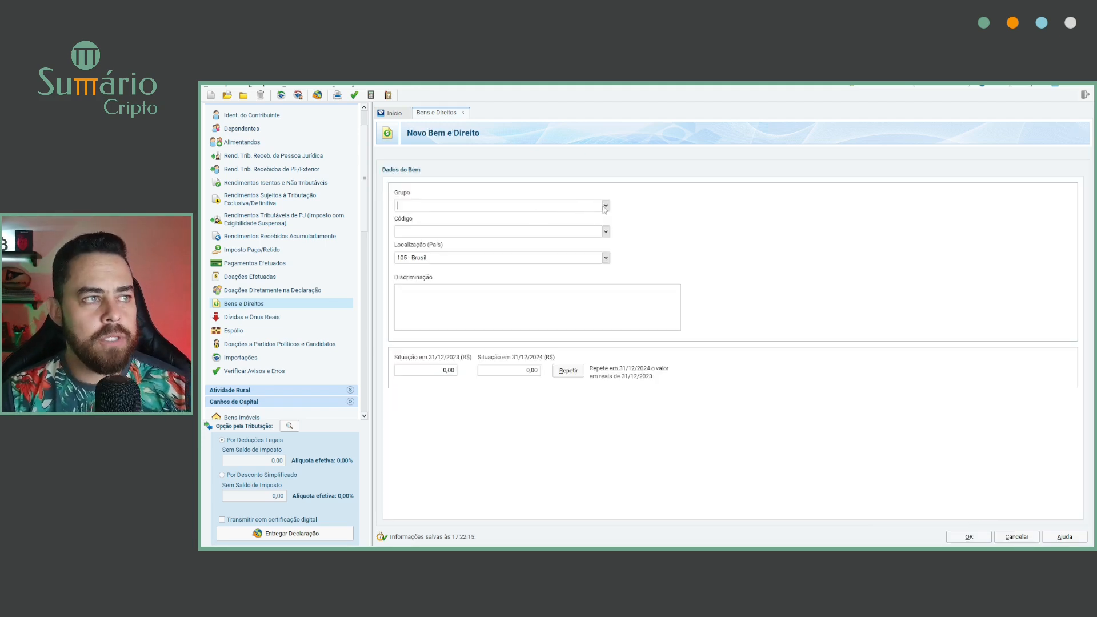
click(606, 205)
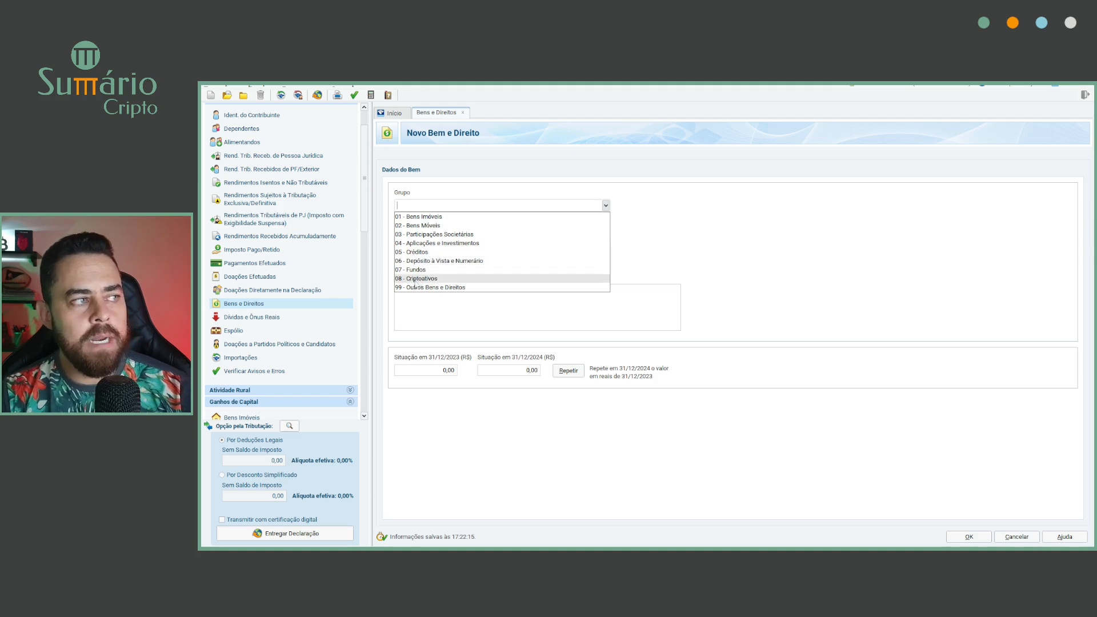
click(425, 279)
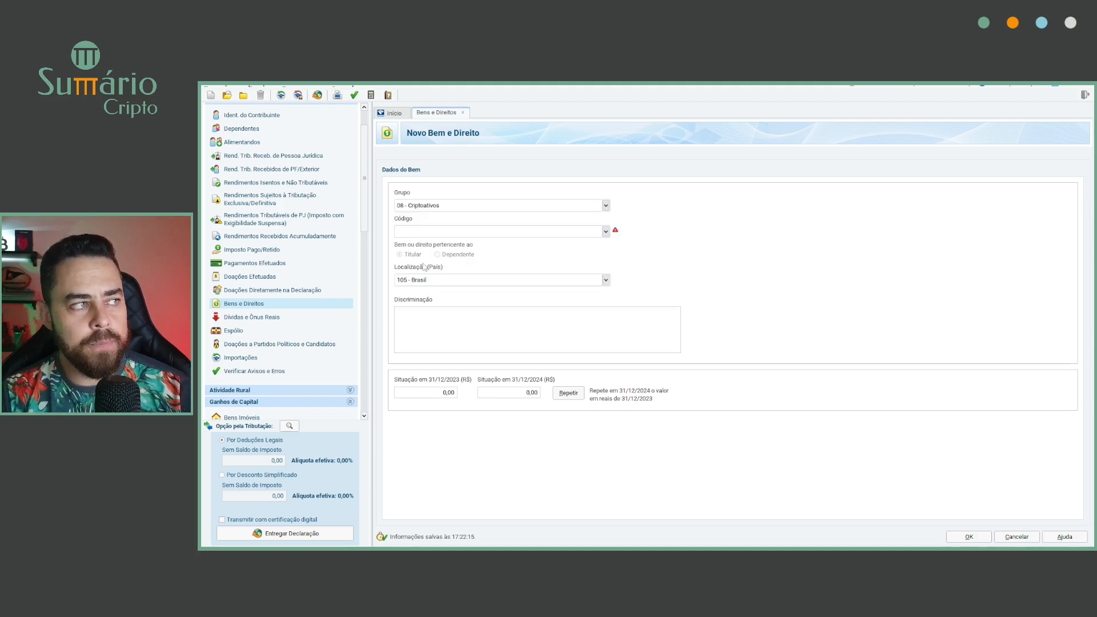
click(604, 233)
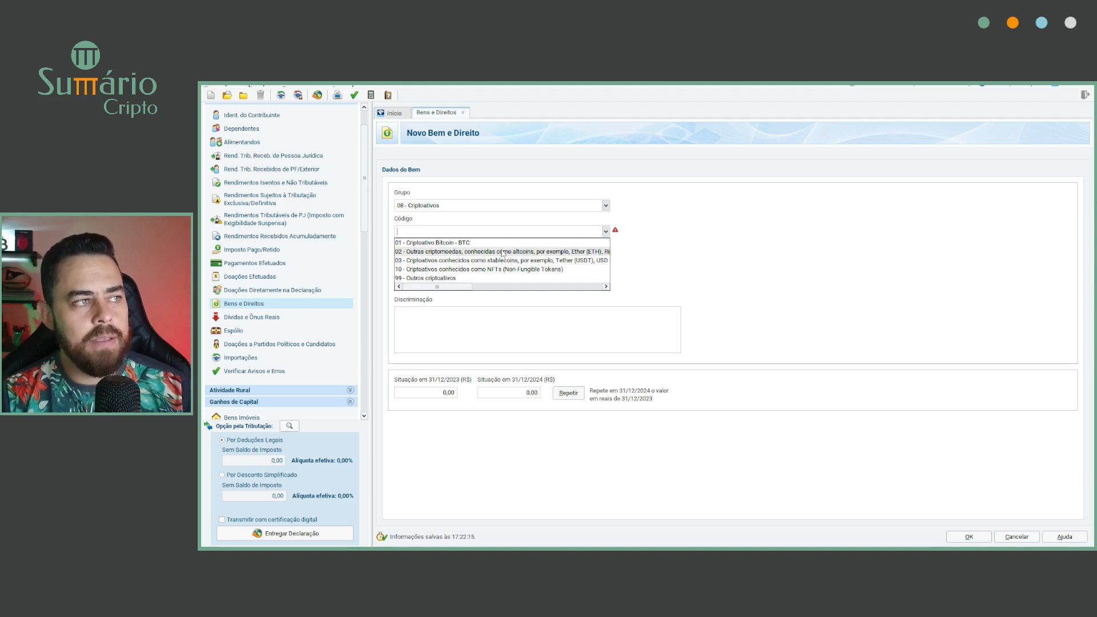
click(502, 252)
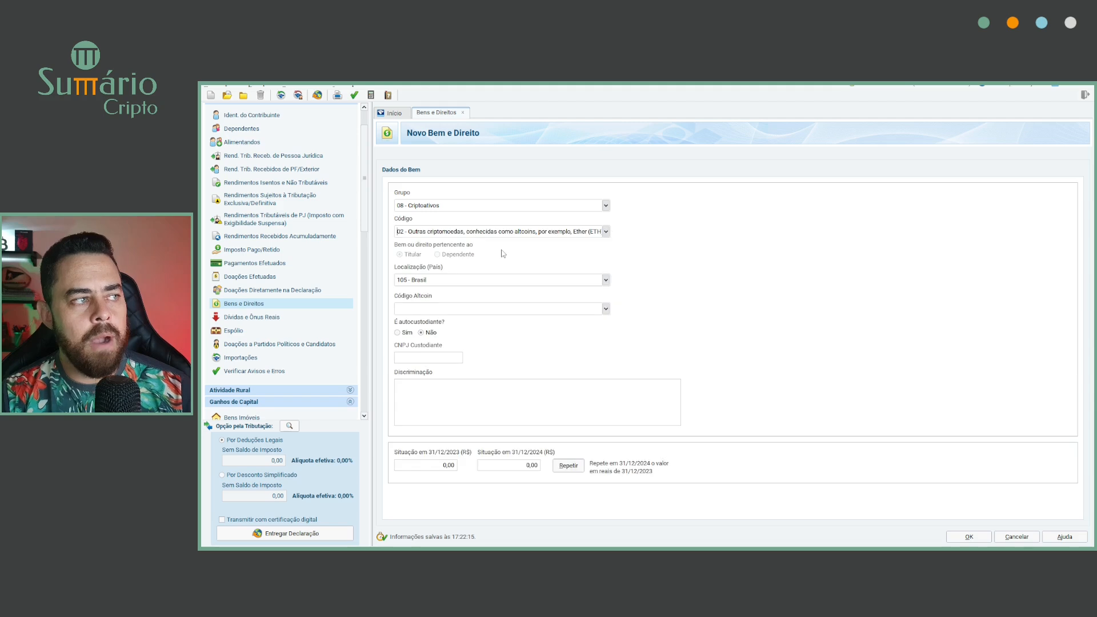
- Keep Localização as 105 - Brasil, set Código Altcoin to SOL - Solana, and answer Sim to É autocustodiante
click(606, 280)
click(606, 280)
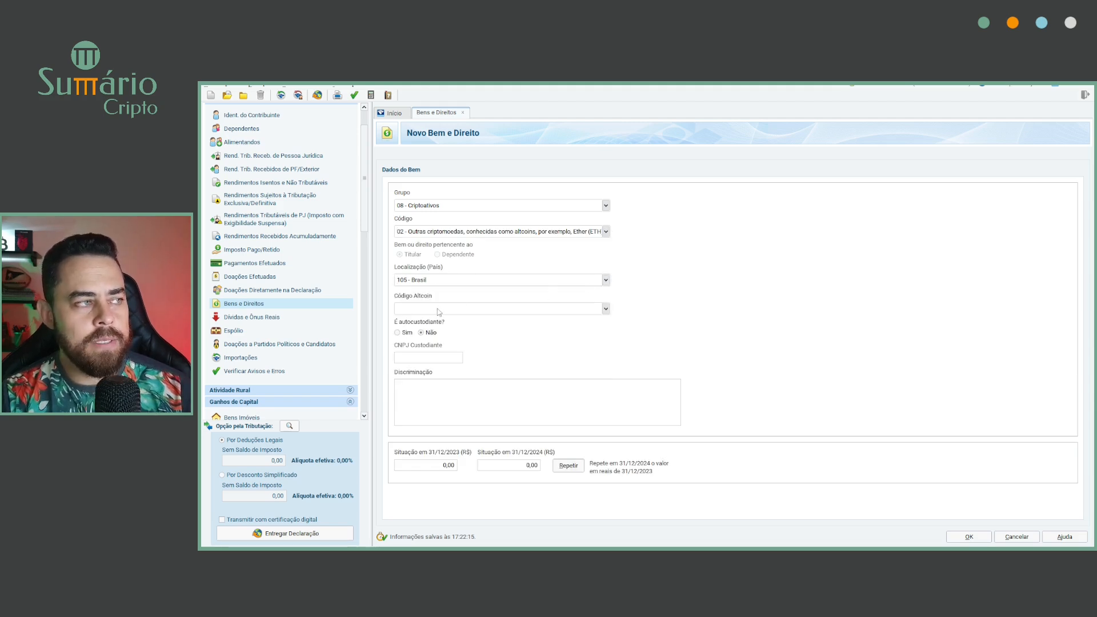
click(605, 309)
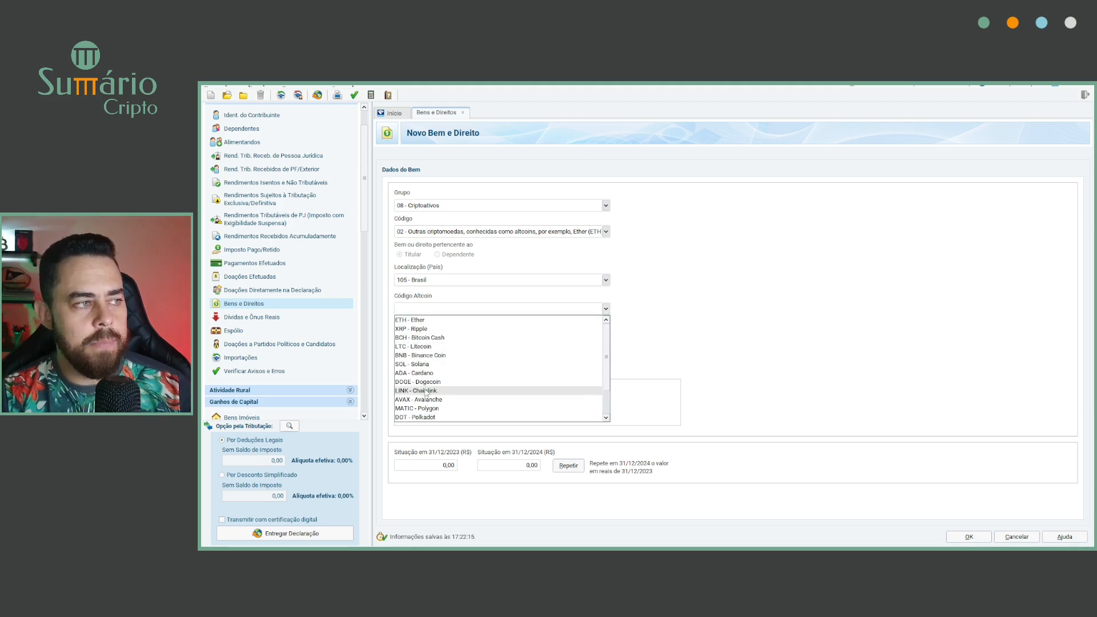
scroll(425, 393, down, 2)
scroll(426, 393, up, 3)
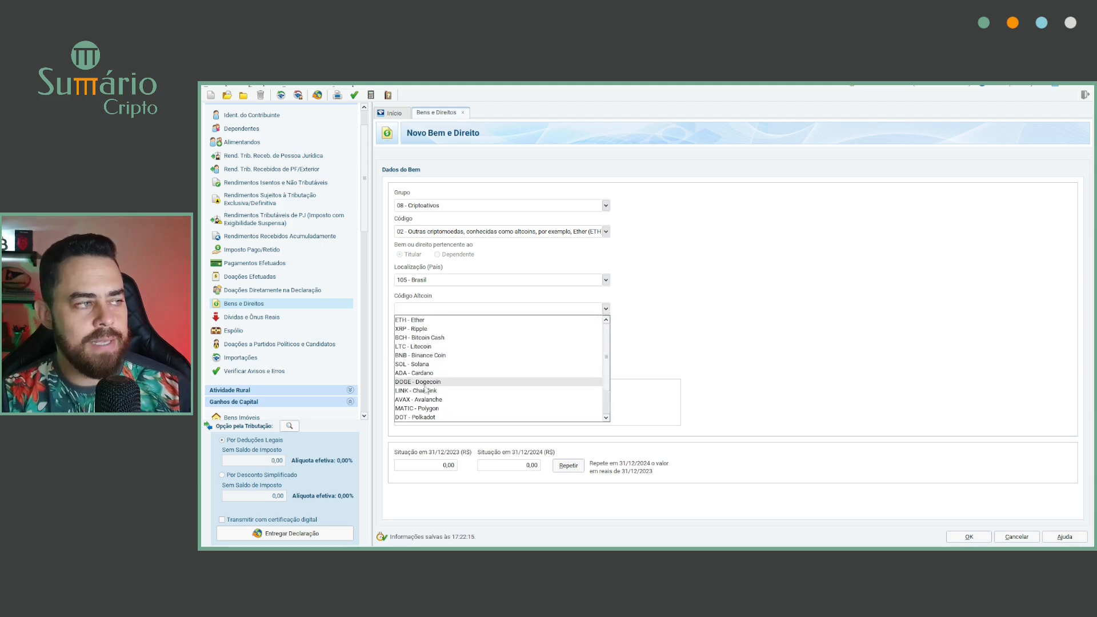
click(430, 366)
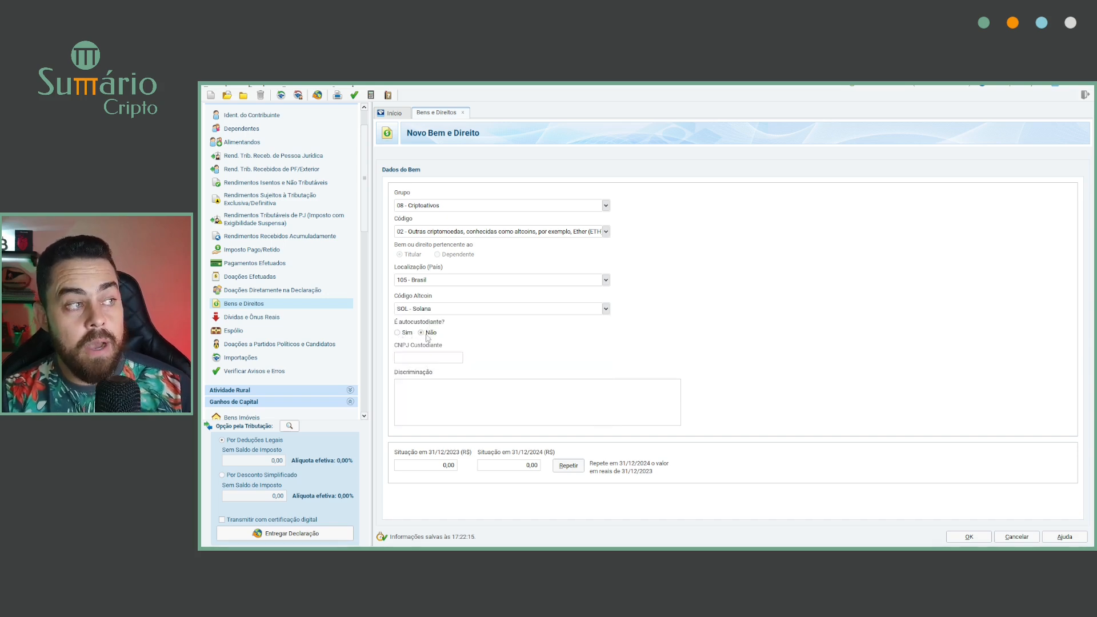
click(430, 355)
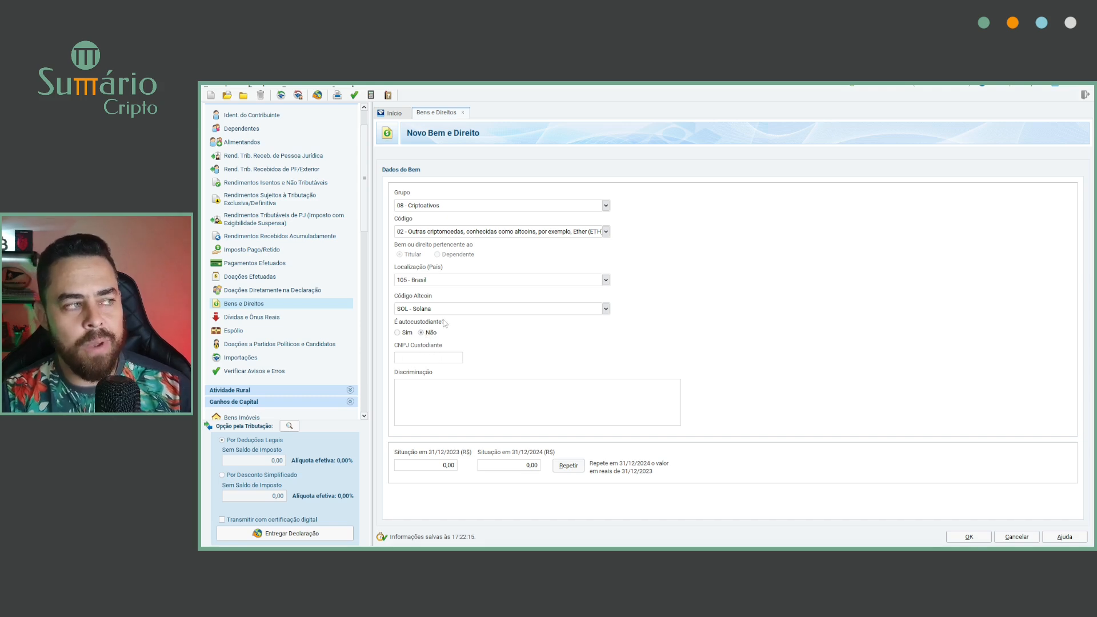
click(397, 333)
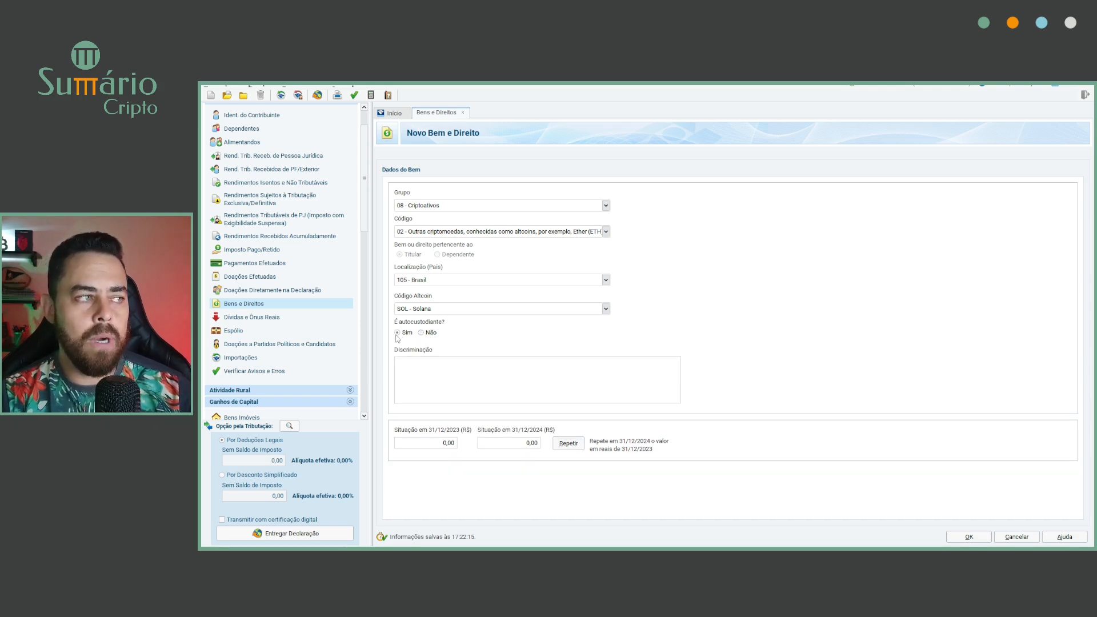
- Enter "10 solanas na carteira trezor" as the asset's Discriminação
click(417, 369)
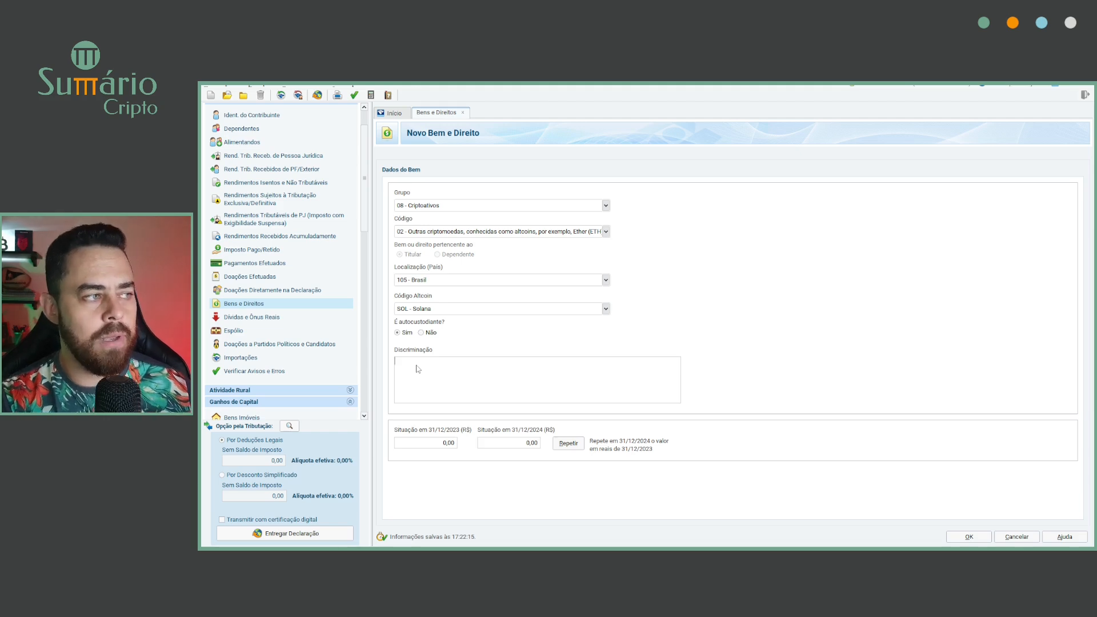
text(10 s)
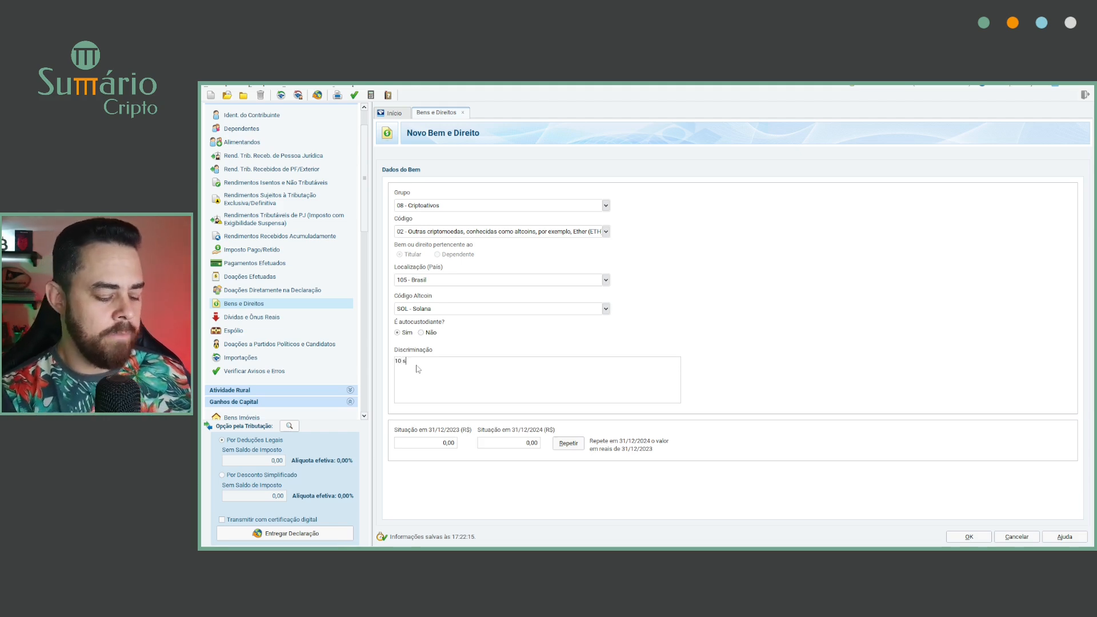
text(olanas na)
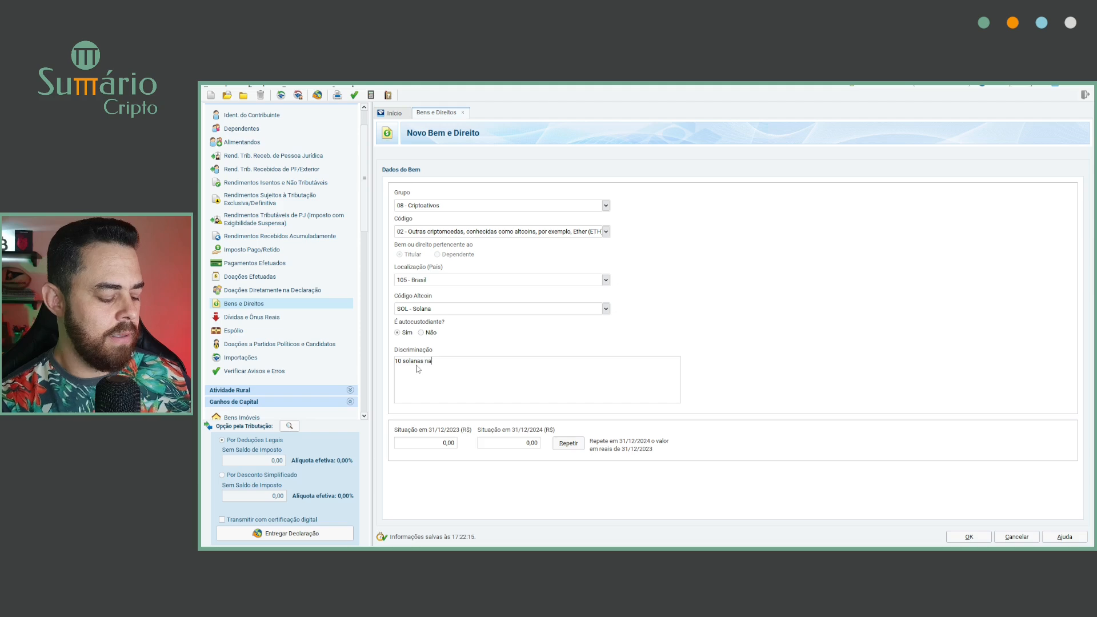
text( carteira )
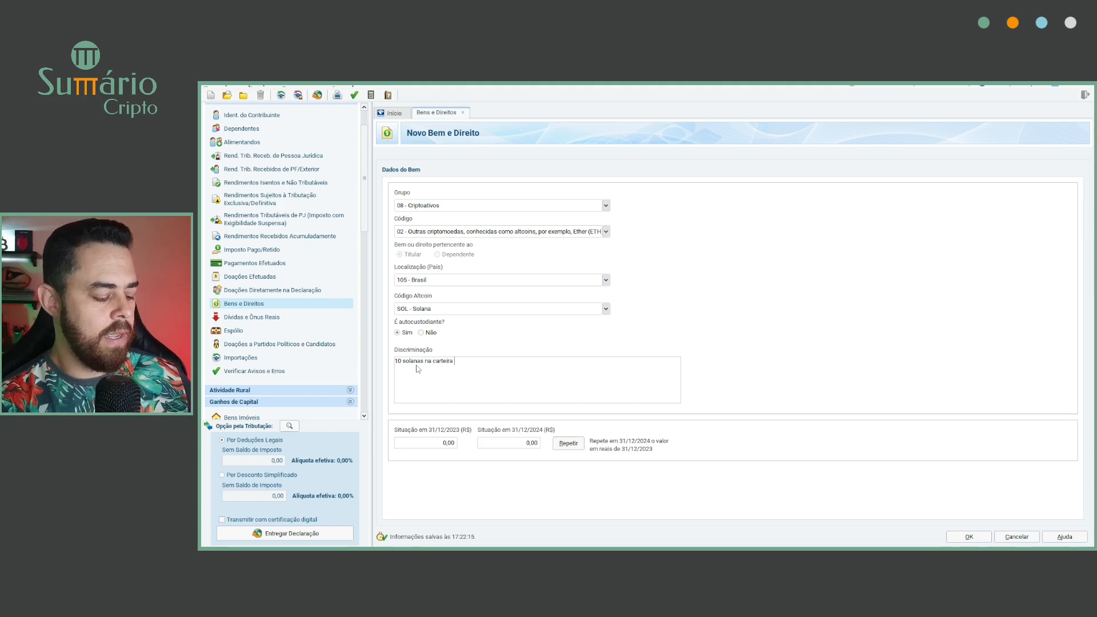
text(trezor)
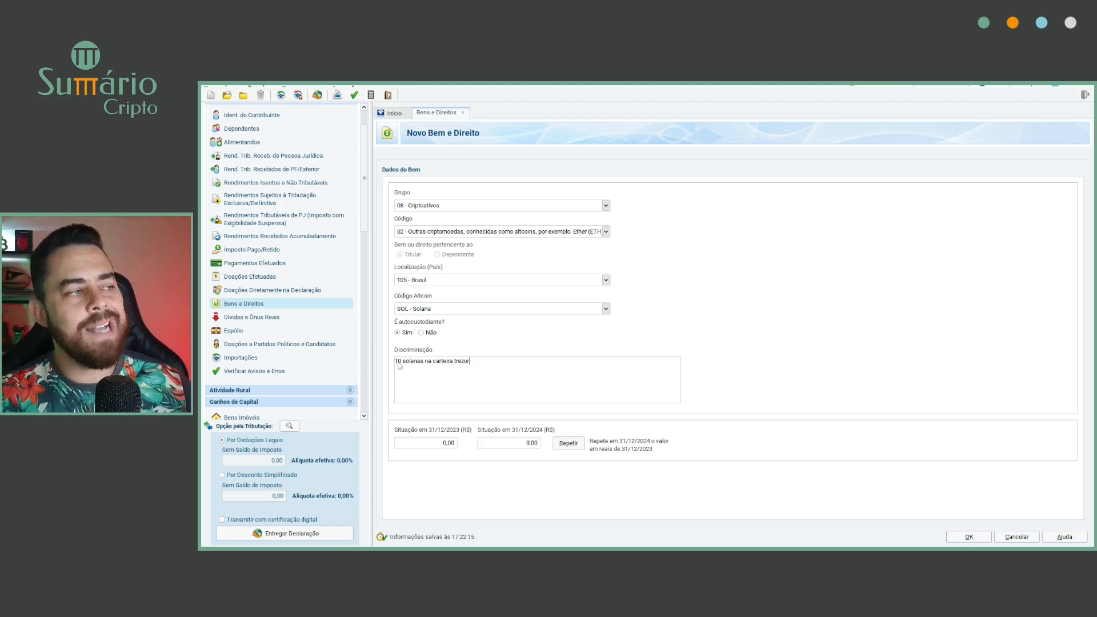
- Set Situação em 31/12/2024 to R$ 7.000,00 and save the Solana item in Bens e Direitos
click(519, 444)
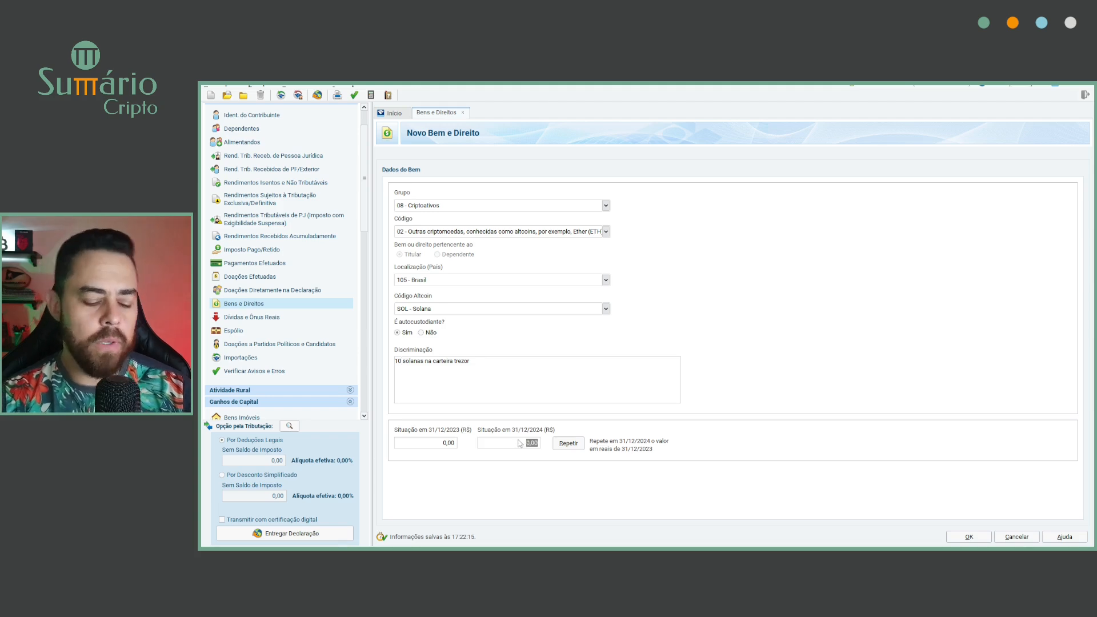
text(7.)
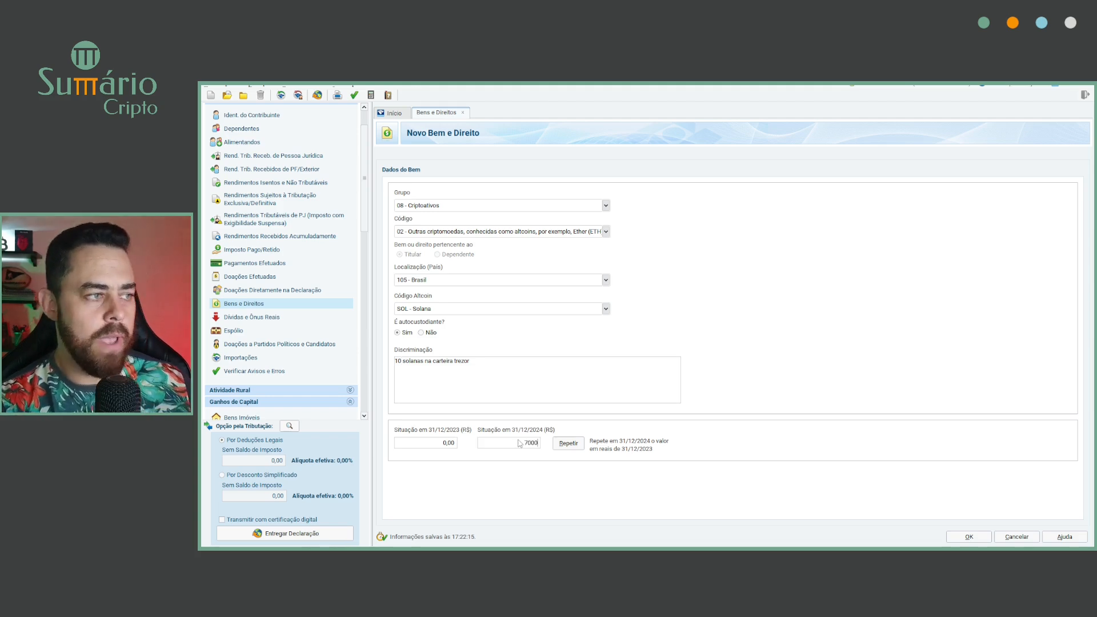
text(000)
key(Tab)
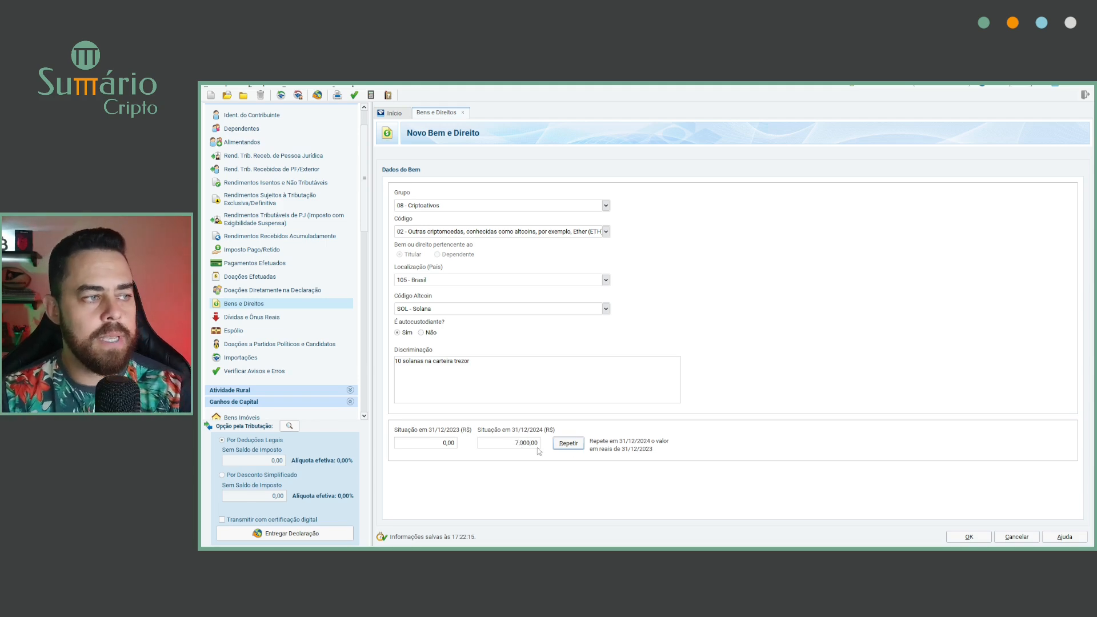
click(969, 535)
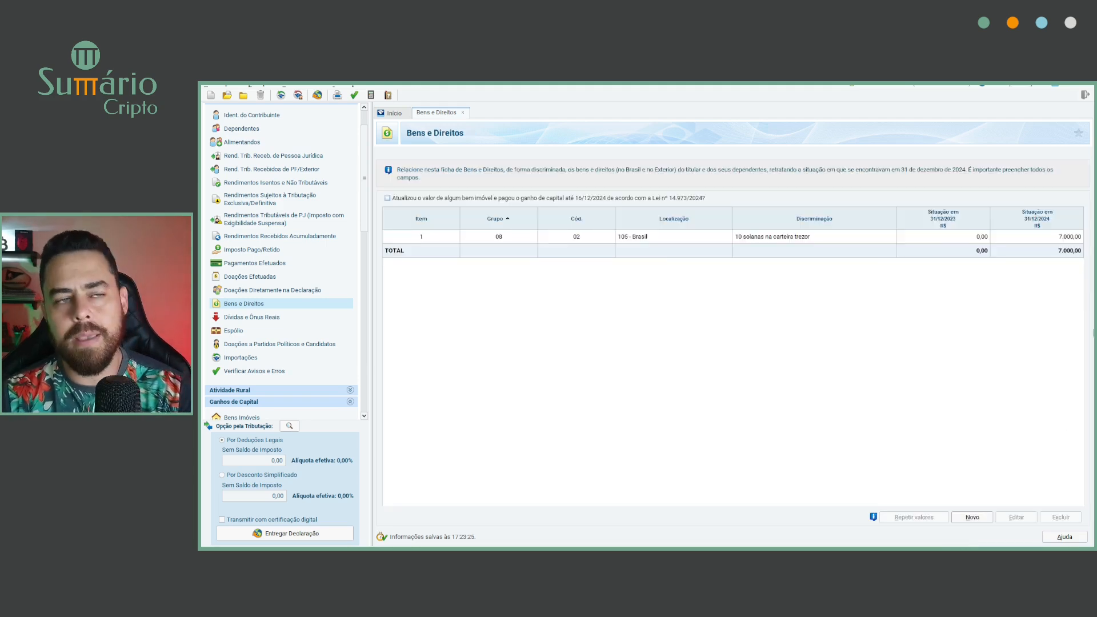